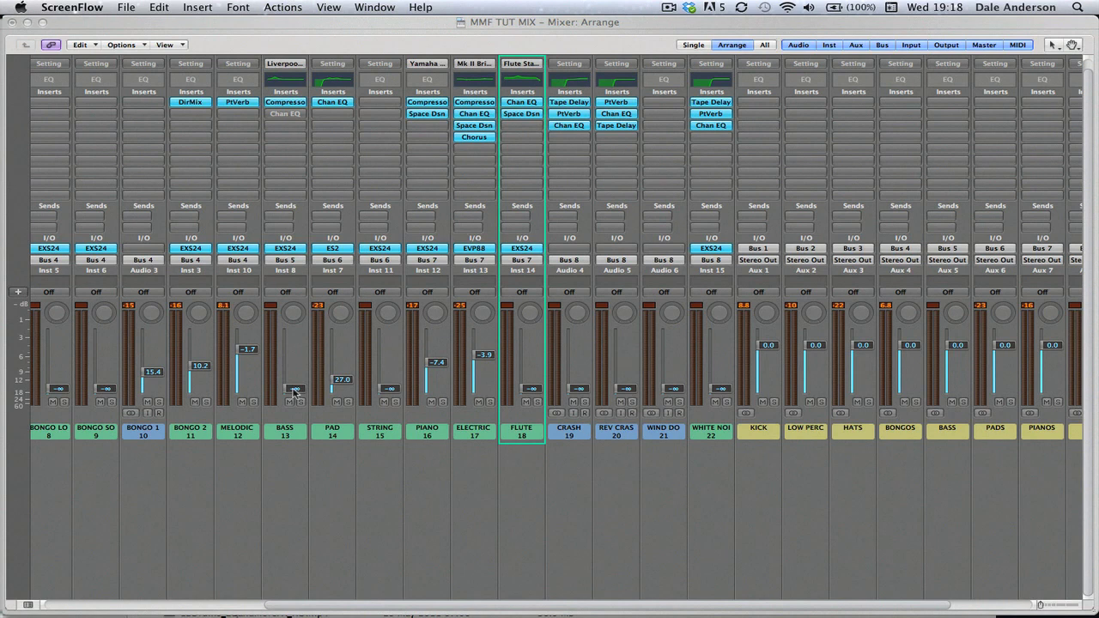
- Start playback and raise the BASS channel fader to -4.4 dB
{"action": "left_click", "coordinate": [293, 500]}
{"action": "key", "text": "space"}
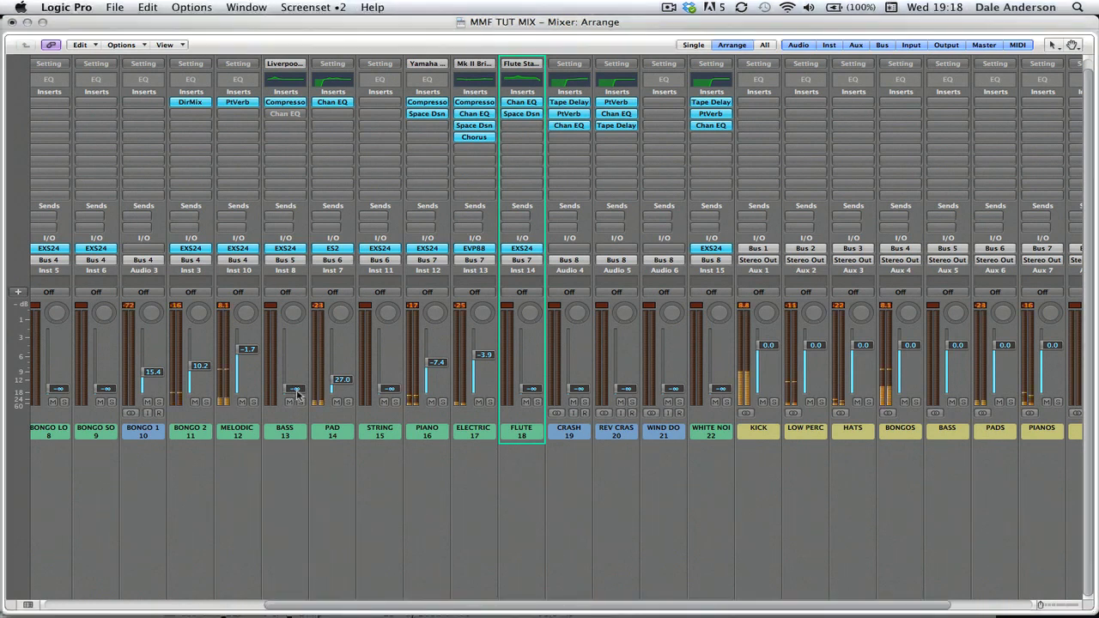
{"action": "left_click", "coordinate": [295, 388]}
{"action": "left_click_drag", "start_coordinate": [297, 387], "coordinate": [313, 301]}
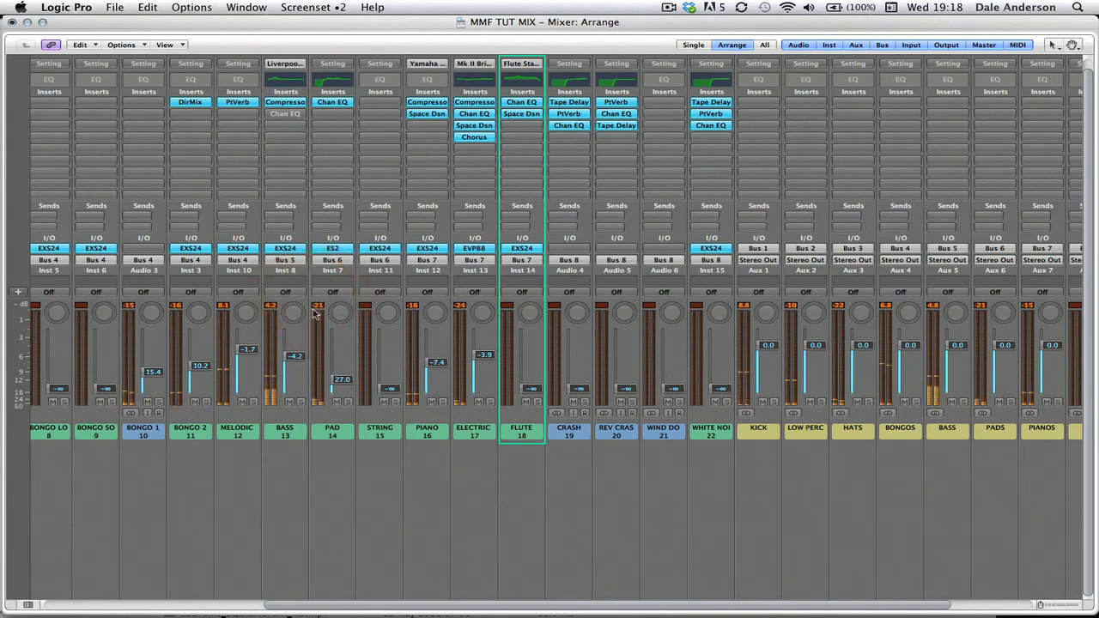
{"action": "left_click_drag", "start_coordinate": [295, 356], "coordinate": [295, 357]}
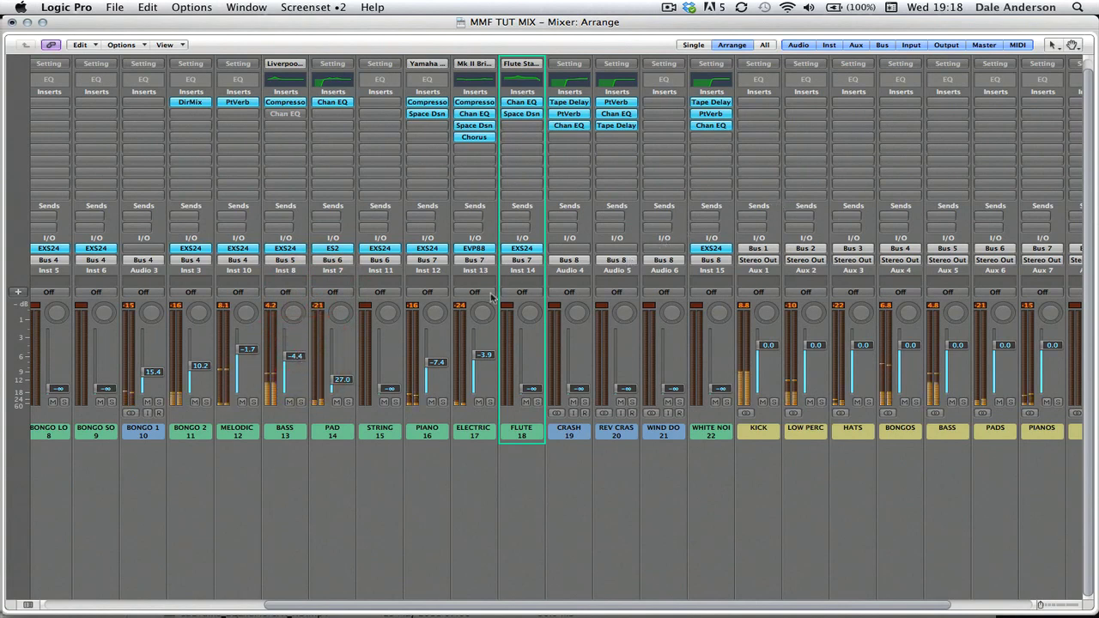
- Mute the PAD, STRING, PIANO and ELECTRIC channels together, and insert a Compressor on the BASS aux fed by Bus 5
{"action": "left_click_drag", "start_coordinate": [336, 478], "coordinate": [472, 434]}
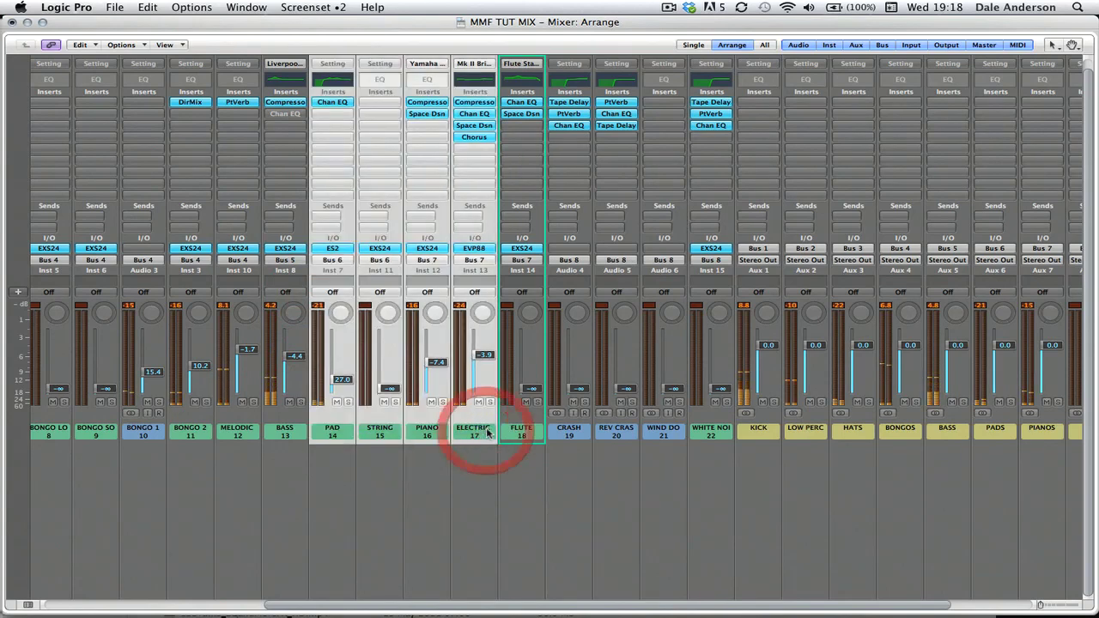
{"action": "left_click", "coordinate": [337, 401]}
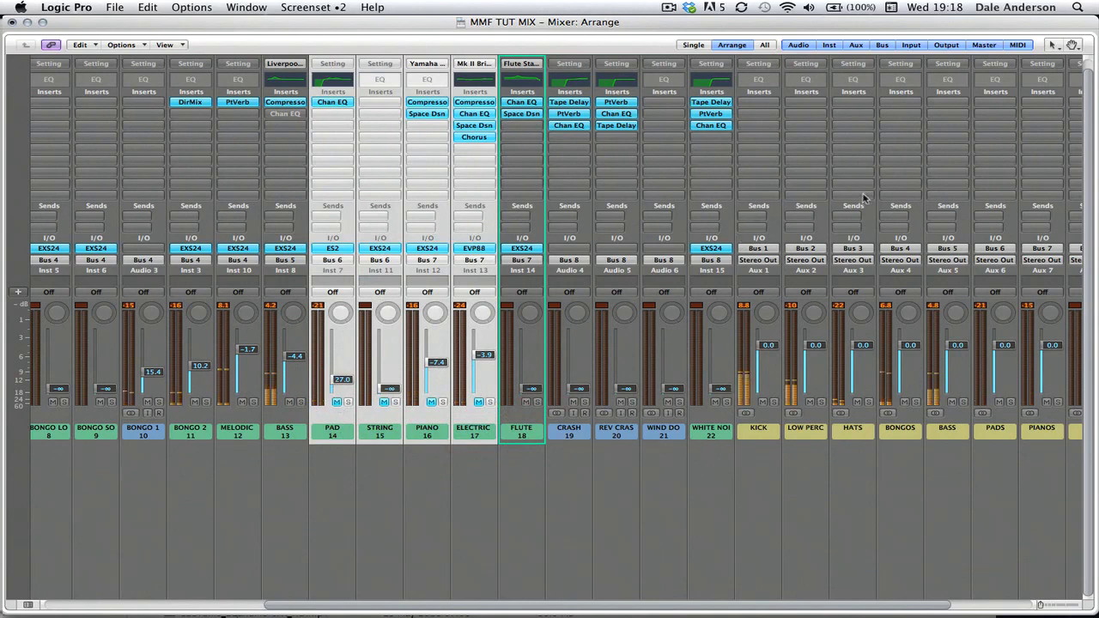
{"action": "left_click", "coordinate": [949, 99]}
{"action": "mouse_move", "coordinate": [954, 148]}
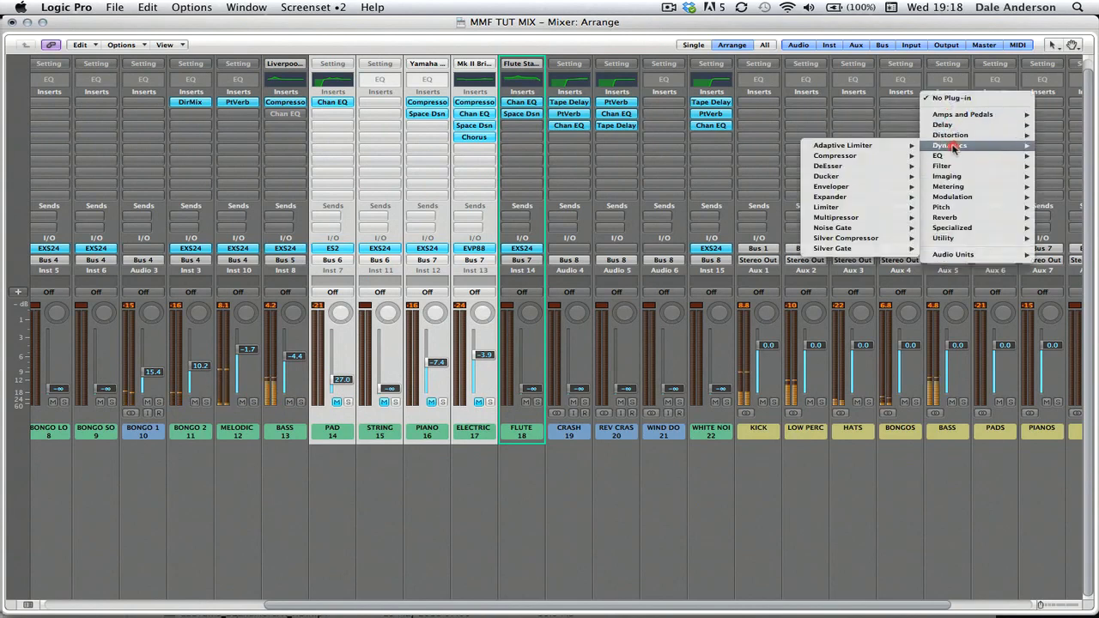
{"action": "mouse_move", "coordinate": [824, 156]}
{"action": "left_click", "coordinate": [788, 157]}
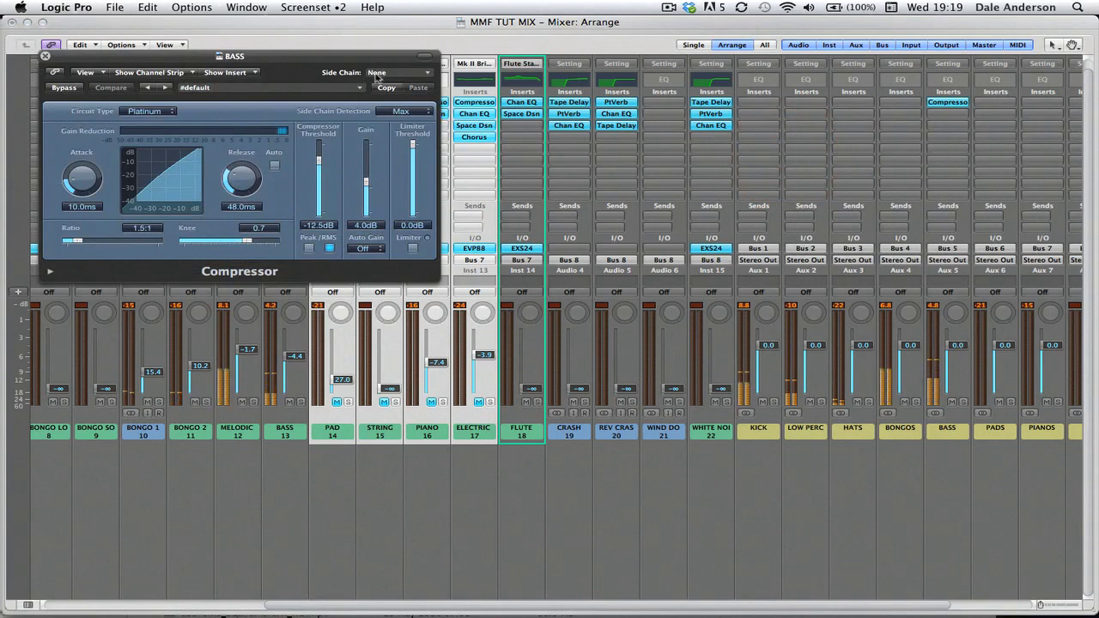
- Side-chain the bass compressor to Audio 8 – SIDECHAIN and set 0.0 dB gain, 4.5 ms attack, 4.6:1 ratio and -16.5 dB threshold
{"action": "left_click", "coordinate": [377, 74]}
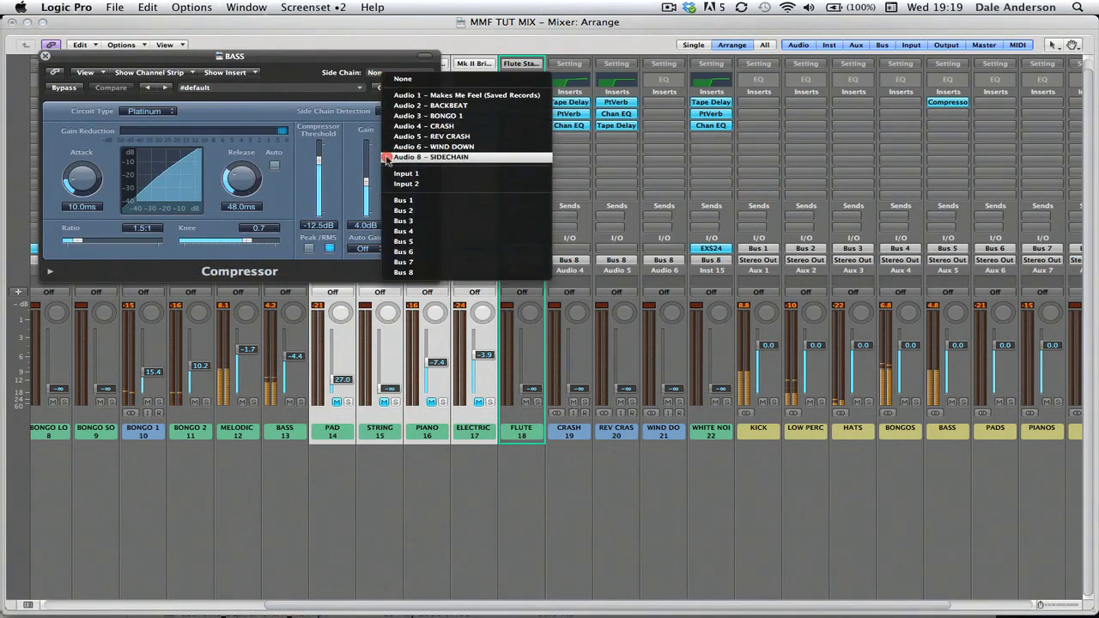
{"action": "left_click", "coordinate": [387, 158]}
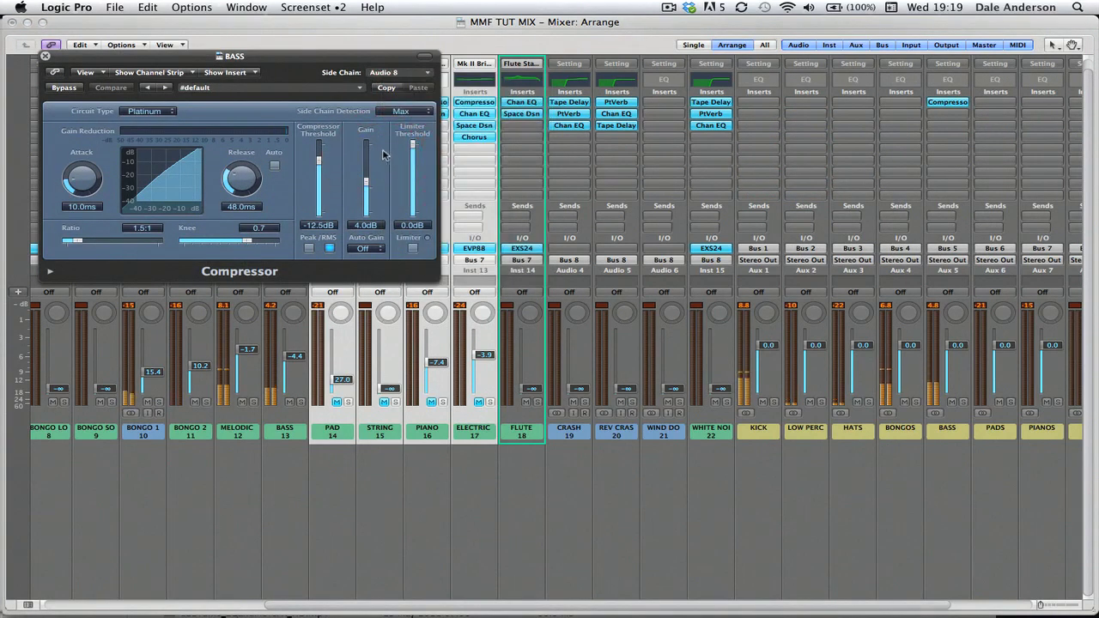
{"action": "left_click_drag", "start_coordinate": [365, 181], "coordinate": [365, 187]}
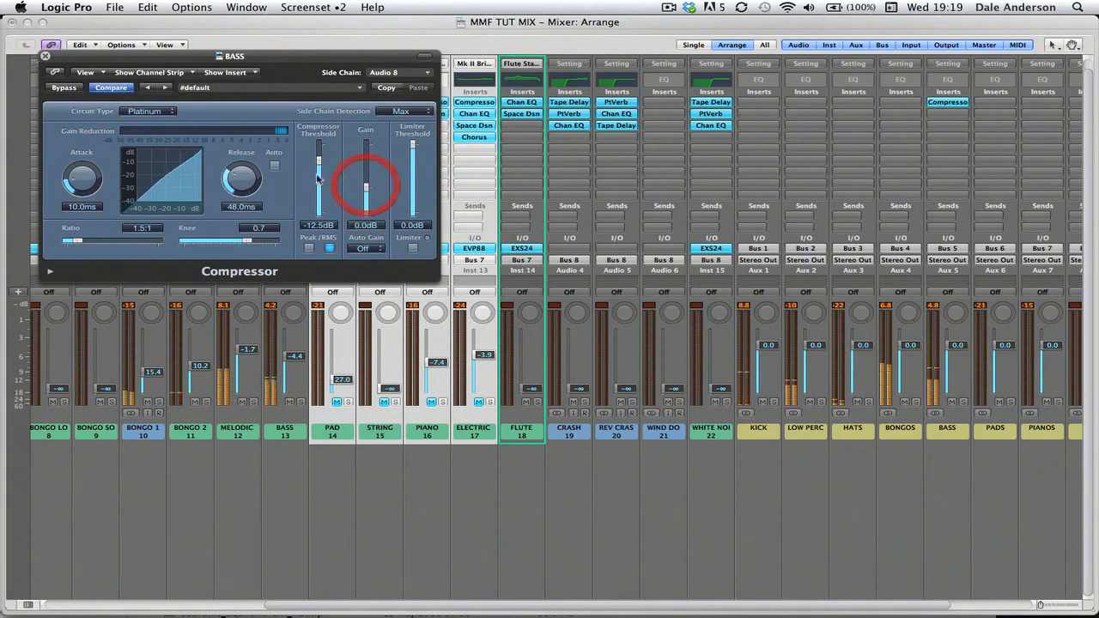
{"action": "left_click_drag", "start_coordinate": [81, 180], "coordinate": [82, 188]}
{"action": "left_click_drag", "start_coordinate": [73, 242], "coordinate": [107, 245]}
{"action": "left_click_drag", "start_coordinate": [323, 166], "coordinate": [318, 170]}
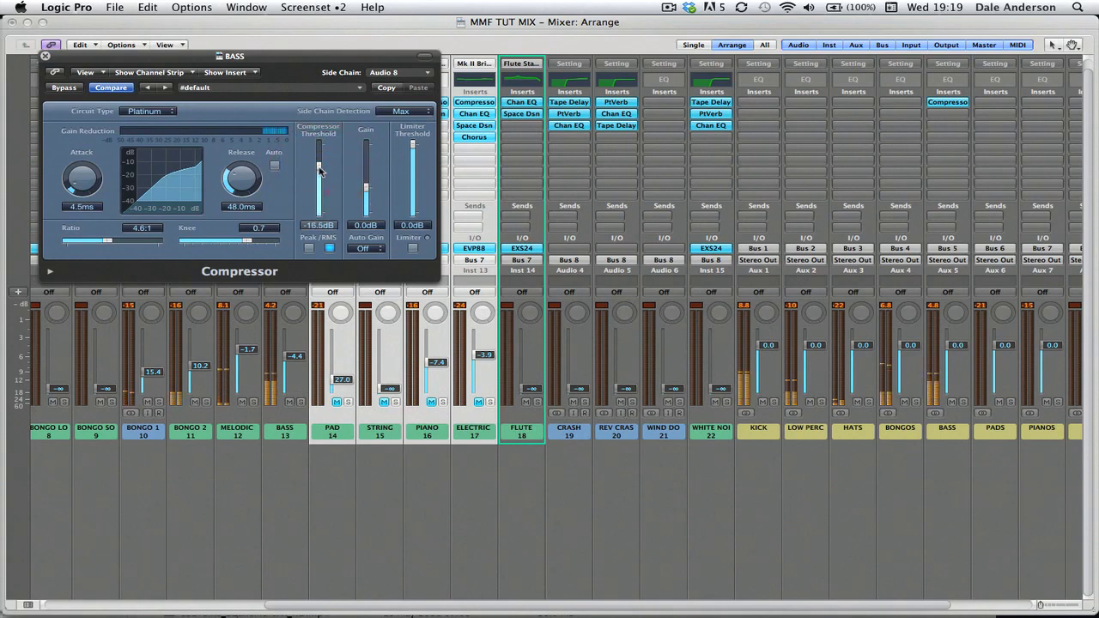
- Compare the bass compressor with its bypass, set its make-up gain to 1.5 dB, and close the plug-in window
{"action": "left_click", "coordinate": [69, 88]}
{"action": "left_click", "coordinate": [73, 87]}
{"action": "left_click_drag", "start_coordinate": [366, 187], "coordinate": [366, 188]}
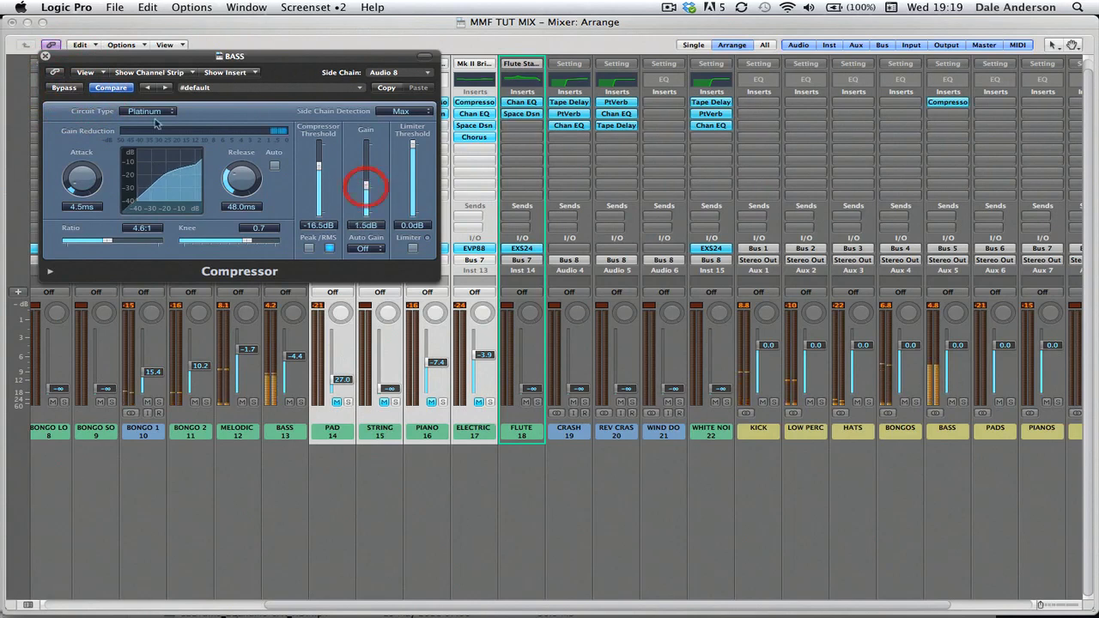
{"action": "left_click", "coordinate": [66, 88]}
{"action": "left_click", "coordinate": [66, 89]}
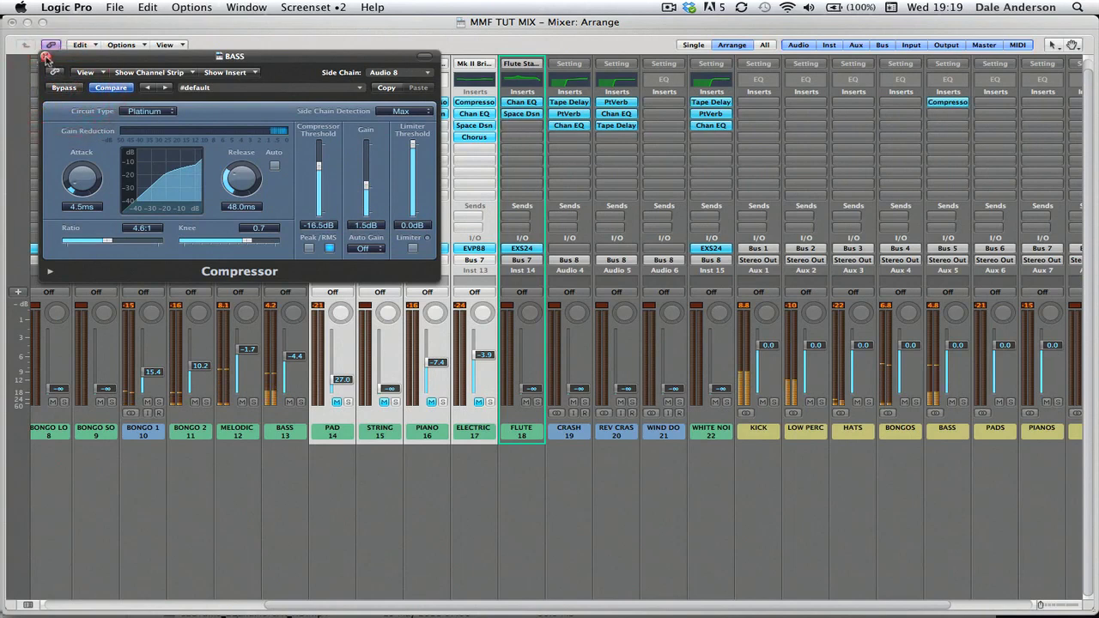
{"action": "left_click", "coordinate": [45, 56]}
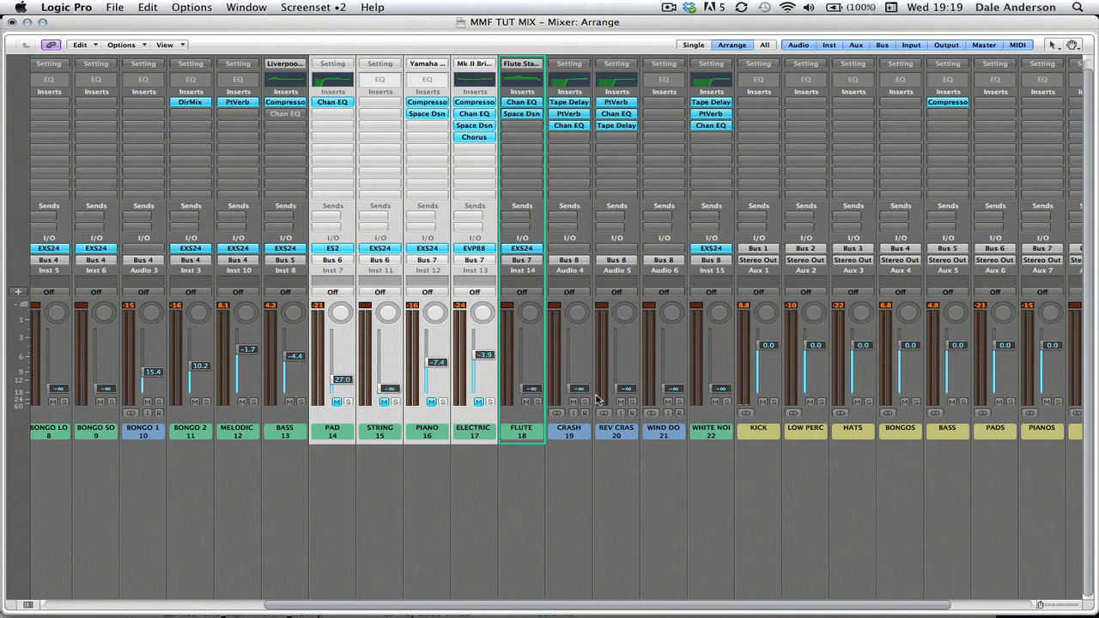
- Unmute the PAD to ELECTRIC channels and set the faders to BASS -5.7, PAD -23.5, PIANO -5.9 and ELECTRIC -2.4 dB
{"action": "left_click", "coordinate": [338, 401]}
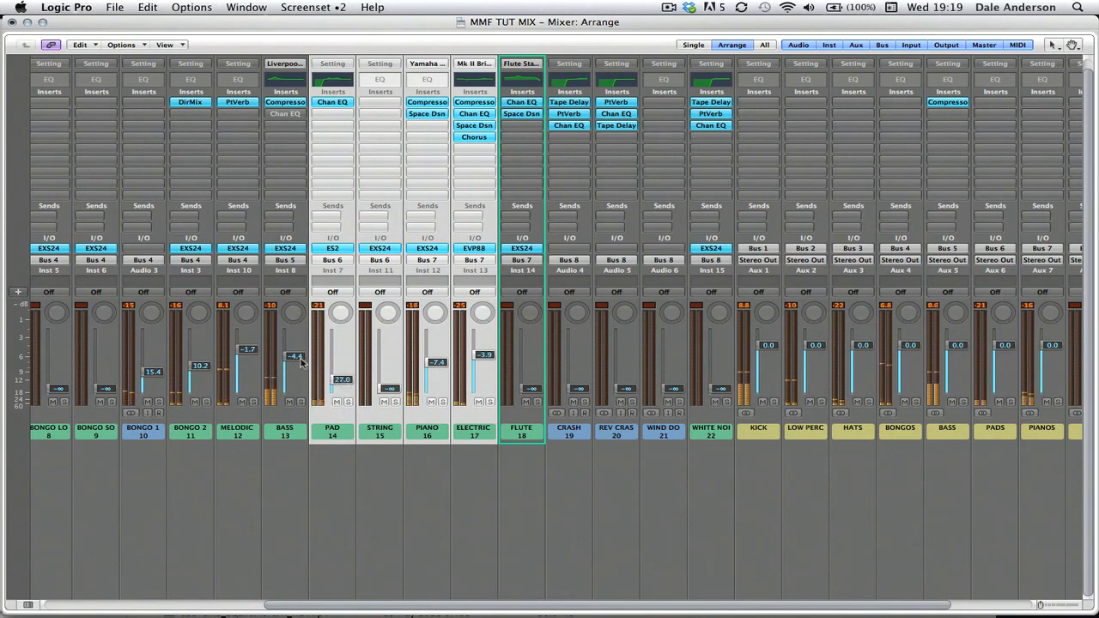
{"action": "left_click_drag", "start_coordinate": [298, 363], "coordinate": [343, 379]}
{"action": "left_click", "coordinate": [336, 470]}
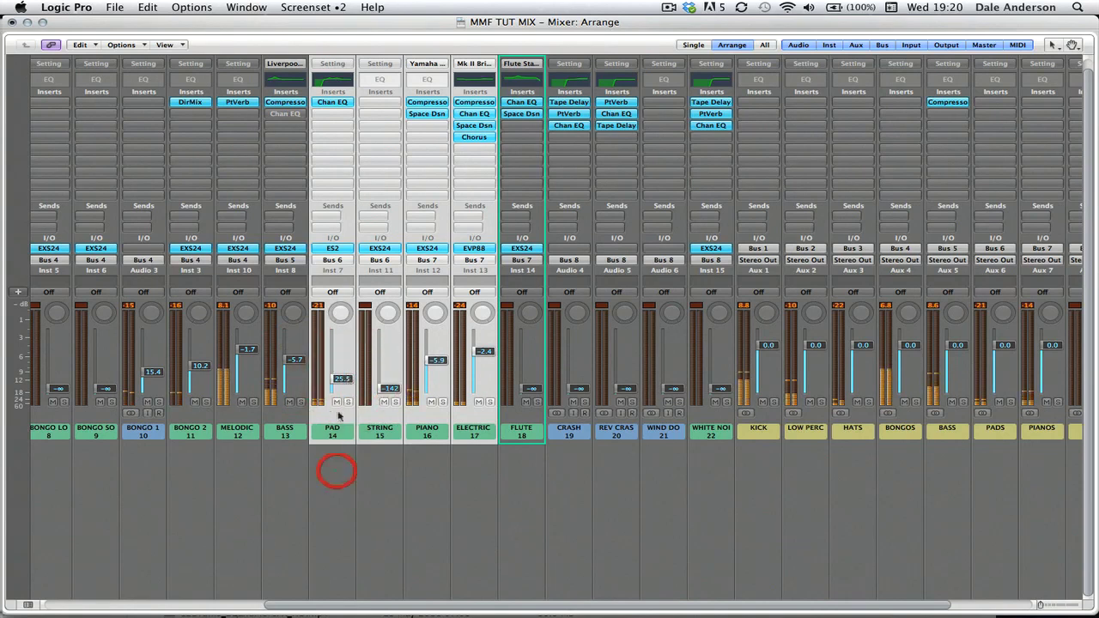
{"action": "left_click_drag", "start_coordinate": [342, 379], "coordinate": [344, 379]}
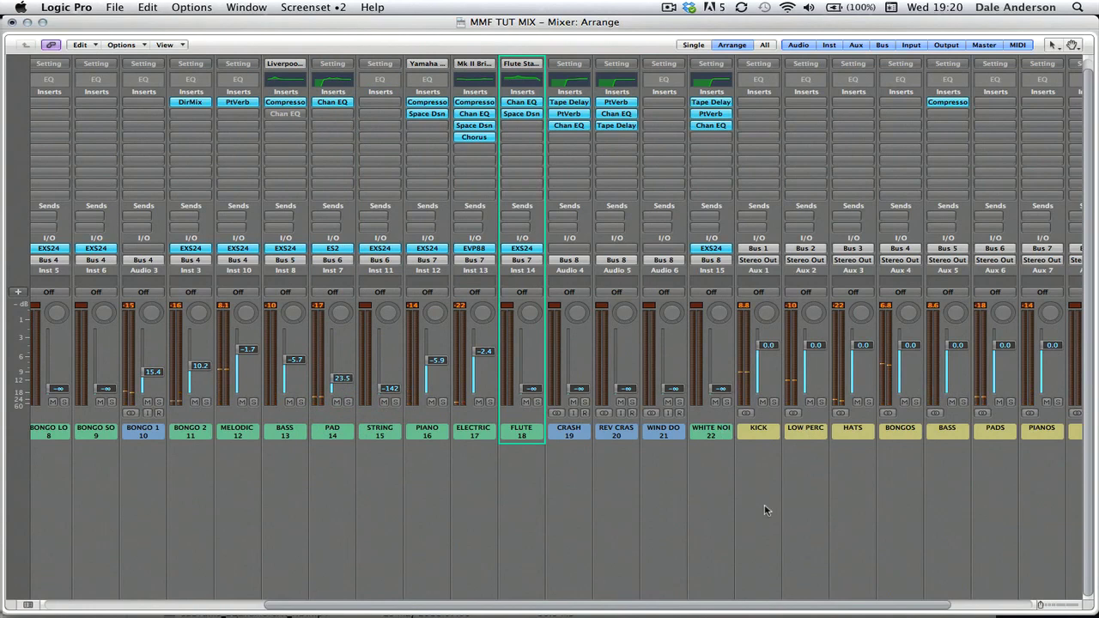
- Route the outputs of the KICK, LOW PERC, HATS, BONGOS and BASS auxes together to Bus 9
{"action": "scroll", "coordinate": [764, 508], "scroll_direction": "right", "scroll_amount": 5}
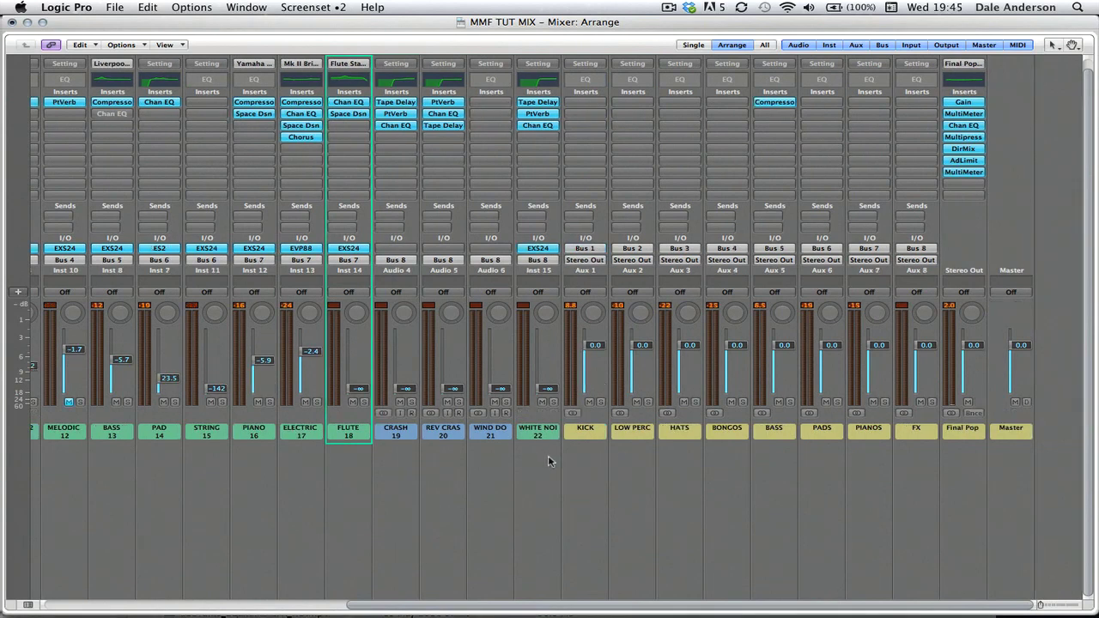
{"action": "left_click_drag", "start_coordinate": [588, 449], "coordinate": [771, 430]}
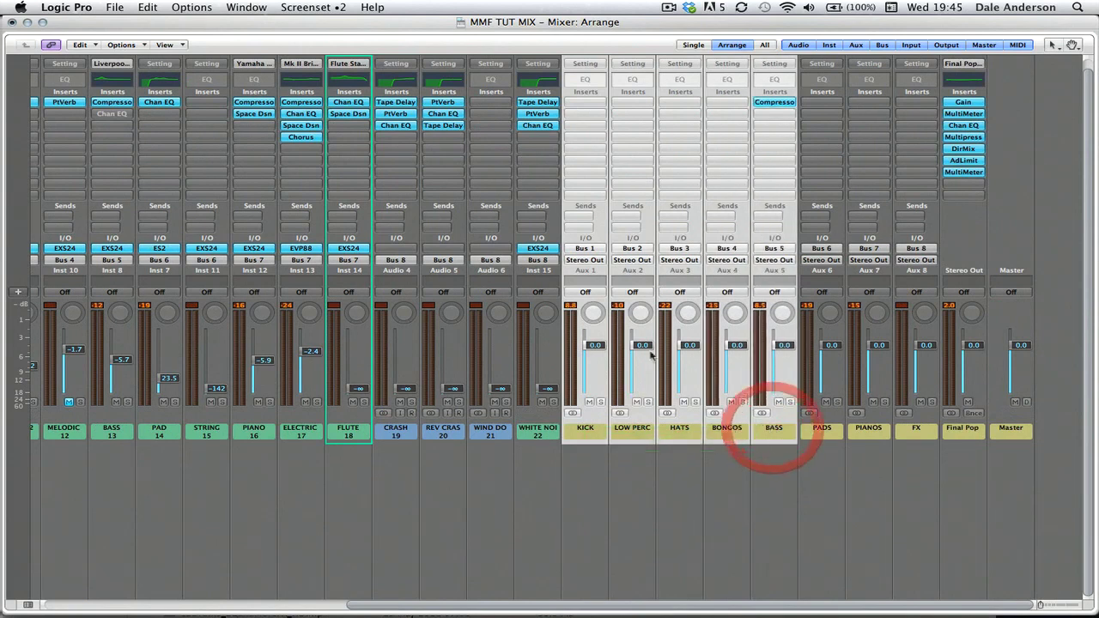
{"action": "left_click", "coordinate": [584, 261]}
{"action": "mouse_move", "coordinate": [592, 305]}
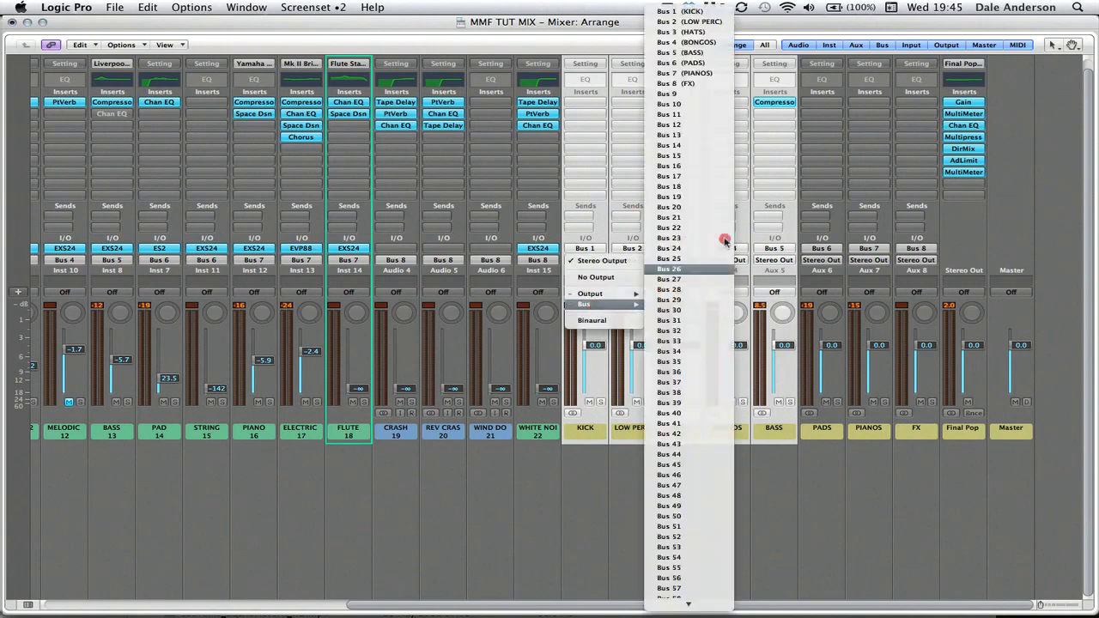
{"action": "left_click", "coordinate": [709, 94]}
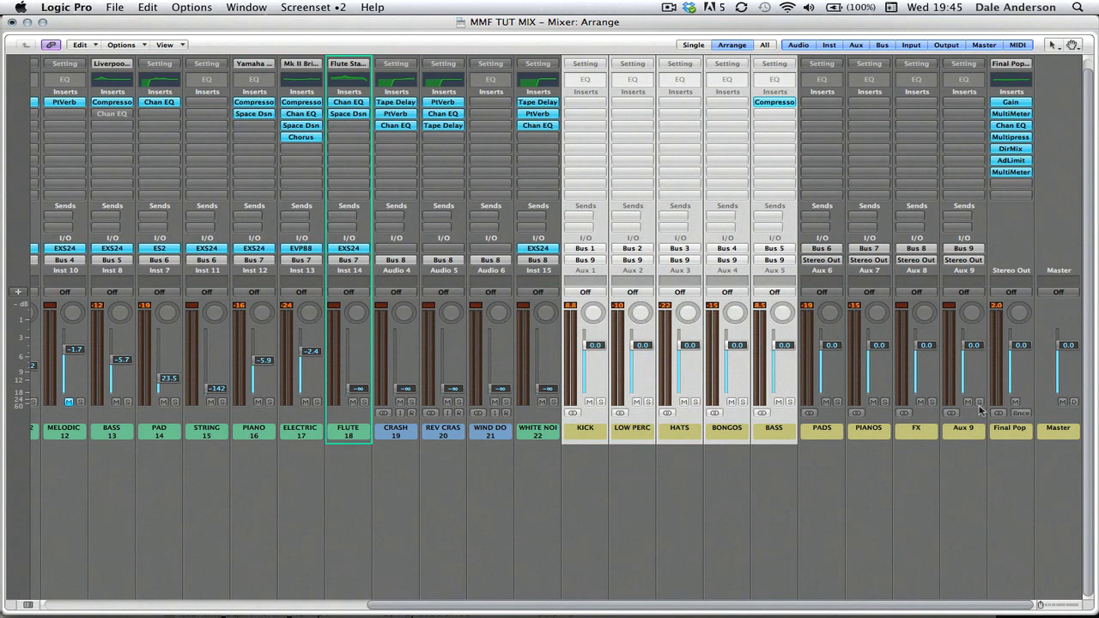
- Solo Aux 9 and add a Channel EQ with the high shelf at 1020 Hz and +2.5 dB, comparing it with bypass
{"action": "double_click", "coordinate": [954, 79]}
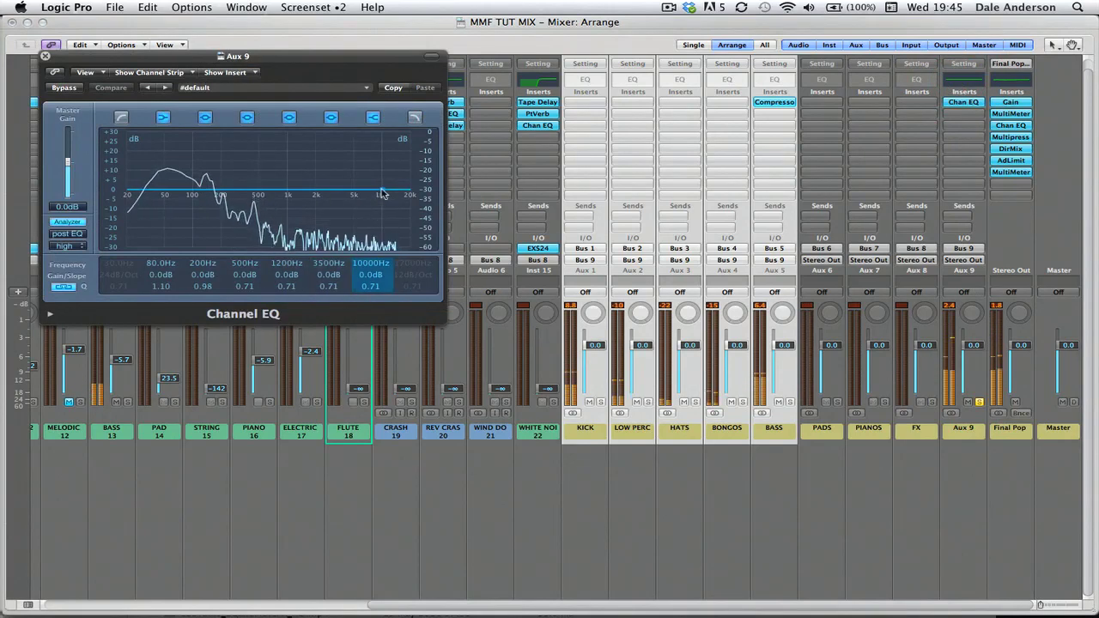
{"action": "left_click_drag", "start_coordinate": [382, 190], "coordinate": [317, 185]}
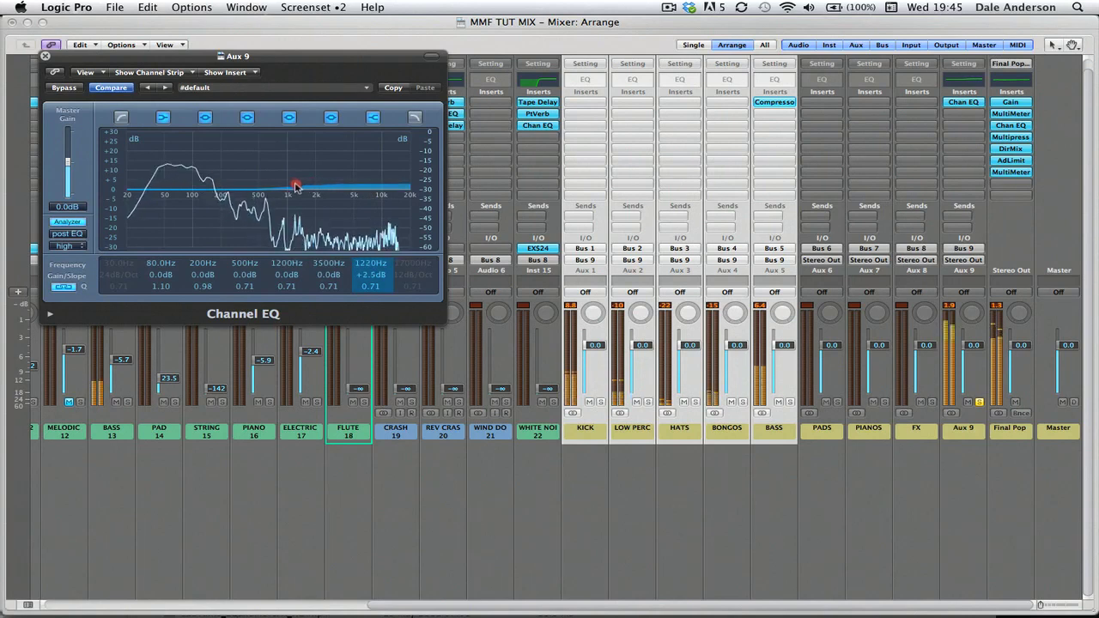
{"action": "left_click_drag", "start_coordinate": [290, 187], "coordinate": [287, 186]}
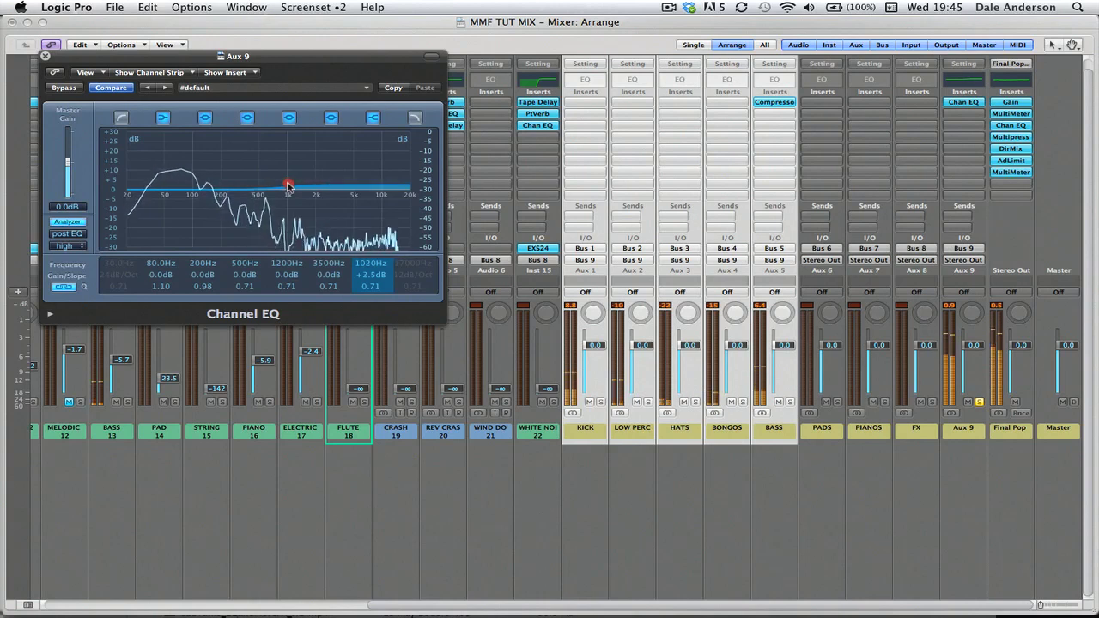
{"action": "left_click", "coordinate": [57, 89]}
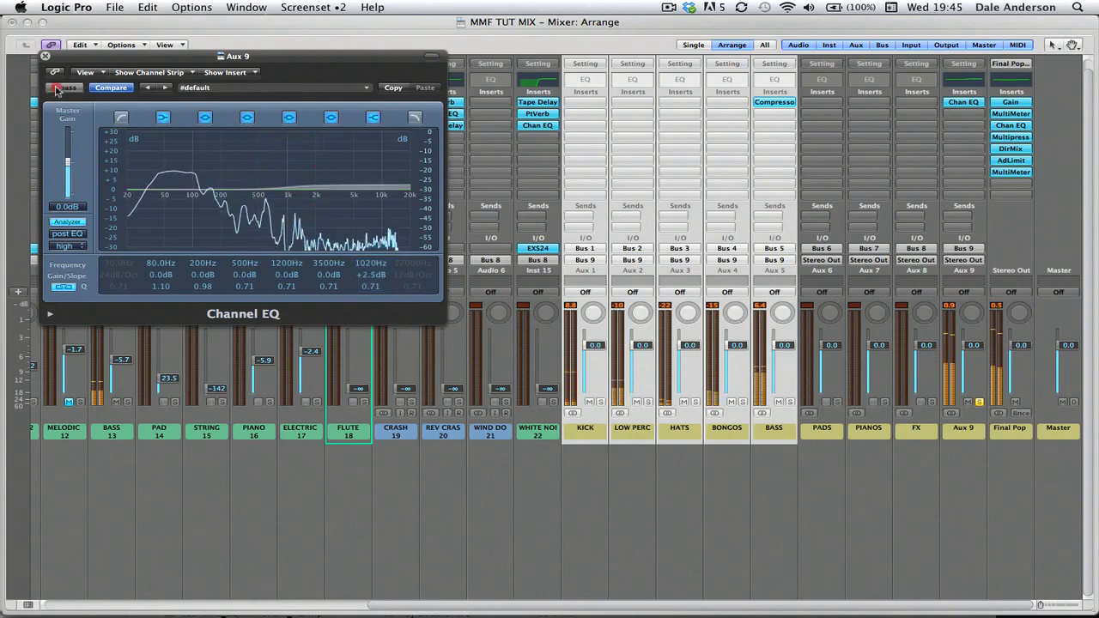
{"action": "left_click", "coordinate": [62, 87]}
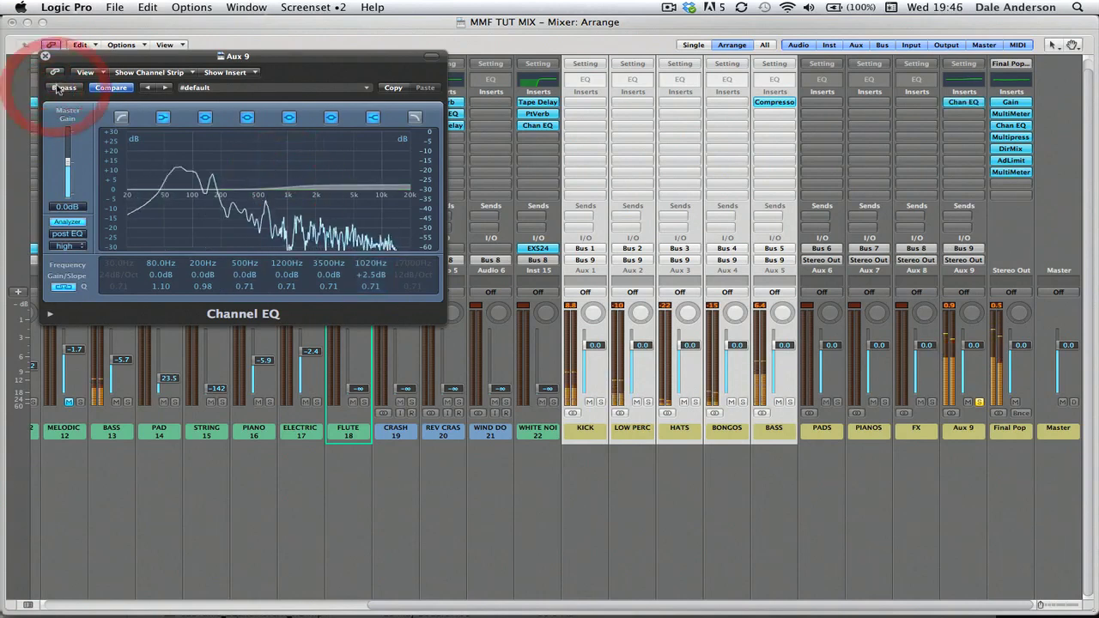
{"action": "left_click", "coordinate": [47, 56]}
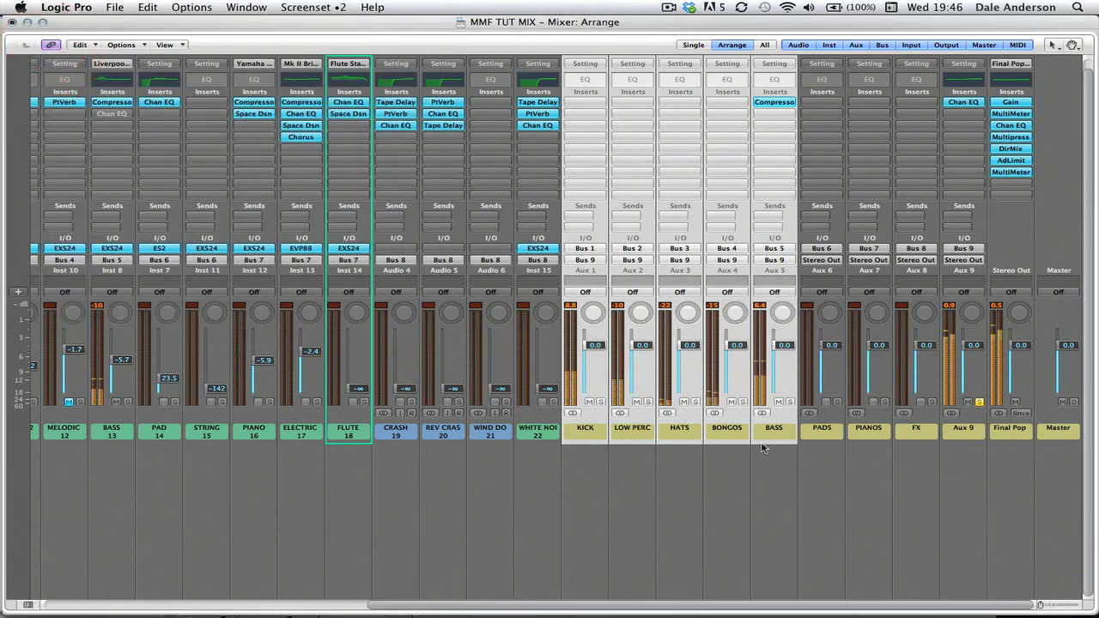
- Insert a Compressor below the Channel EQ on Aux 9 and set its gain and threshold to 0.0 dB
{"action": "left_click", "coordinate": [973, 116]}
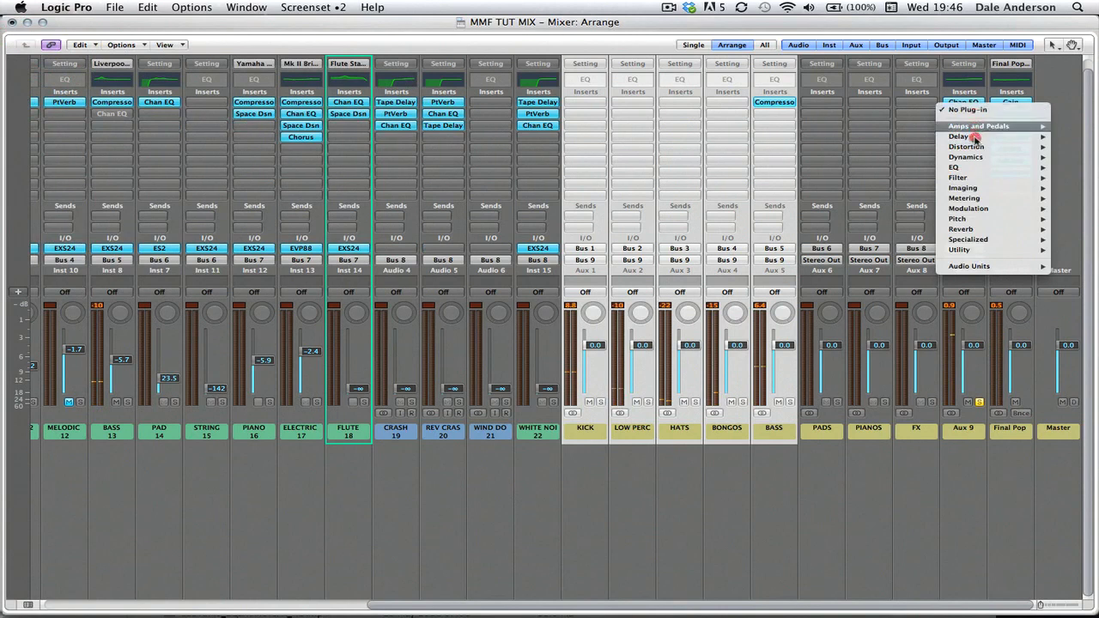
{"action": "mouse_move", "coordinate": [963, 157]}
{"action": "left_click", "coordinate": [796, 167]}
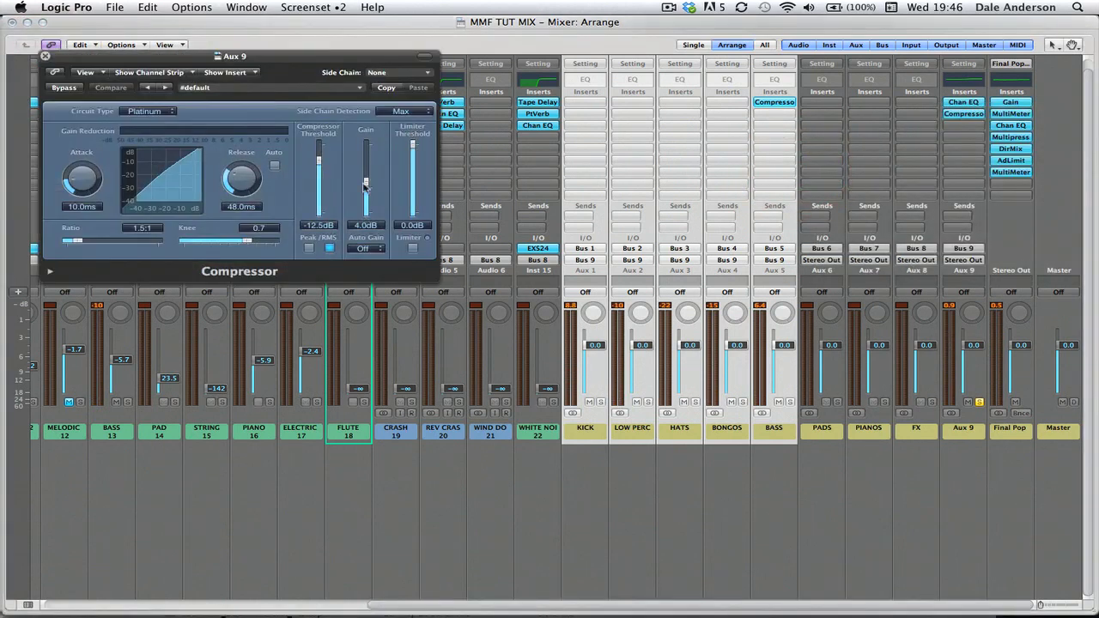
{"action": "left_click", "coordinate": [357, 181]}
{"action": "left_click_drag", "start_coordinate": [317, 152], "coordinate": [317, 135]}
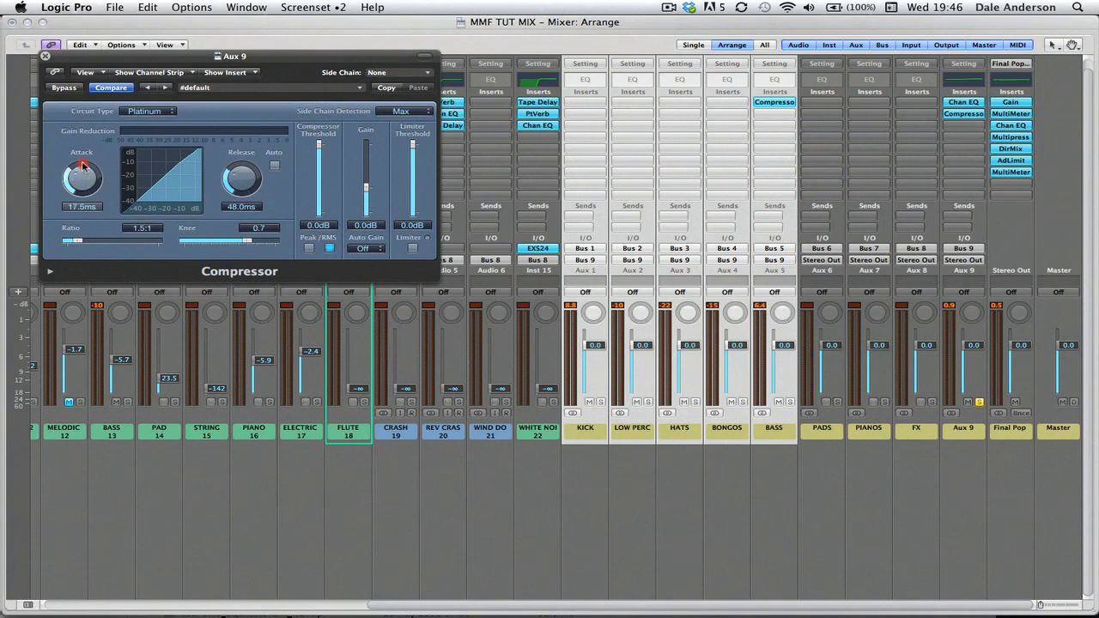
- Set the Aux 9 compressor's attack to 17.5 ms, release to 110 ms and ratio to 4.1:1
{"action": "left_click", "coordinate": [82, 165]}
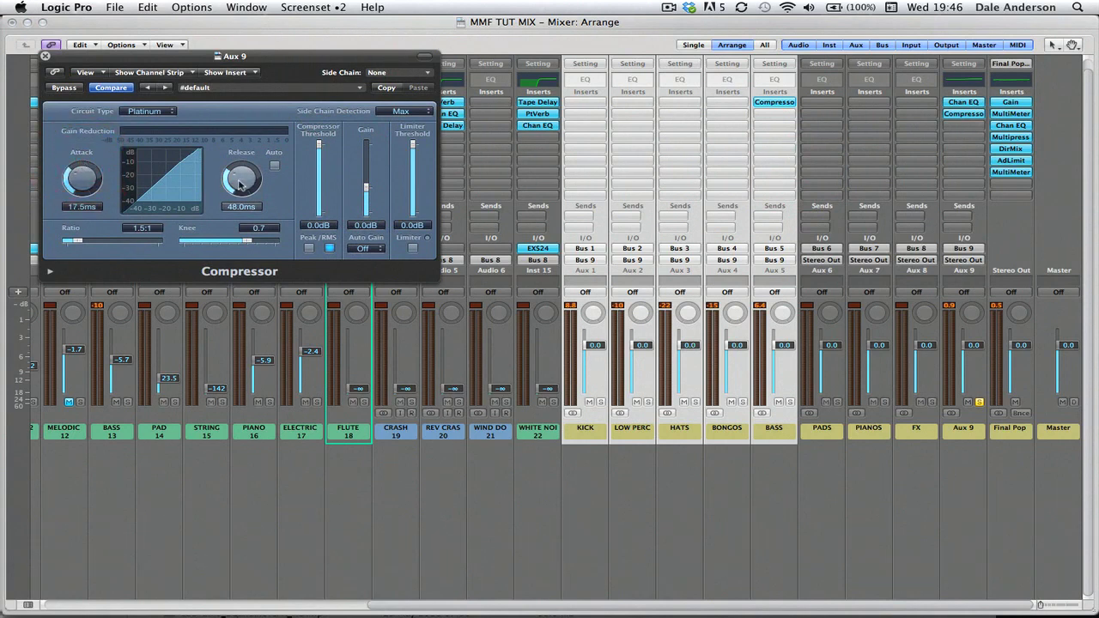
{"action": "left_click_drag", "start_coordinate": [239, 174], "coordinate": [242, 172]}
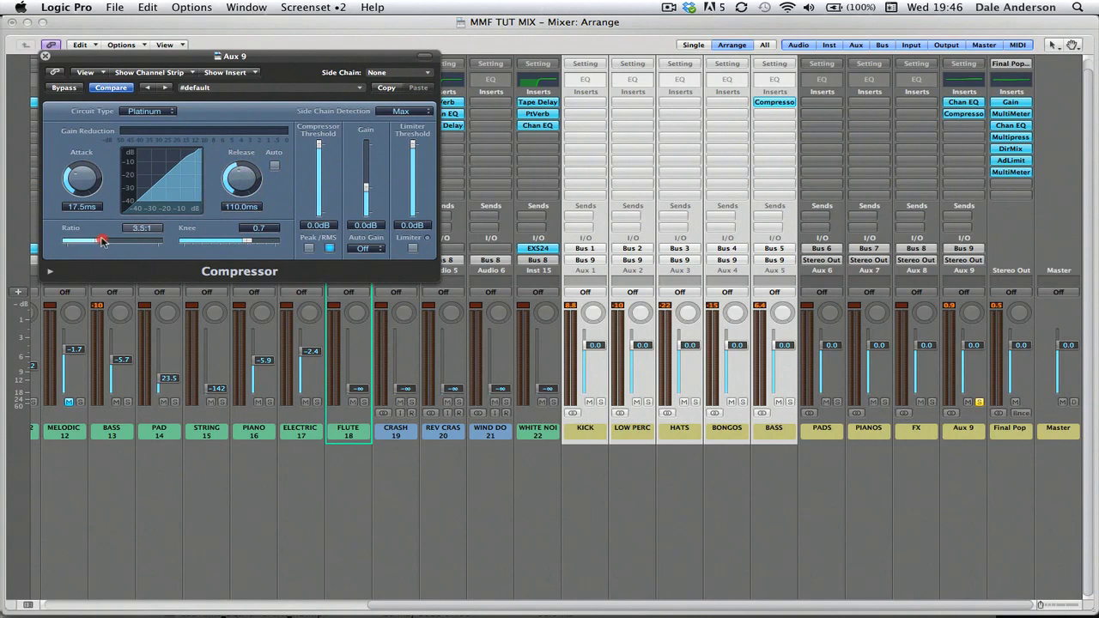
{"action": "left_click_drag", "start_coordinate": [105, 240], "coordinate": [106, 241]}
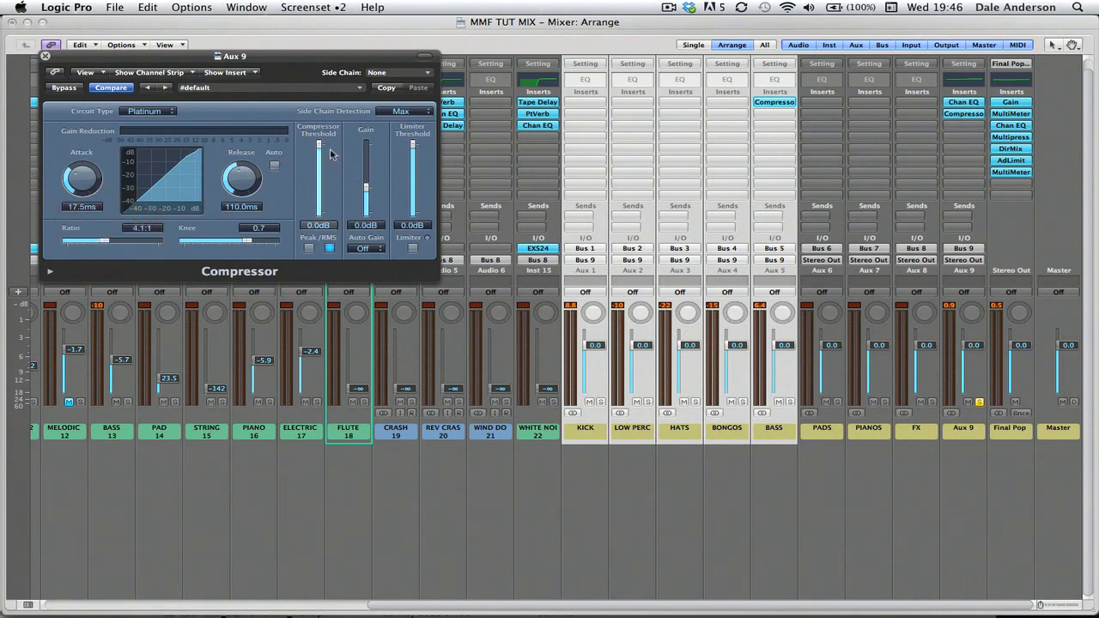
- Play the mix, compare the Aux 9 compressor with its bypass, and lower its threshold to about -11 dB
{"action": "key", "text": "space"}
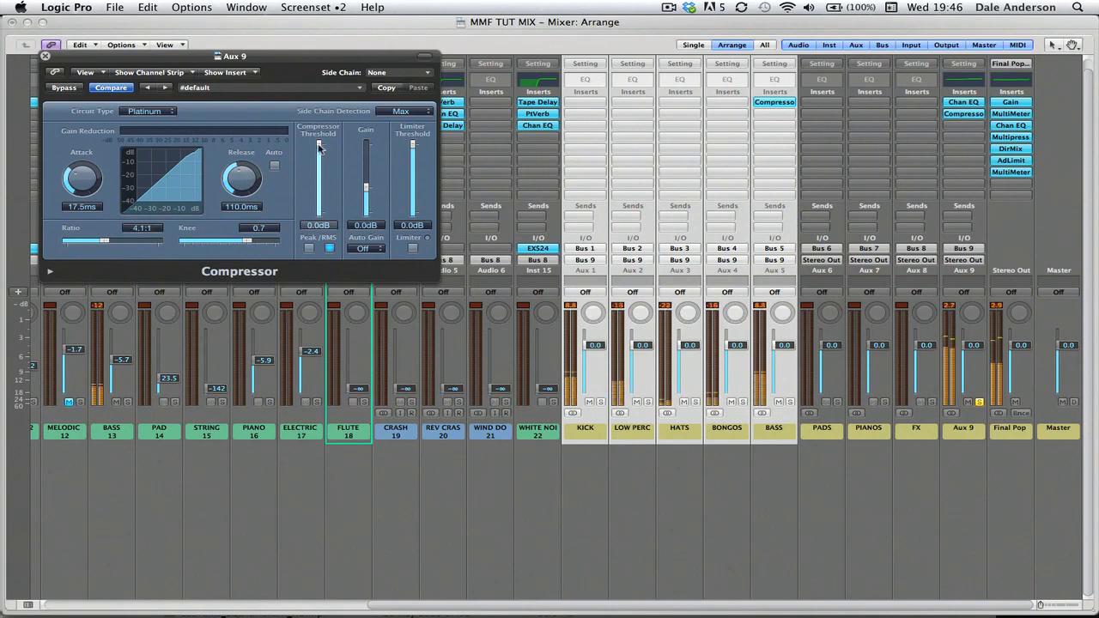
{"action": "left_click", "coordinate": [71, 90]}
{"action": "left_click", "coordinate": [70, 89]}
{"action": "left_click_drag", "start_coordinate": [323, 152], "coordinate": [319, 169]}
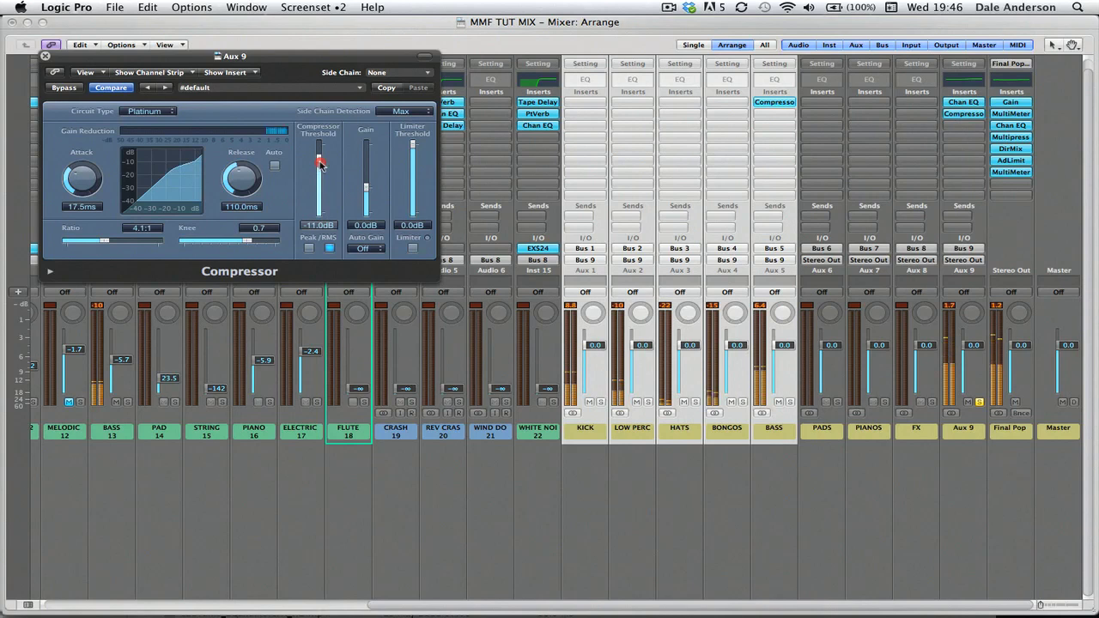
- Set the Aux 9 compressor's threshold to -10.0 dB and its attack to 10.0 ms
{"action": "left_click_drag", "start_coordinate": [319, 163], "coordinate": [319, 164]}
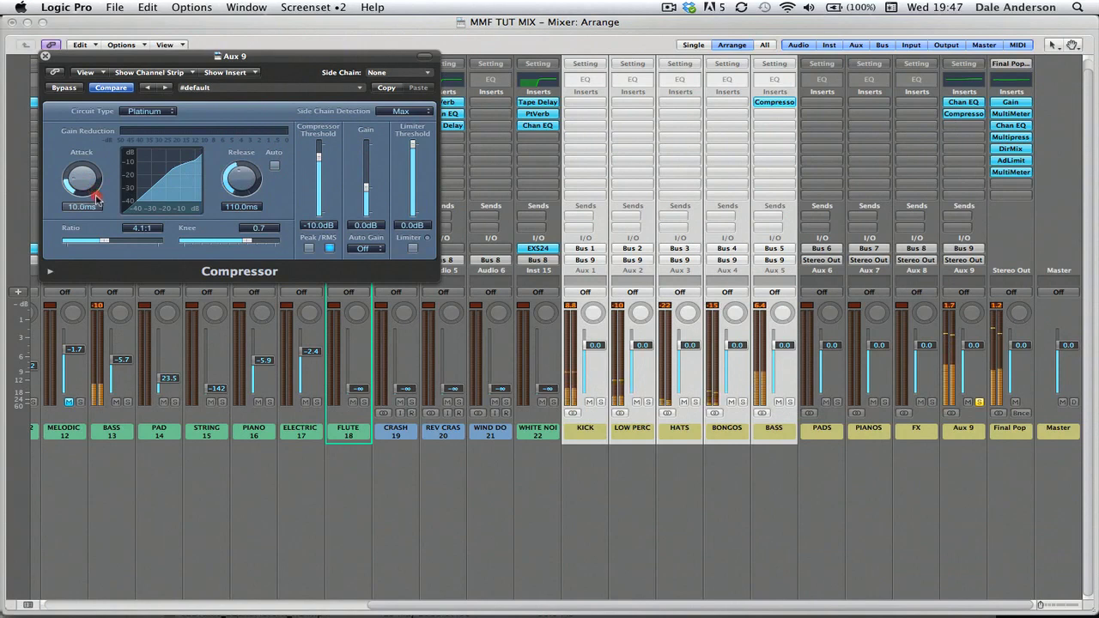
{"action": "left_click_drag", "start_coordinate": [96, 199], "coordinate": [97, 199]}
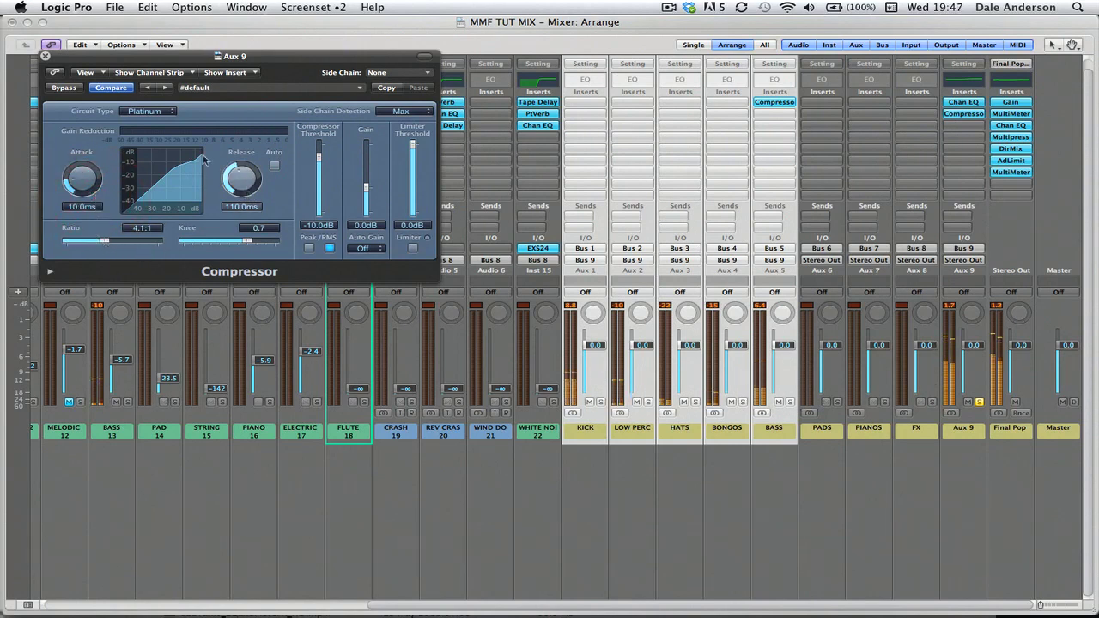
{"action": "left_click", "coordinate": [46, 57]}
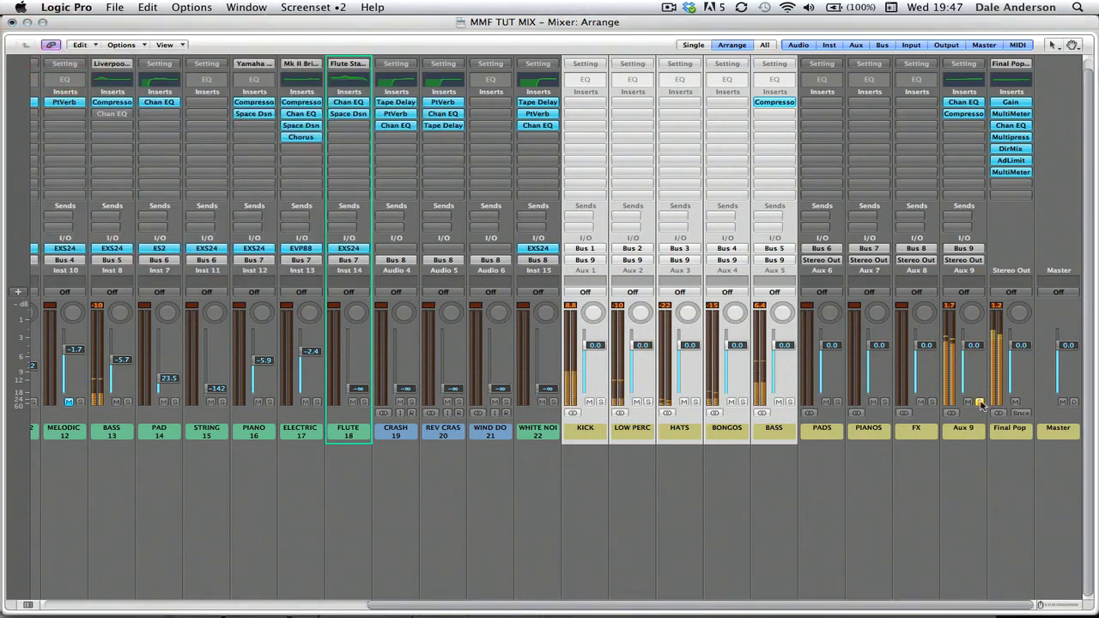
- Unsolo Aux 9 and unmute the Melodic channel (12) to hear the full mix again
{"action": "left_click", "coordinate": [979, 402]}
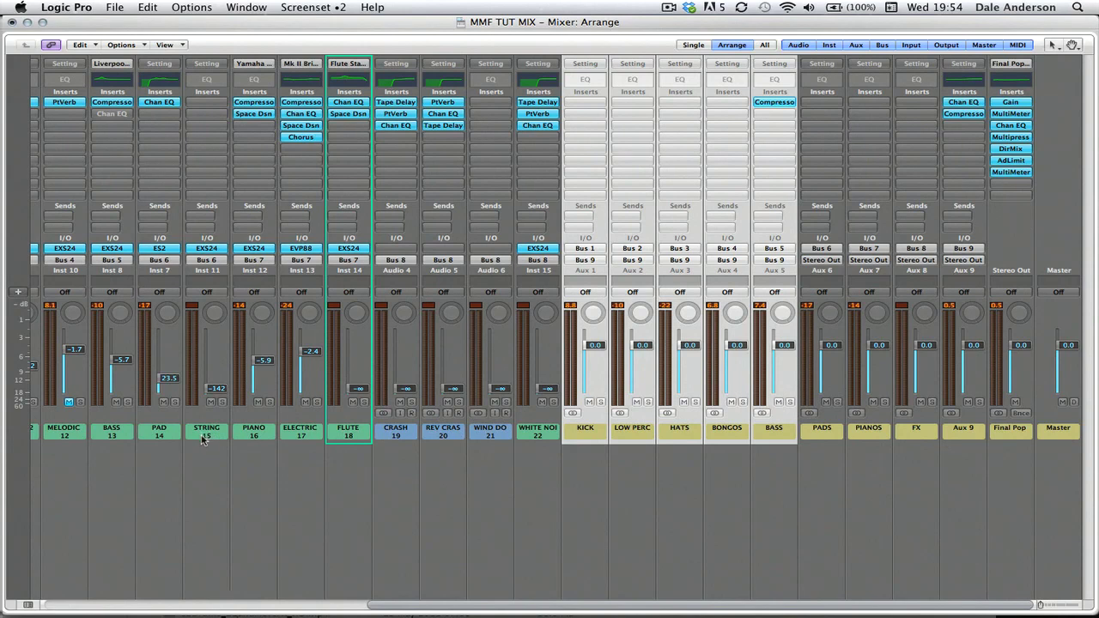
{"action": "scroll", "coordinate": [204, 439], "scroll_direction": "left", "scroll_amount": 3}
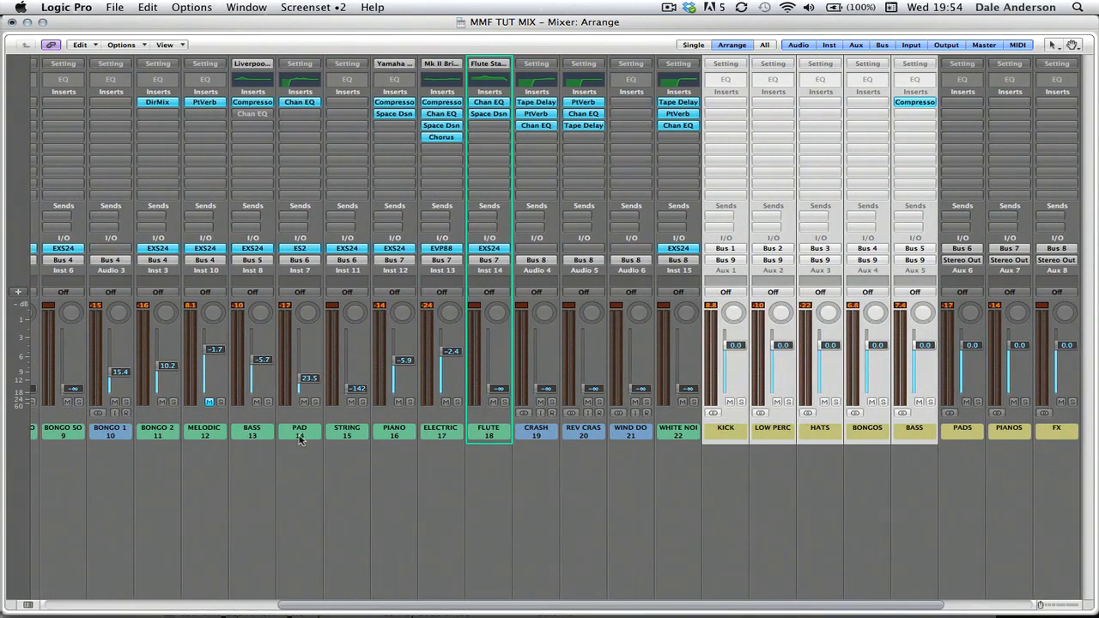
{"action": "left_click", "coordinate": [210, 404]}
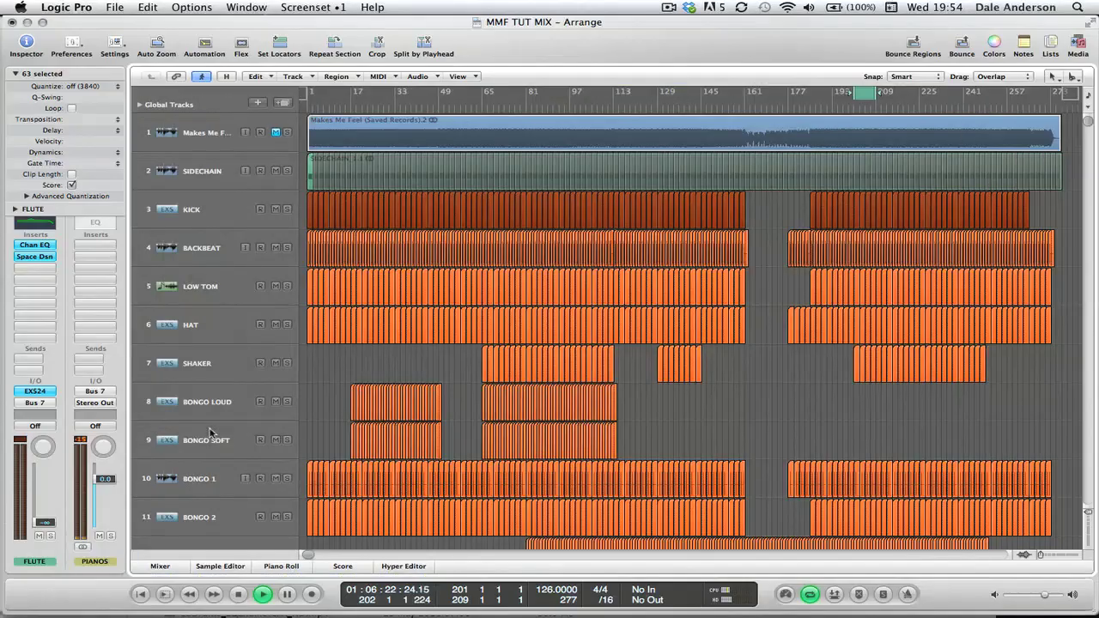
- Stop playback, set the cycle range from bar 97 to bar 113, and select the String track
{"action": "scroll", "coordinate": [605, 366], "scroll_direction": "down", "scroll_amount": 6}
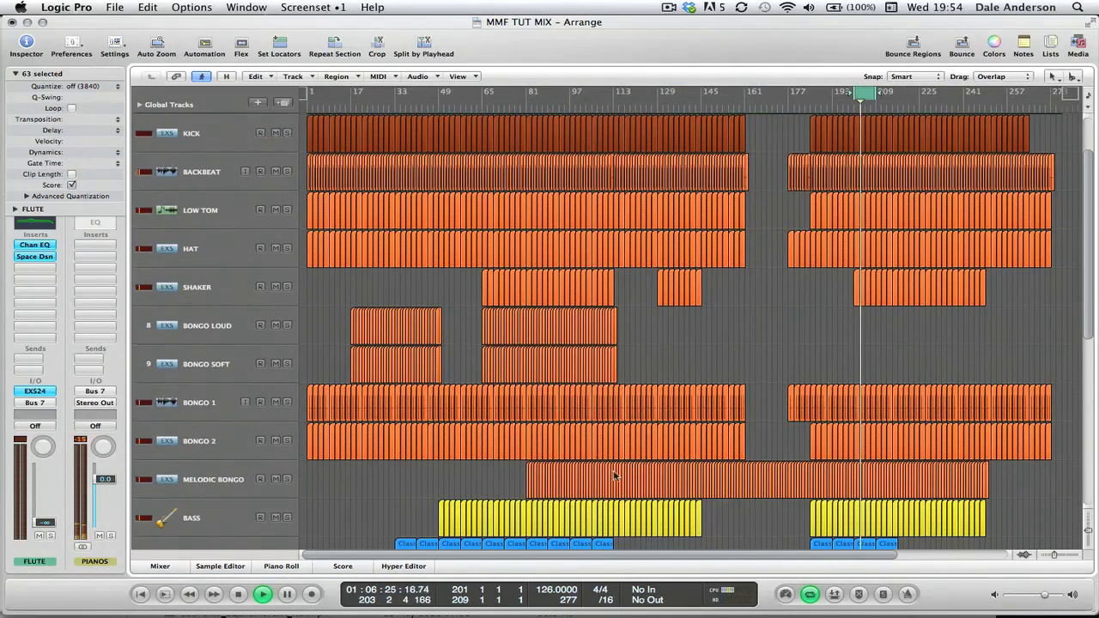
{"action": "scroll", "coordinate": [614, 473], "scroll_direction": "down", "scroll_amount": 5}
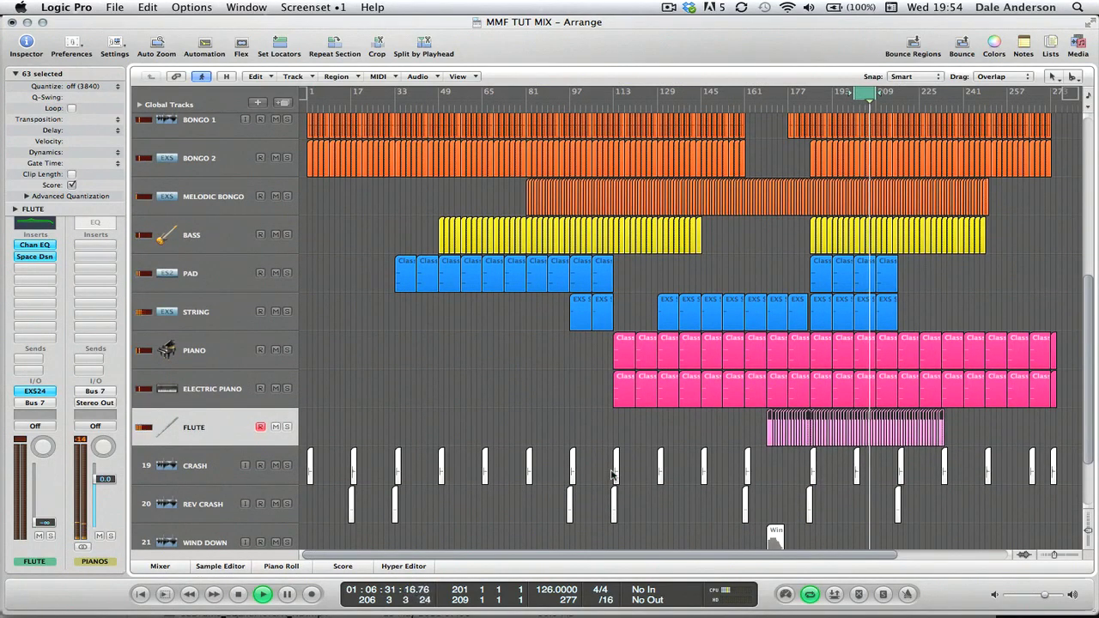
{"action": "key", "text": "space"}
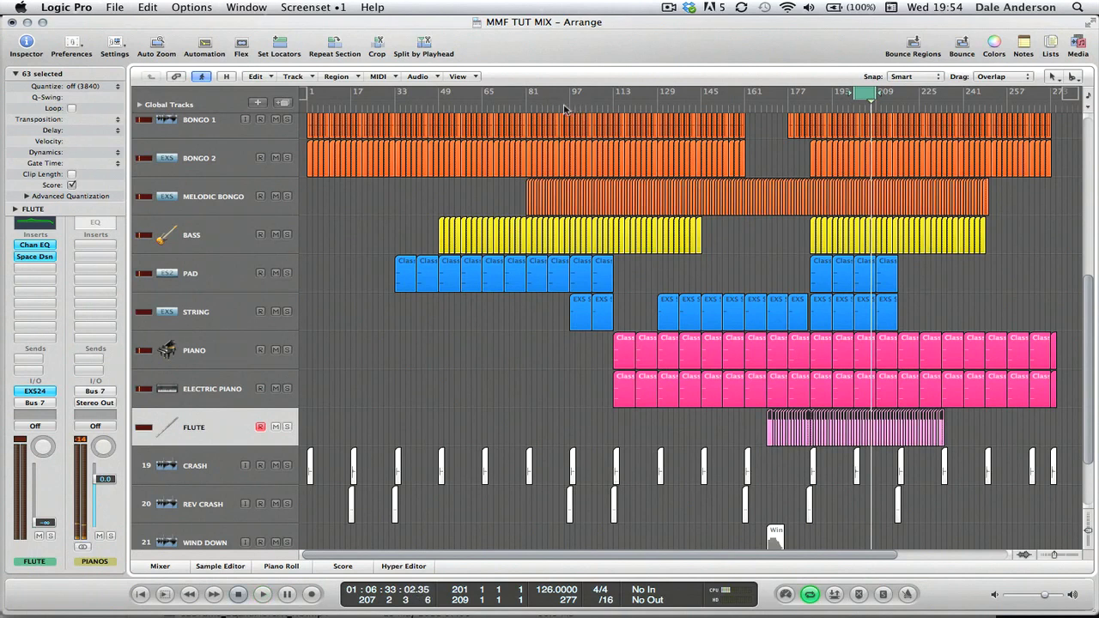
{"action": "left_click_drag", "start_coordinate": [570, 96], "coordinate": [613, 97]}
{"action": "left_click", "coordinate": [215, 313]}
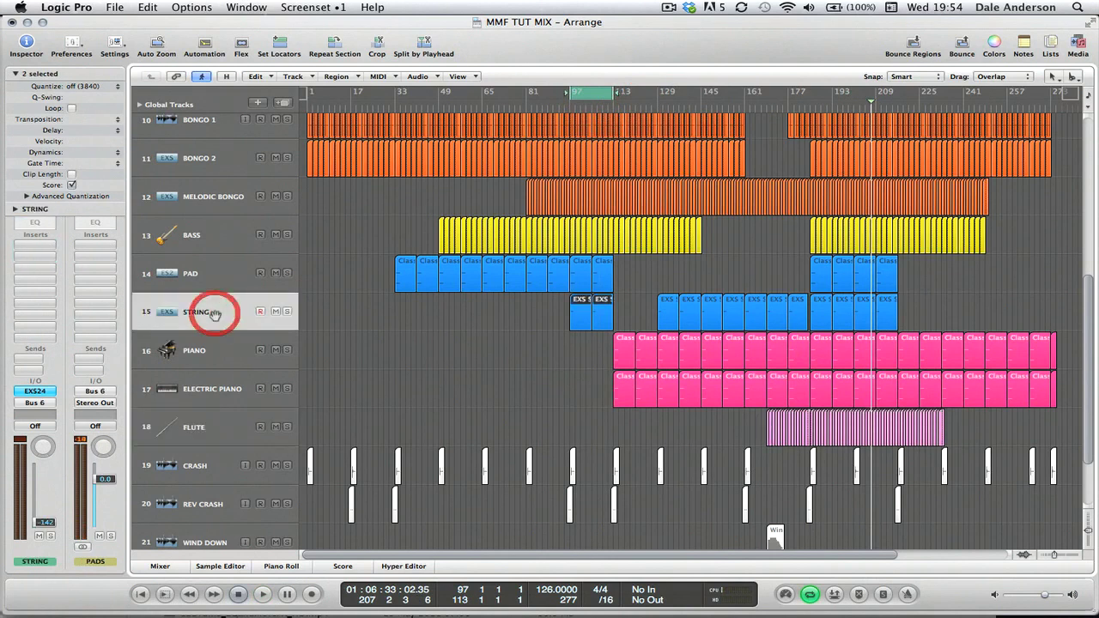
- Play the cycled section and raise the String channel's level to -14.0 dB
{"action": "key", "text": "space"}
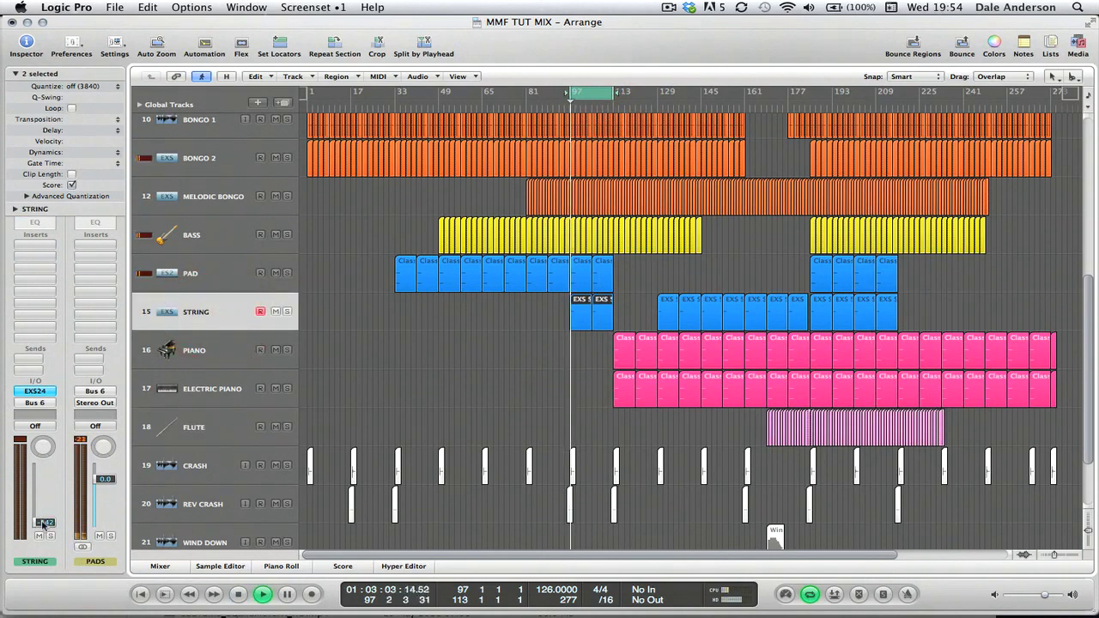
{"action": "left_click_drag", "start_coordinate": [44, 521], "coordinate": [45, 477]}
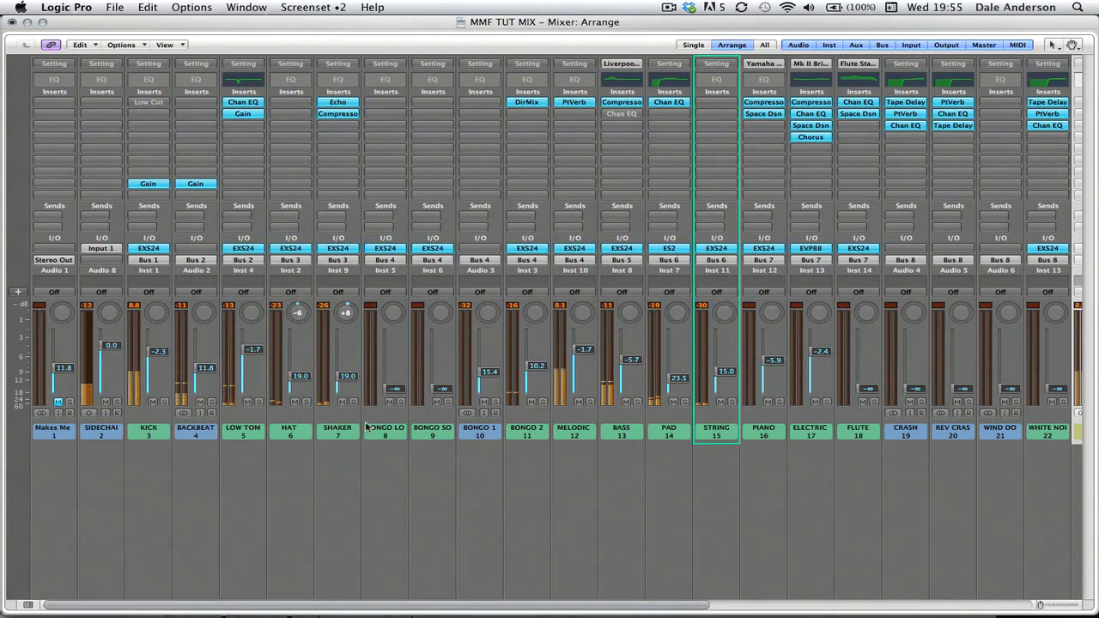
{"action": "left_click", "coordinate": [727, 370]}
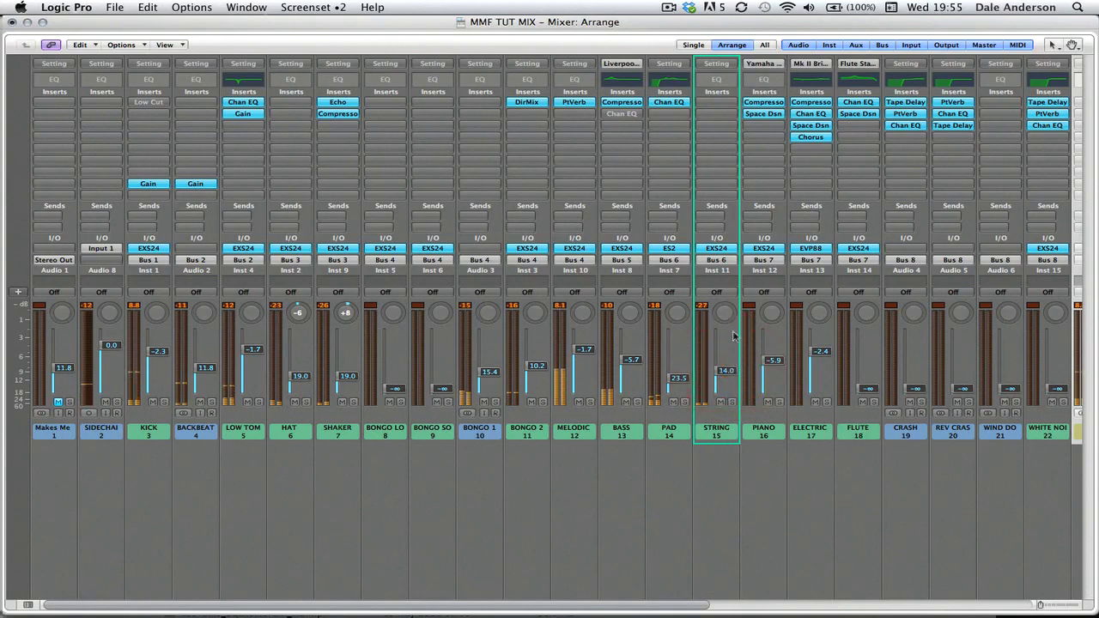
- Switch on the filter and its Fat option in the String channel's EXS24 sampler, and try out its cutoff and drive
{"action": "left_click", "coordinate": [727, 250]}
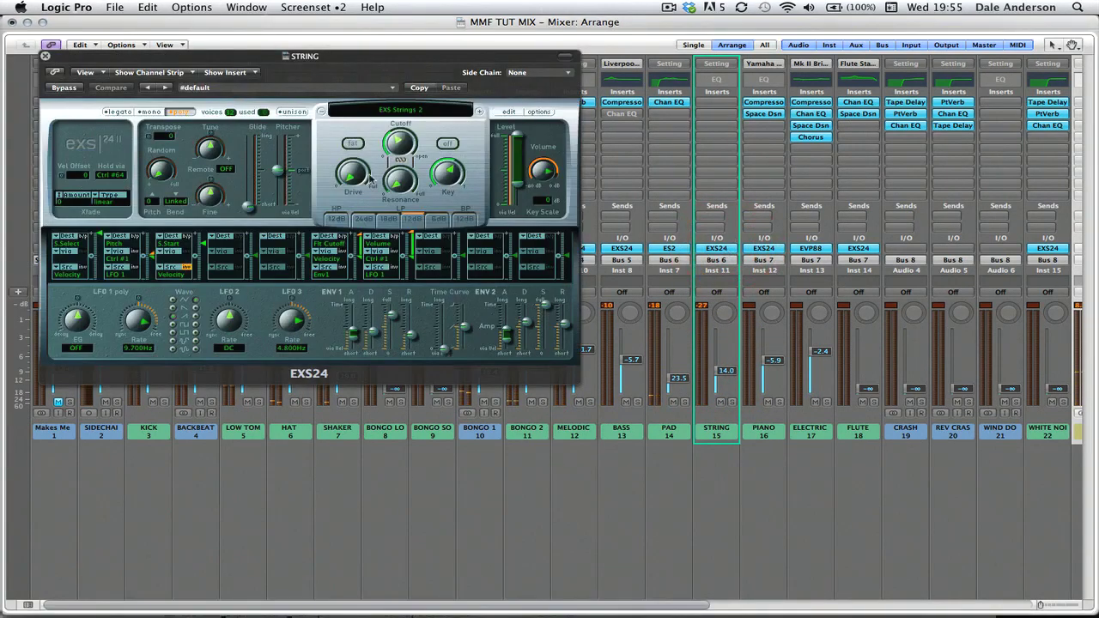
{"action": "left_click", "coordinate": [448, 144]}
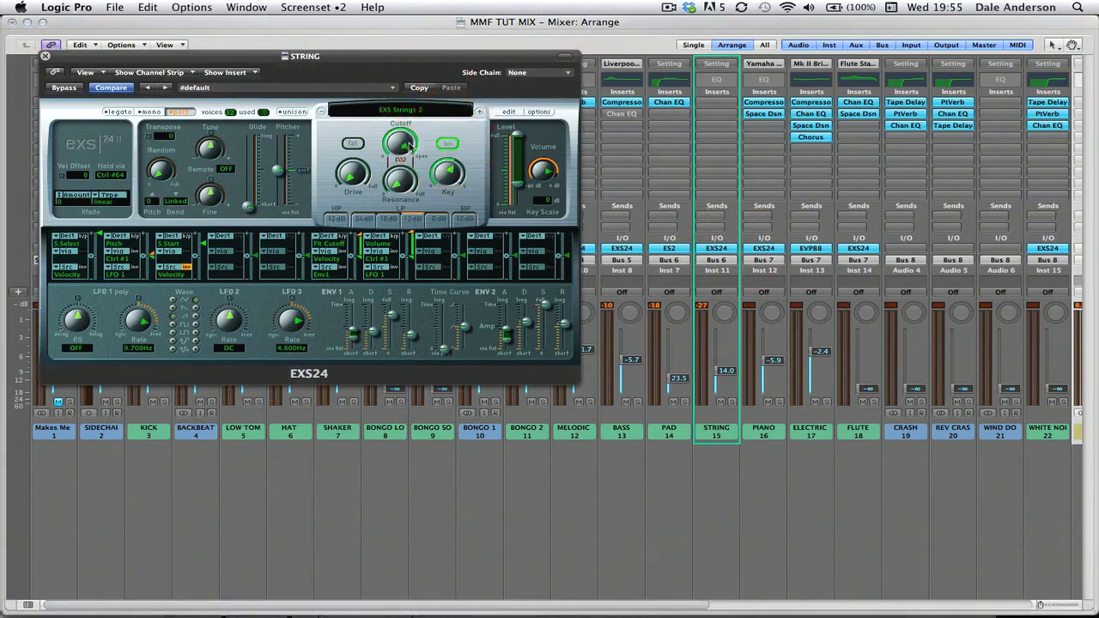
{"action": "mouse_move", "coordinate": [407, 151]}
{"action": "left_mouse_down"}
{"action": "mouse_move", "coordinate": [403, 236]}
{"action": "mouse_move", "coordinate": [407, 129]}
{"action": "mouse_move", "coordinate": [403, 171]}
{"action": "mouse_move", "coordinate": [420, 185]}
{"action": "mouse_move", "coordinate": [401, 135]}
{"action": "left_mouse_up"}
{"action": "left_click", "coordinate": [352, 144]}
{"action": "mouse_move", "coordinate": [354, 174]}
{"action": "left_mouse_down"}
{"action": "mouse_move", "coordinate": [361, 103]}
{"action": "mouse_move", "coordinate": [369, 170]}
{"action": "left_mouse_up"}
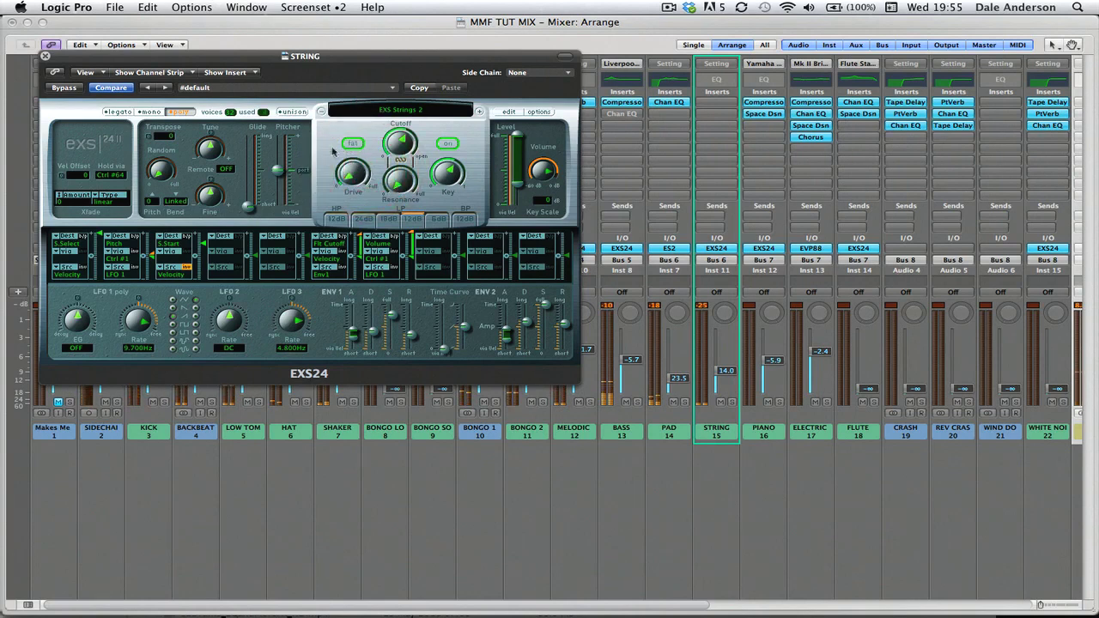
{"action": "left_click", "coordinate": [46, 56]}
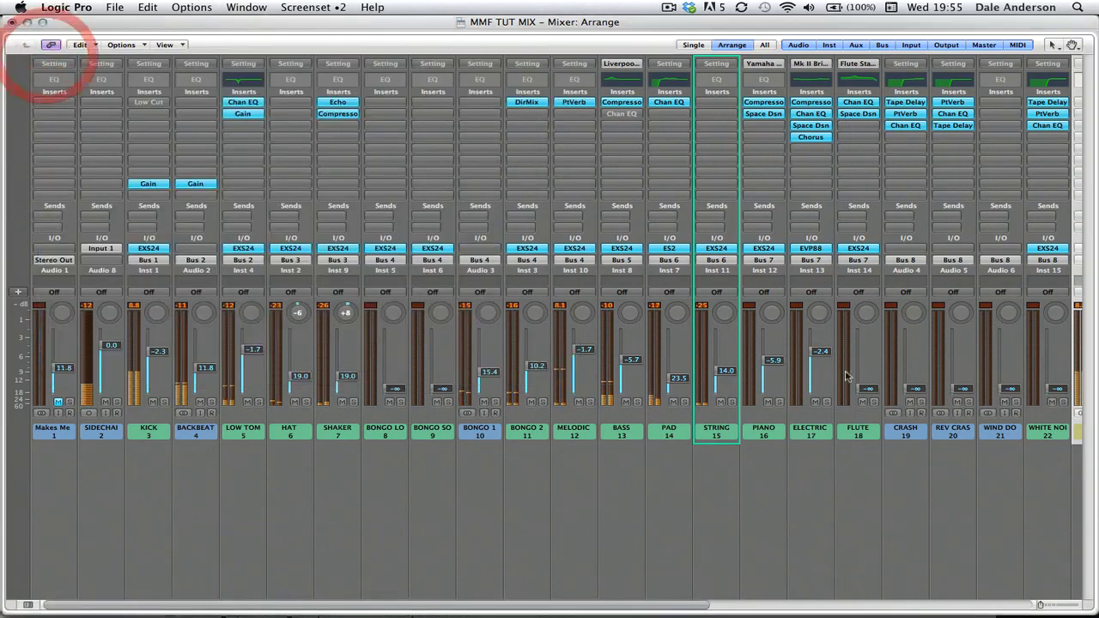
- Lower the String channel's level to -17.4 dB and insert a Channel EQ on it with default settings
{"action": "left_click", "coordinate": [683, 379]}
{"action": "left_click_drag", "start_coordinate": [683, 378], "coordinate": [731, 383]}
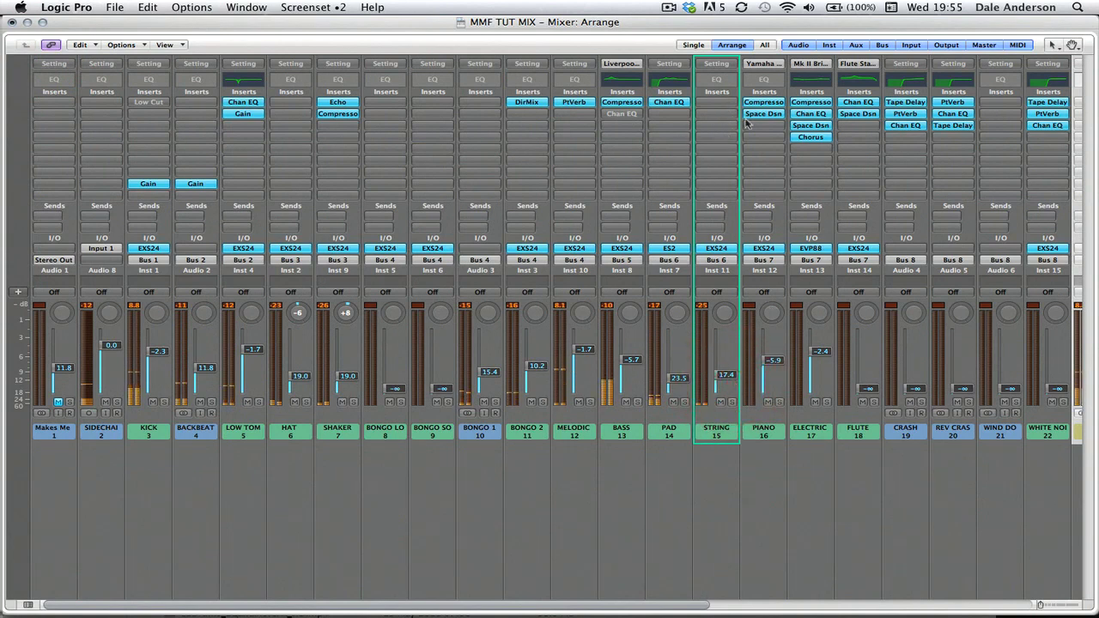
{"action": "left_click", "coordinate": [715, 81]}
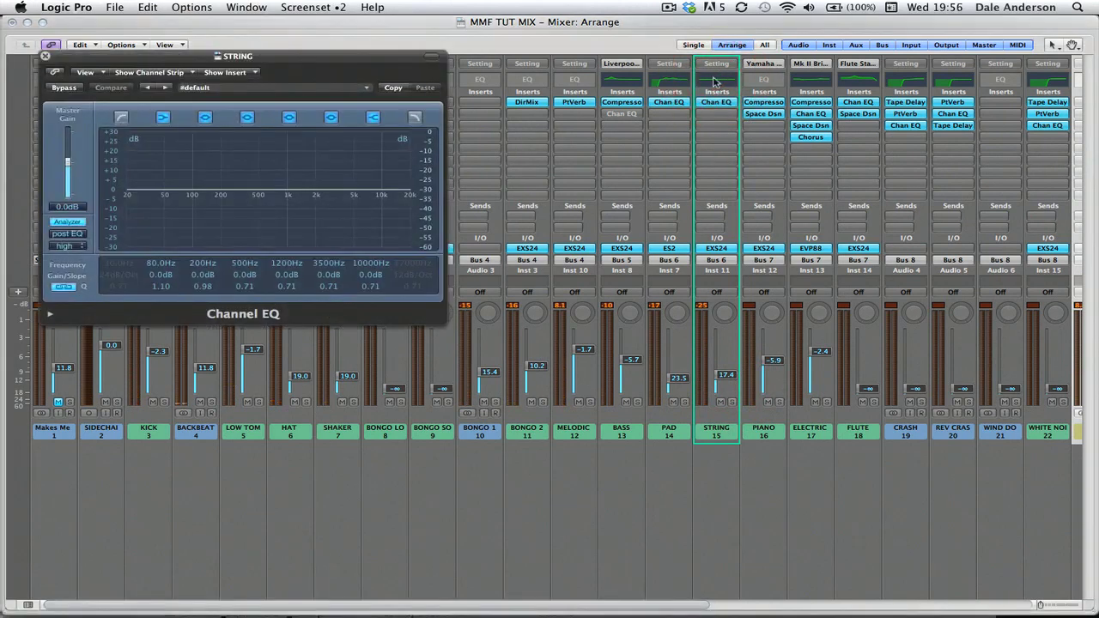
{"action": "left_click", "coordinate": [46, 55]}
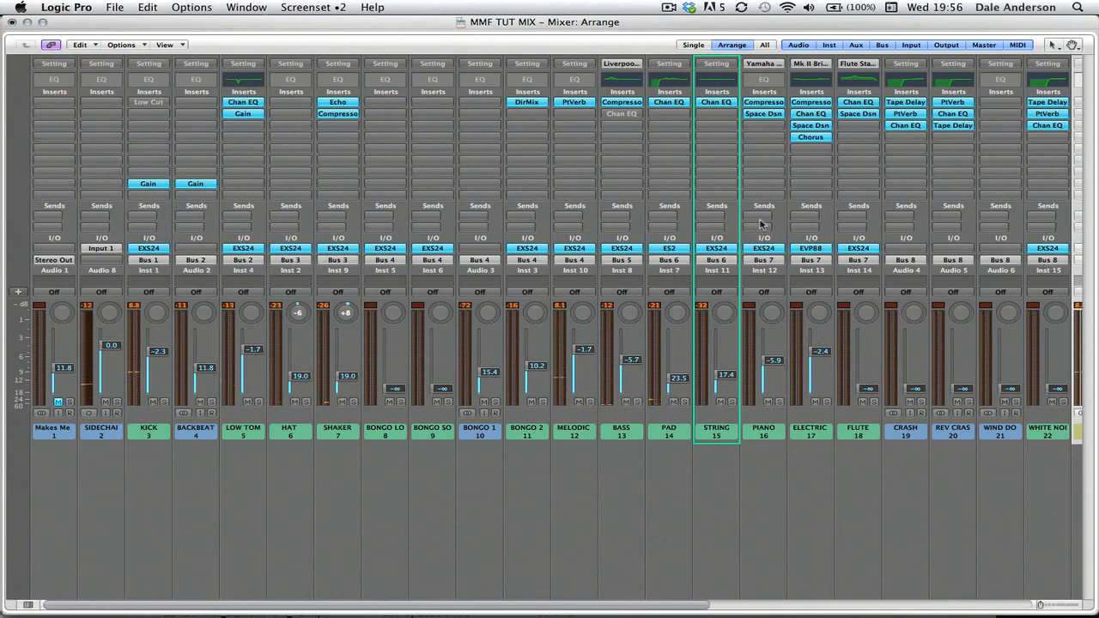
- Add a send from the String channel to Bus 10
{"action": "scroll", "coordinate": [743, 226], "scroll_direction": "right", "scroll_amount": 10}
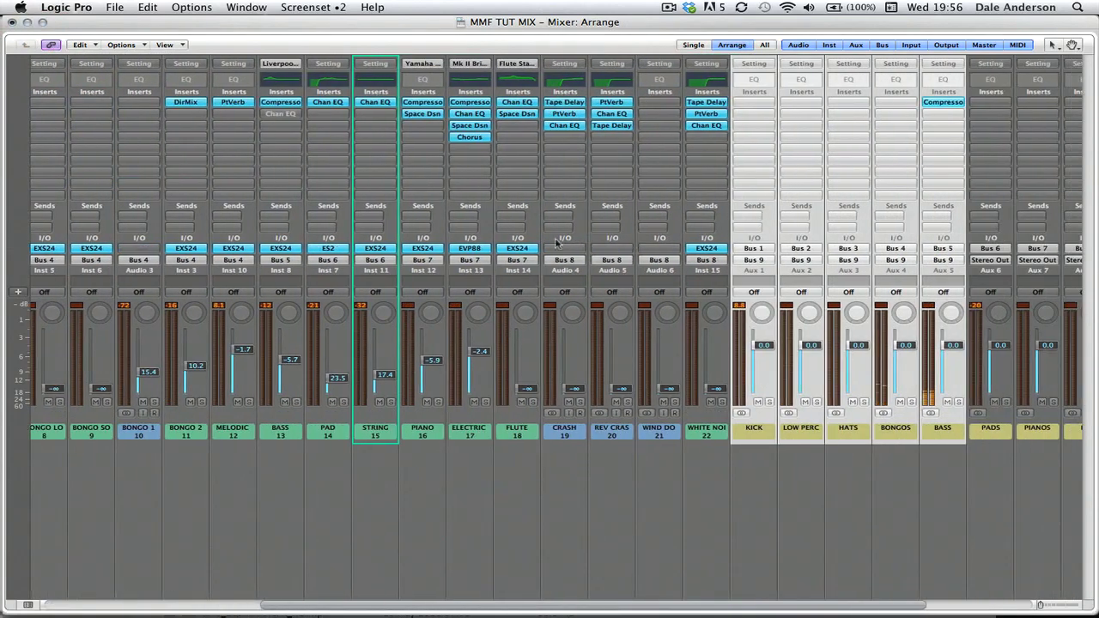
{"action": "left_click", "coordinate": [389, 221]}
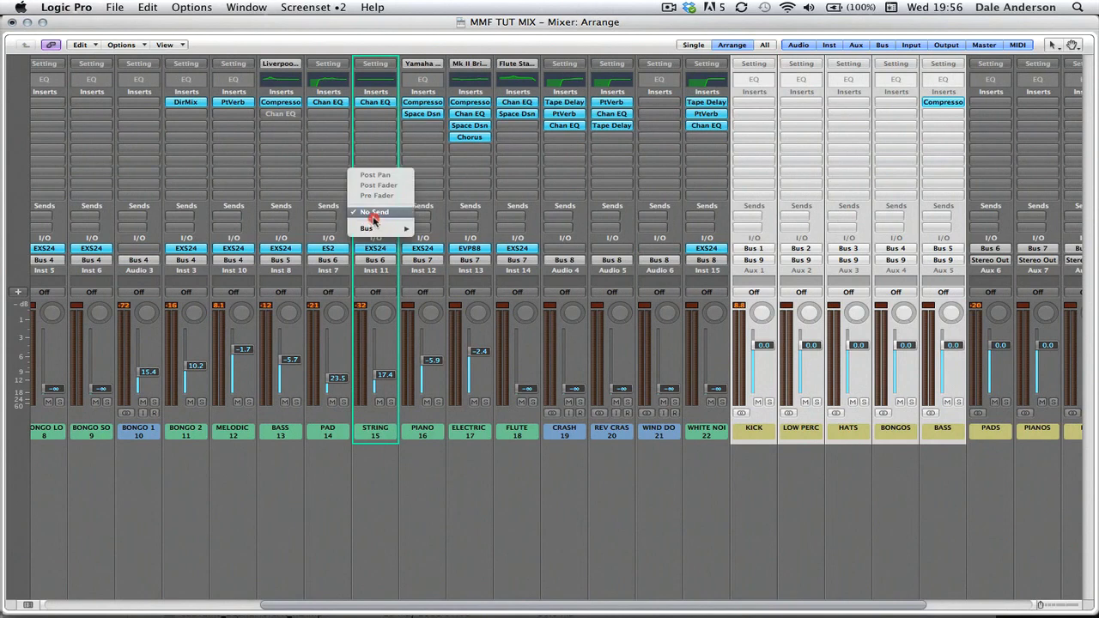
{"action": "mouse_move", "coordinate": [378, 228]}
{"action": "left_click", "coordinate": [472, 320]}
{"action": "scroll", "coordinate": [1034, 453], "scroll_direction": "right", "scroll_amount": 6}
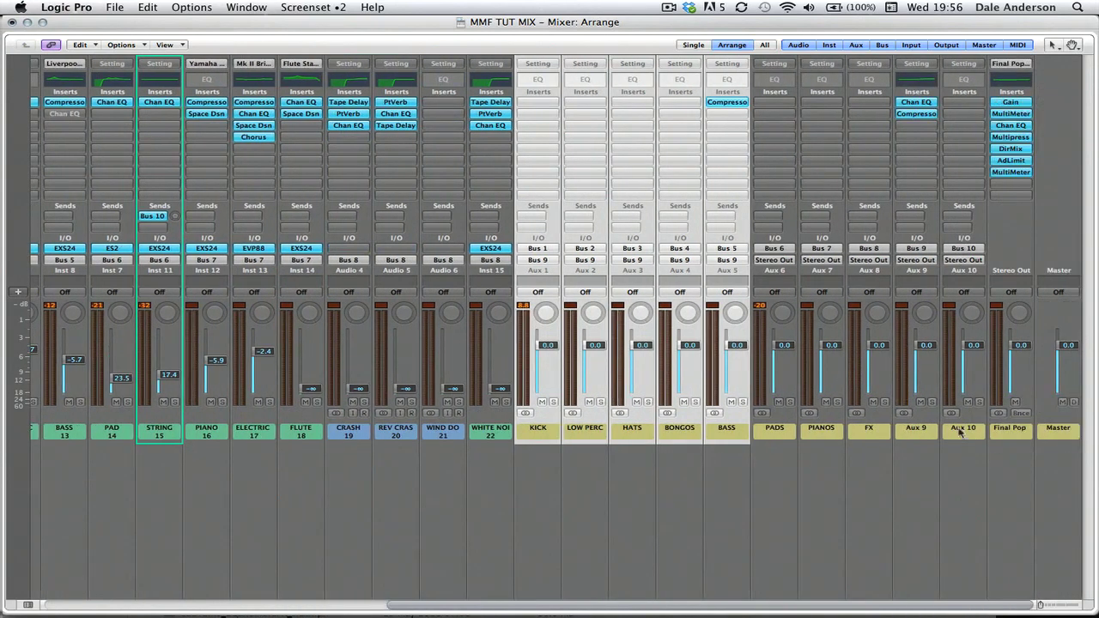
{"action": "double_click", "coordinate": [926, 429]}
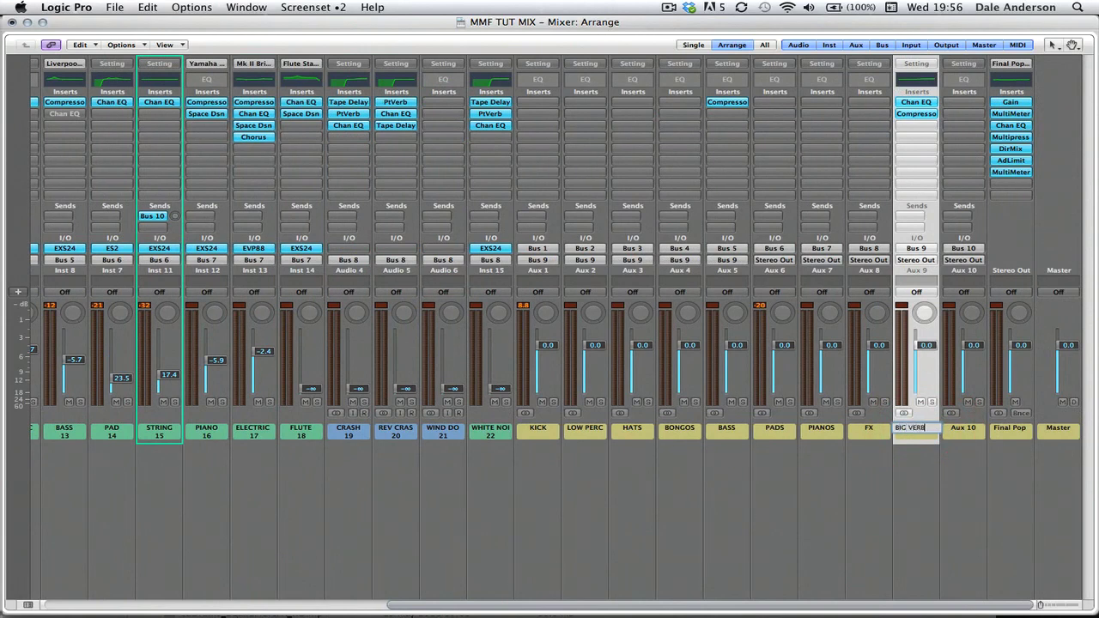
{"action": "type", "text": "BIG VERB"}
{"action": "key", "text": "Return"}
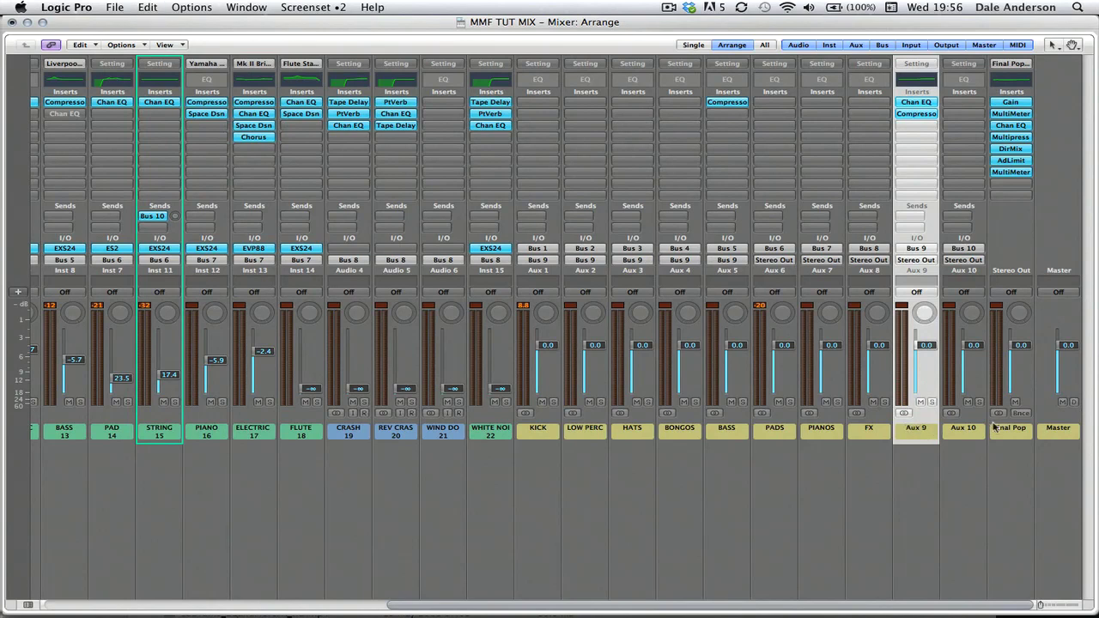
{"action": "double_click", "coordinate": [963, 429]}
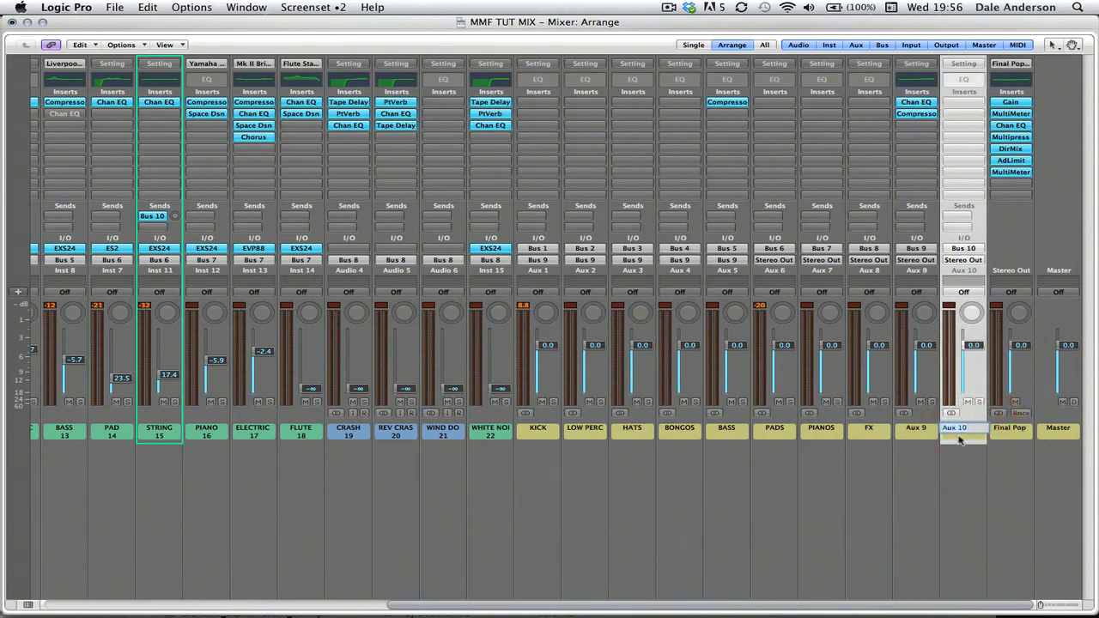
- Rename Aux 9 as D&B and Aux 10 as BIG VERB
{"action": "double_click", "coordinate": [917, 430]}
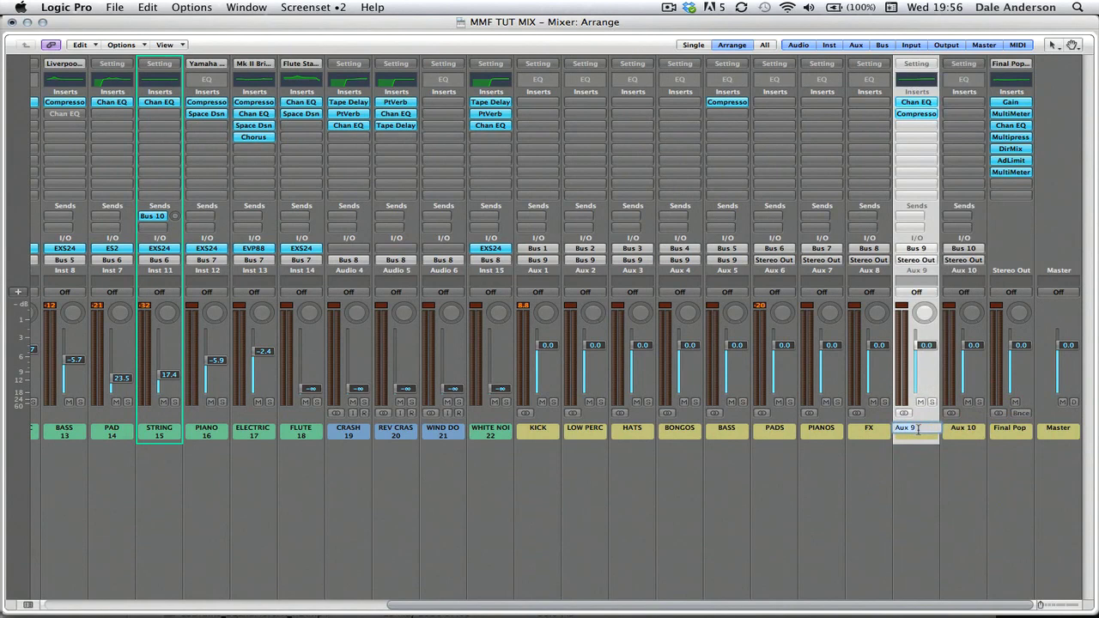
{"action": "key", "text": "Return"}
{"action": "double_click", "coordinate": [963, 428]}
{"action": "type", "text": "BIG VERB"}
{"action": "key", "text": "Return"}
- Insert Space Designer on the BIG VERB channel and load the large hall preset 14.8s Stairs Mid Level
{"action": "left_click_drag", "start_coordinate": [967, 101], "coordinate": [790, 273]}
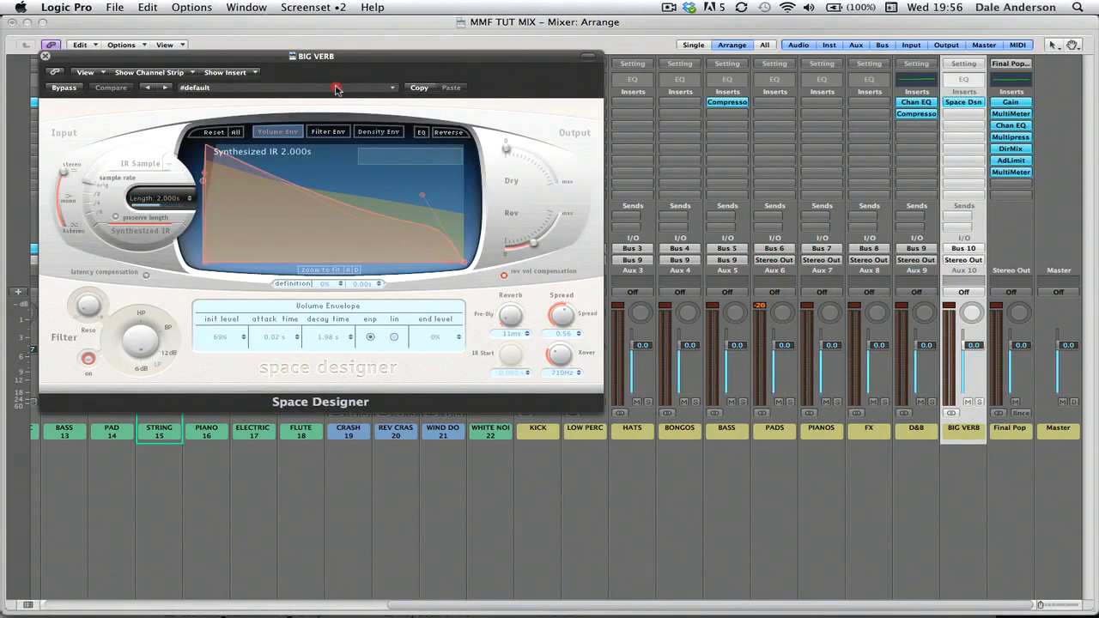
{"action": "left_click", "coordinate": [336, 89]}
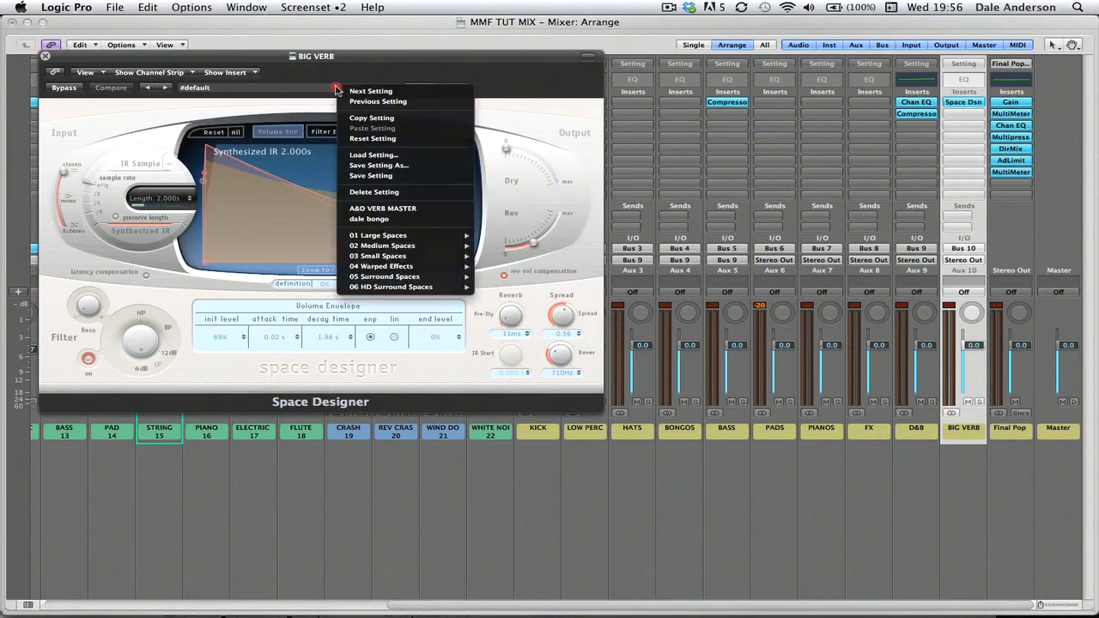
{"action": "mouse_move", "coordinate": [371, 237]}
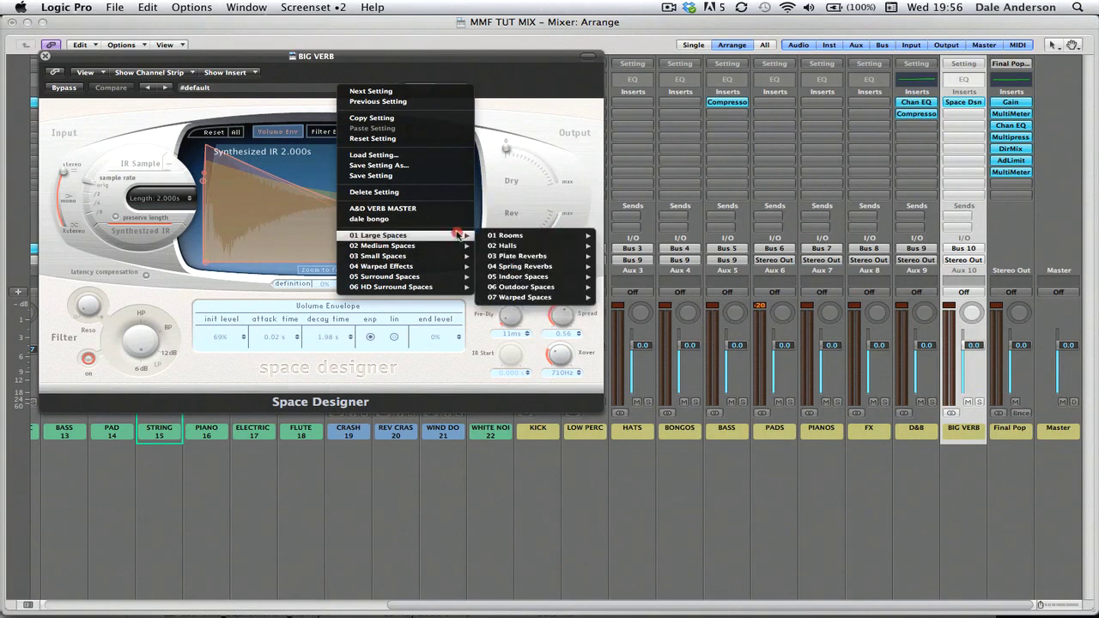
{"action": "mouse_move", "coordinate": [532, 257]}
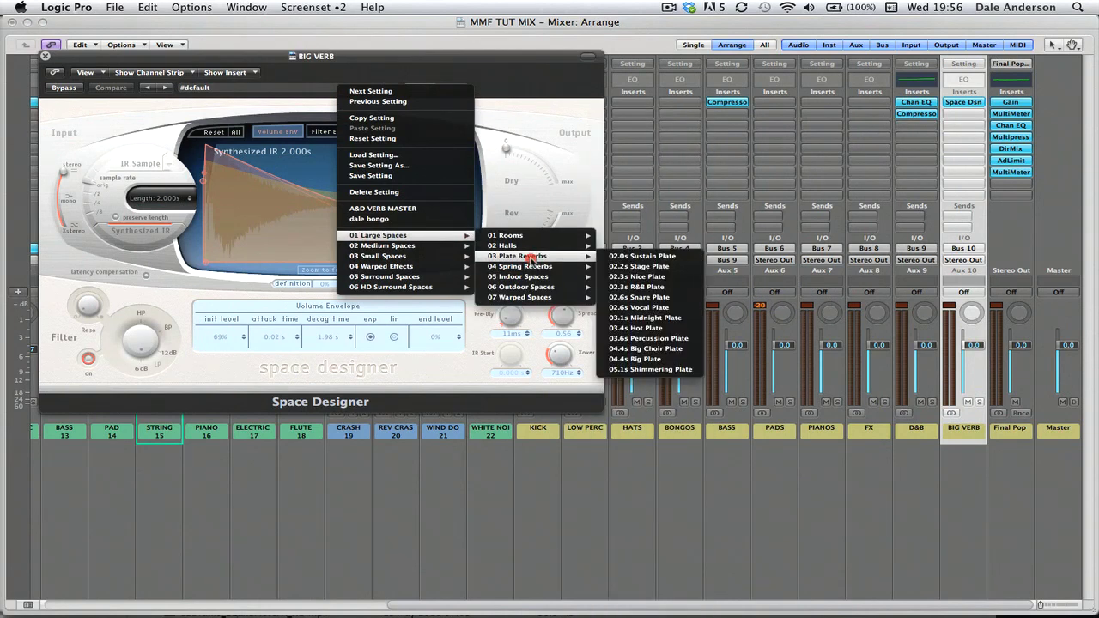
{"action": "mouse_move", "coordinate": [529, 238]}
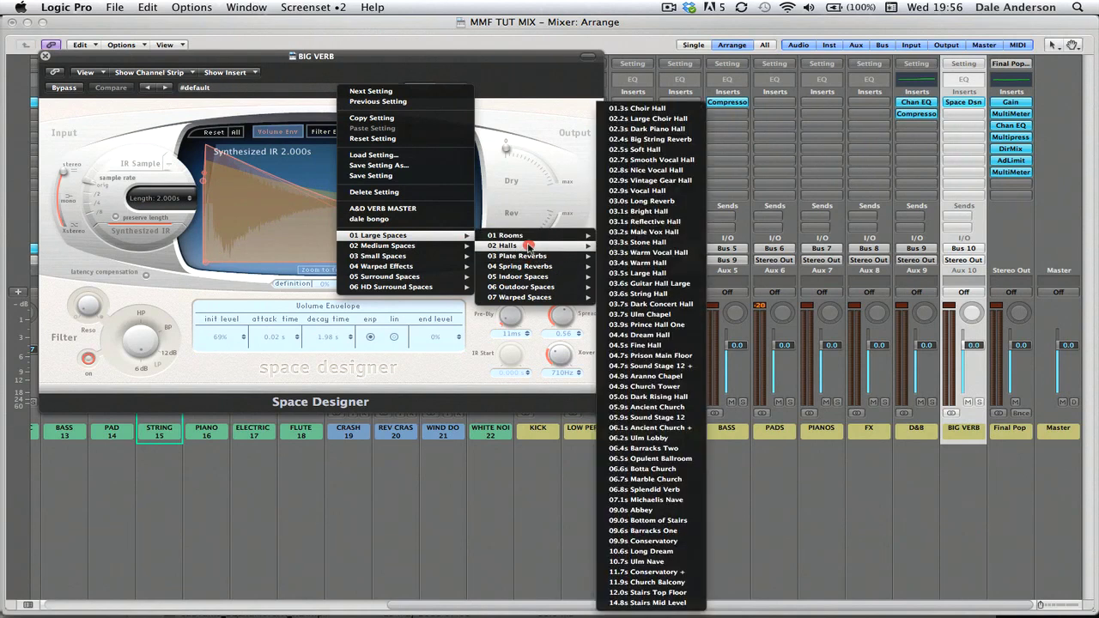
{"action": "left_click", "coordinate": [655, 603]}
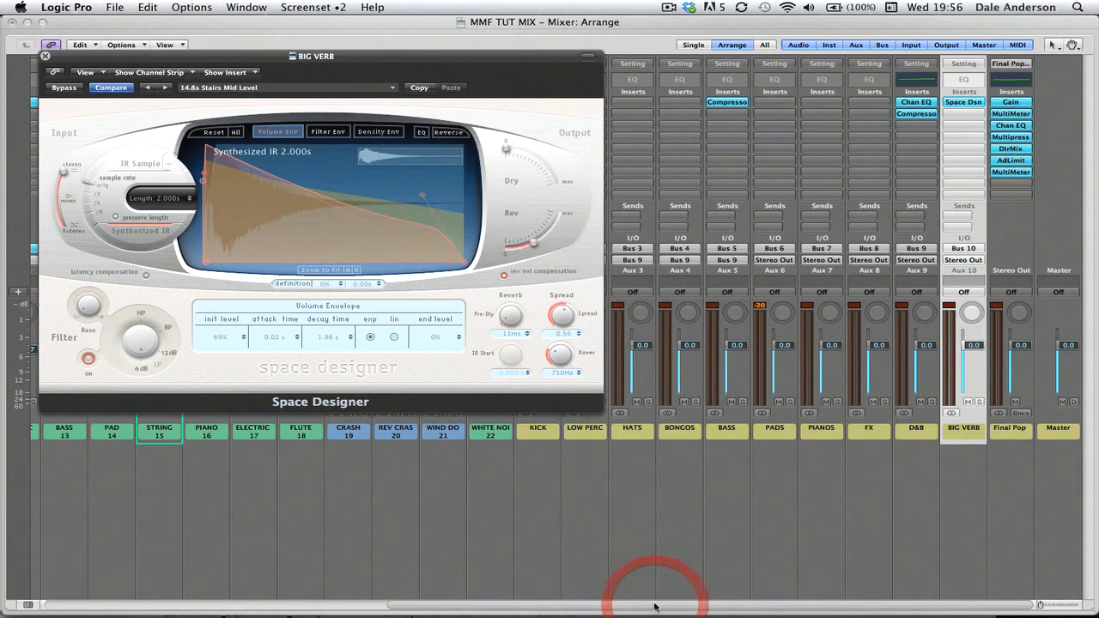
{"action": "left_click", "coordinate": [46, 56]}
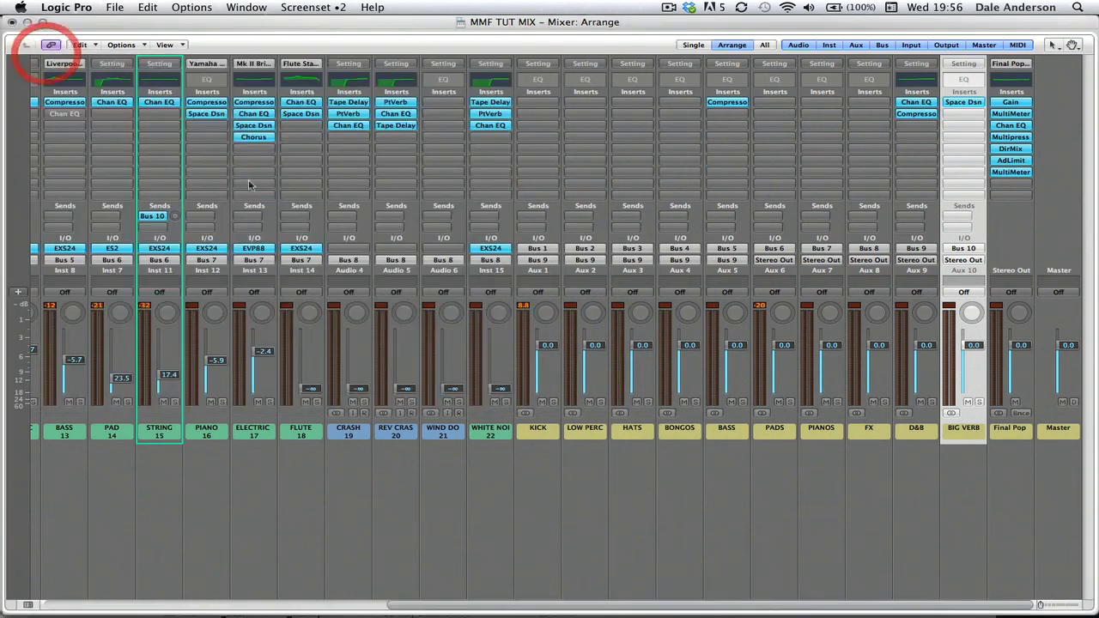
{"action": "scroll", "coordinate": [456, 361], "scroll_direction": "left", "scroll_amount": 3}
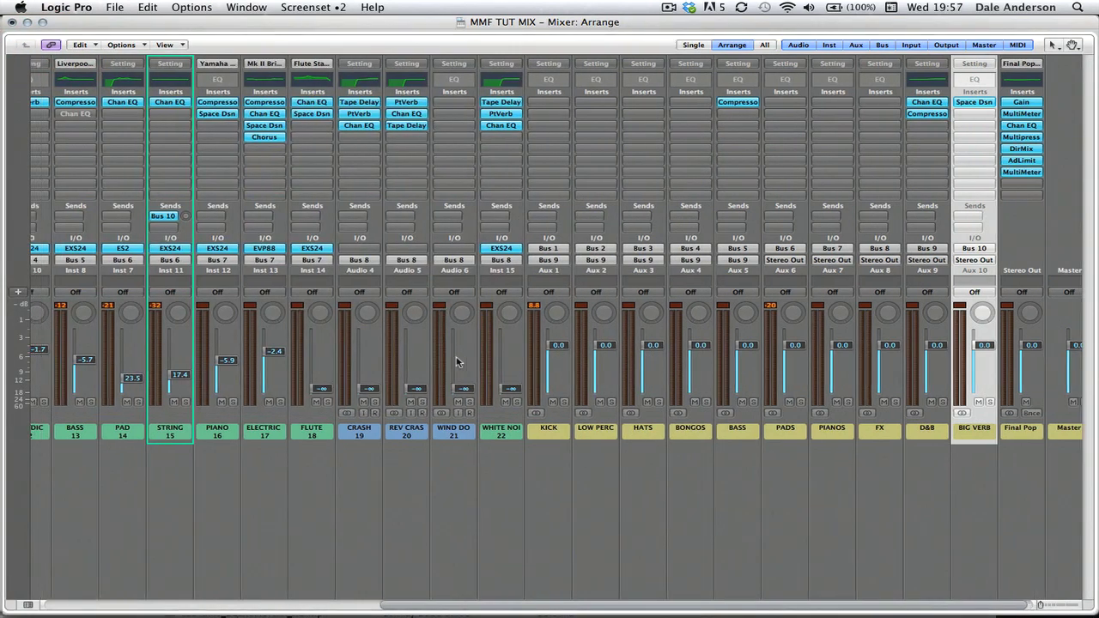
- Solo the String channel, raise its Bus 10 send to about -4.3 dB, and release the solo
{"action": "scroll", "coordinate": [429, 317], "scroll_direction": "left", "scroll_amount": 3}
{"action": "scroll", "coordinate": [423, 298], "scroll_direction": "left", "scroll_amount": 2}
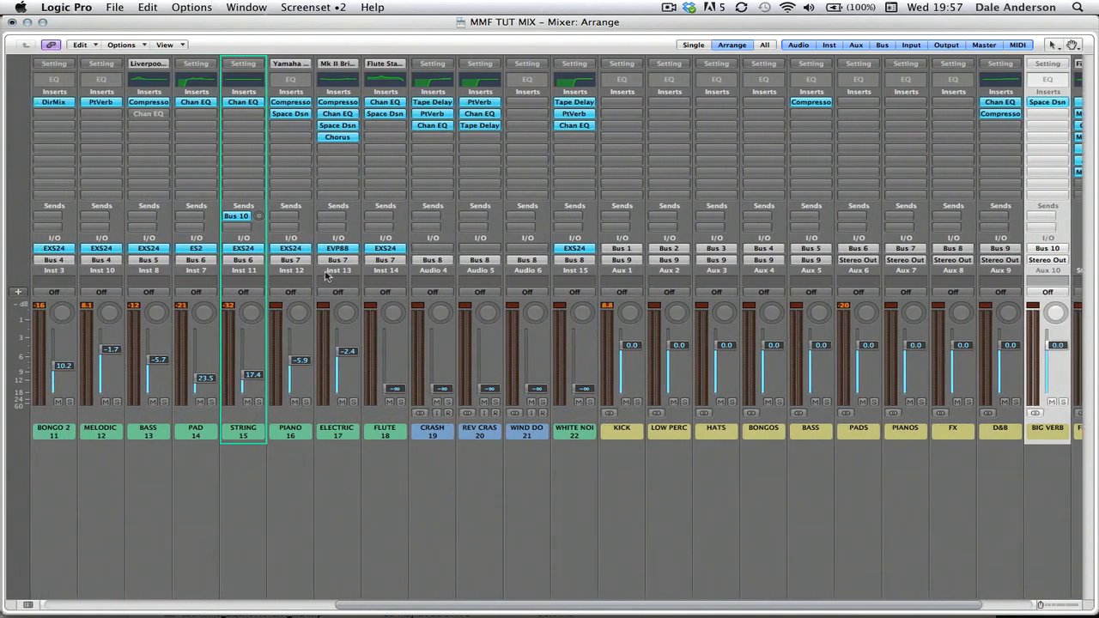
{"action": "scroll", "coordinate": [268, 323], "scroll_direction": "left", "scroll_amount": 4}
{"action": "scroll", "coordinate": [309, 311], "scroll_direction": "left", "scroll_amount": 4}
{"action": "scroll", "coordinate": [383, 357], "scroll_direction": "left", "scroll_amount": 1}
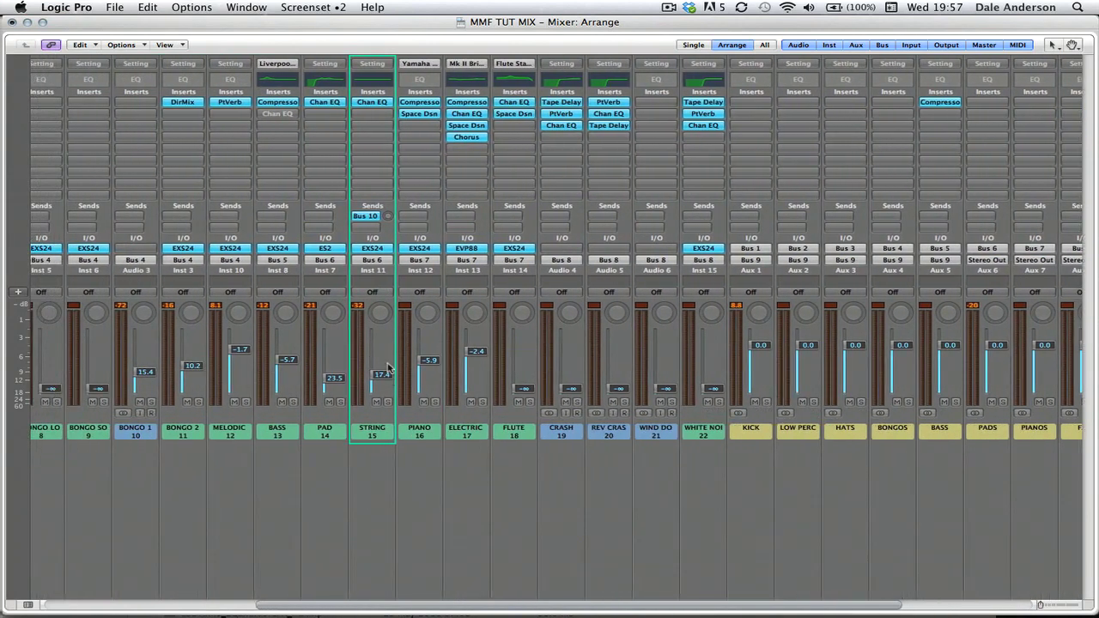
{"action": "left_click", "coordinate": [388, 402]}
{"action": "left_click_drag", "start_coordinate": [461, 54], "coordinate": [456, 32]}
{"action": "left_click_drag", "start_coordinate": [387, 216], "coordinate": [390, 236]}
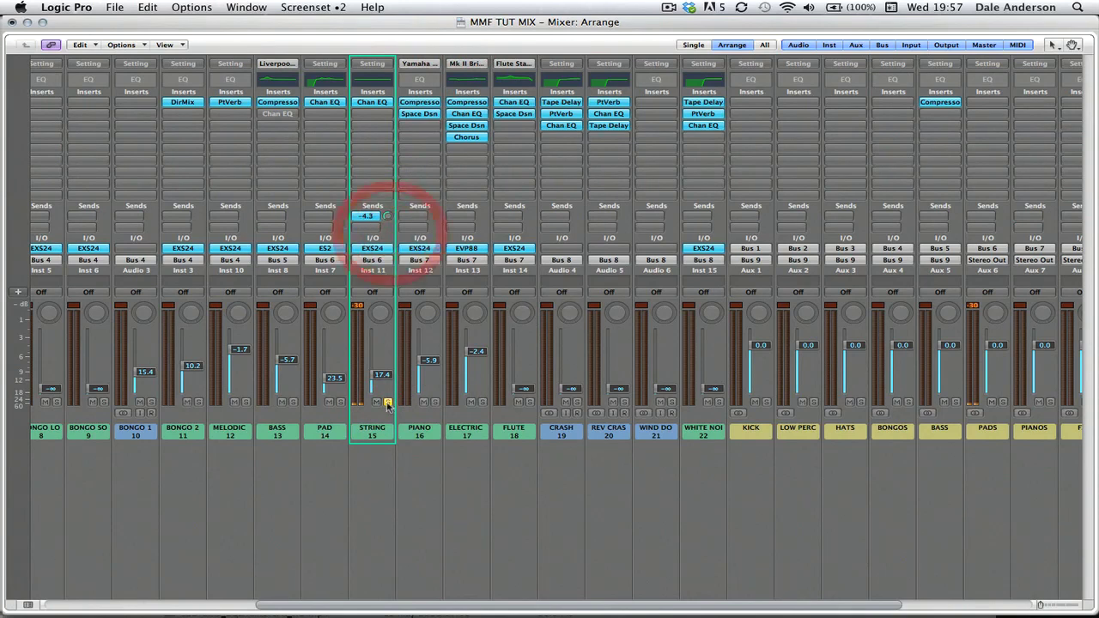
{"action": "left_click", "coordinate": [387, 402]}
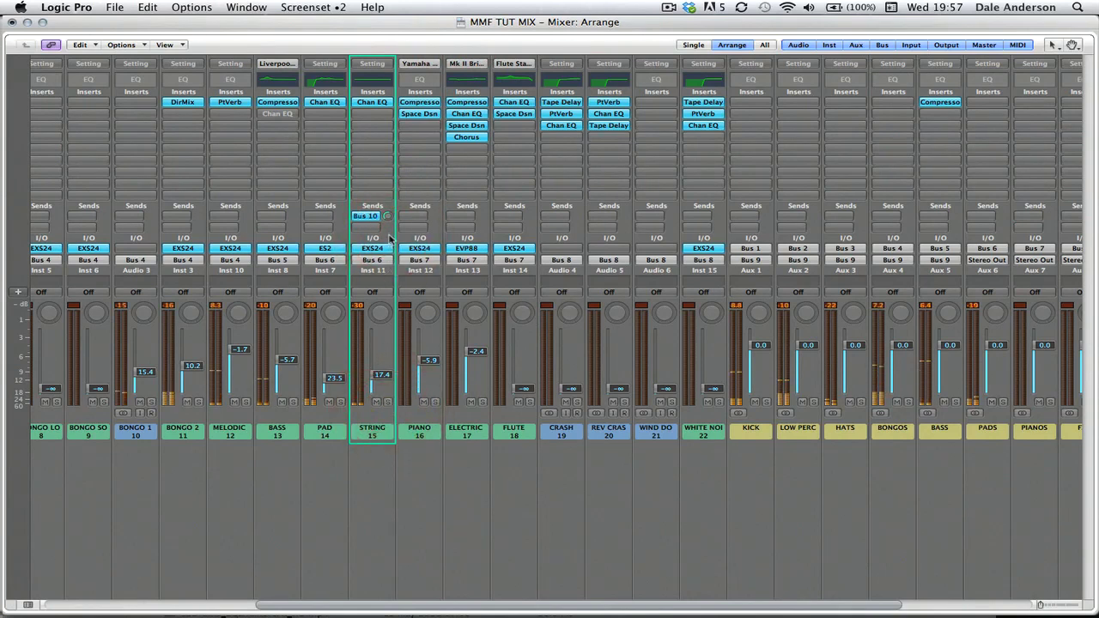
- Fine-tune the String channel's Bus 10 send level to about -2.1 dB against the full mix
{"action": "left_click_drag", "start_coordinate": [387, 215], "coordinate": [394, 177]}
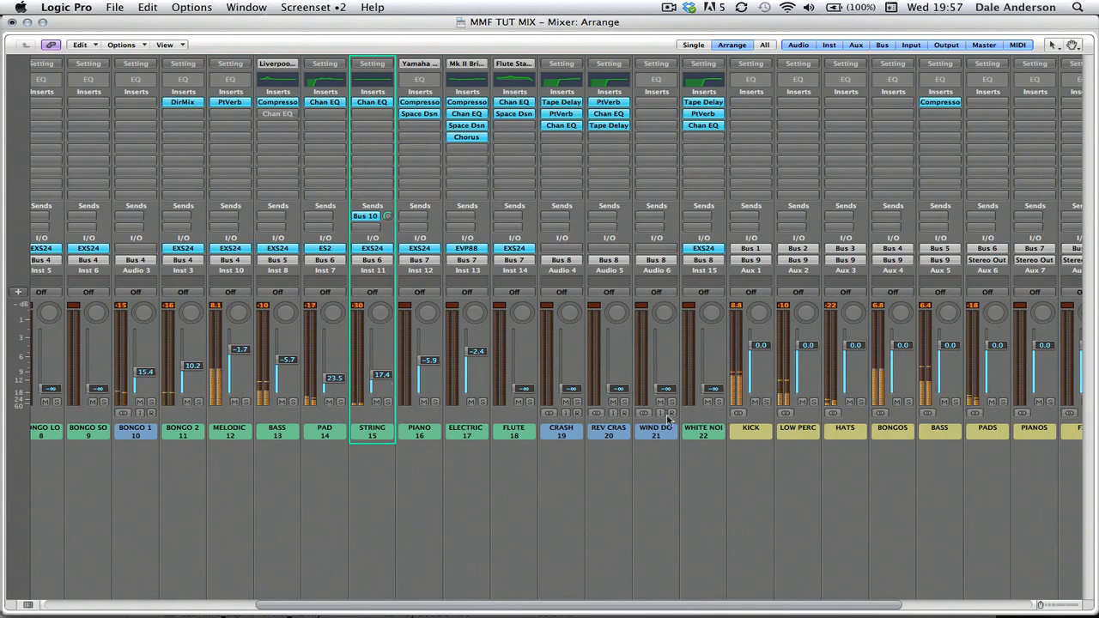
{"action": "scroll", "coordinate": [358, 224], "scroll_direction": "right", "scroll_amount": 2}
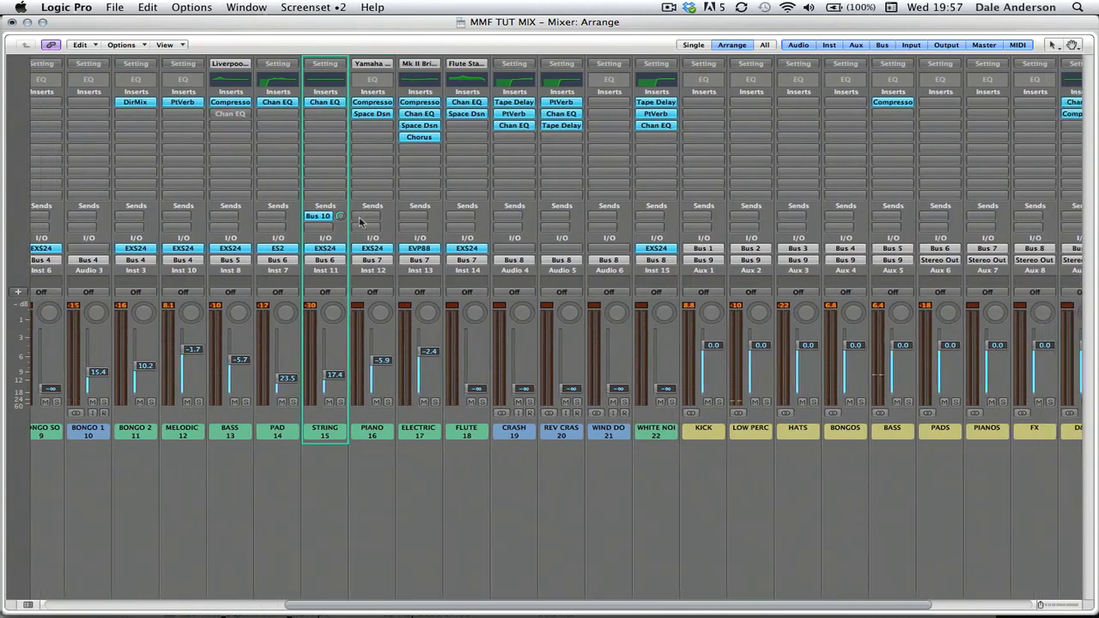
{"action": "left_click_drag", "start_coordinate": [340, 225], "coordinate": [339, 226]}
{"action": "scroll", "coordinate": [441, 495], "scroll_direction": "right", "scroll_amount": 2}
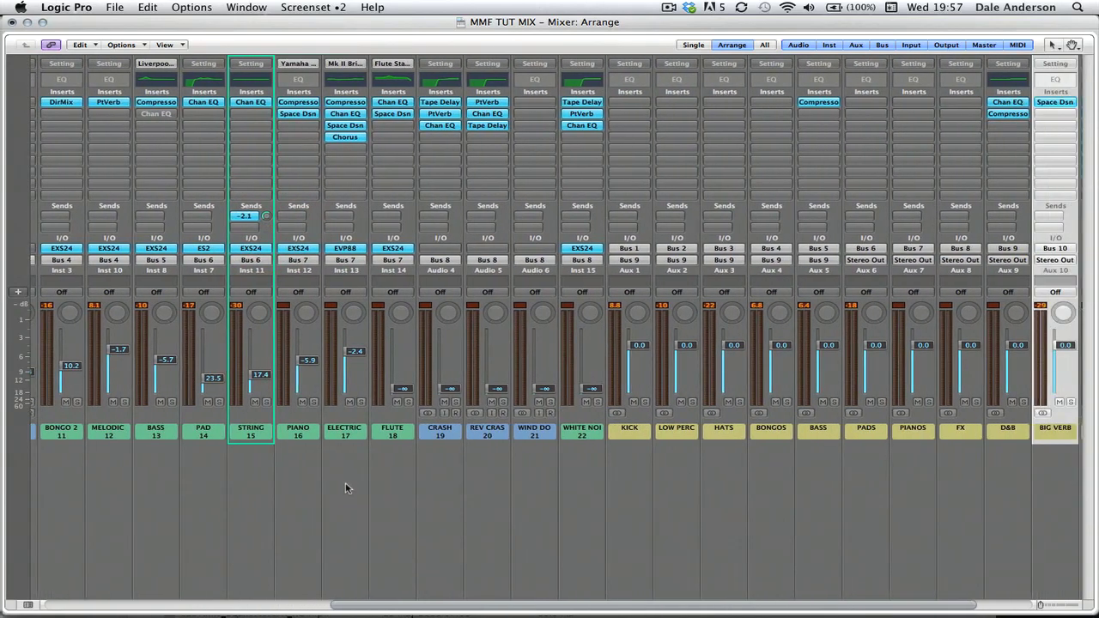
{"action": "scroll", "coordinate": [349, 483], "scroll_direction": "right", "scroll_amount": 2}
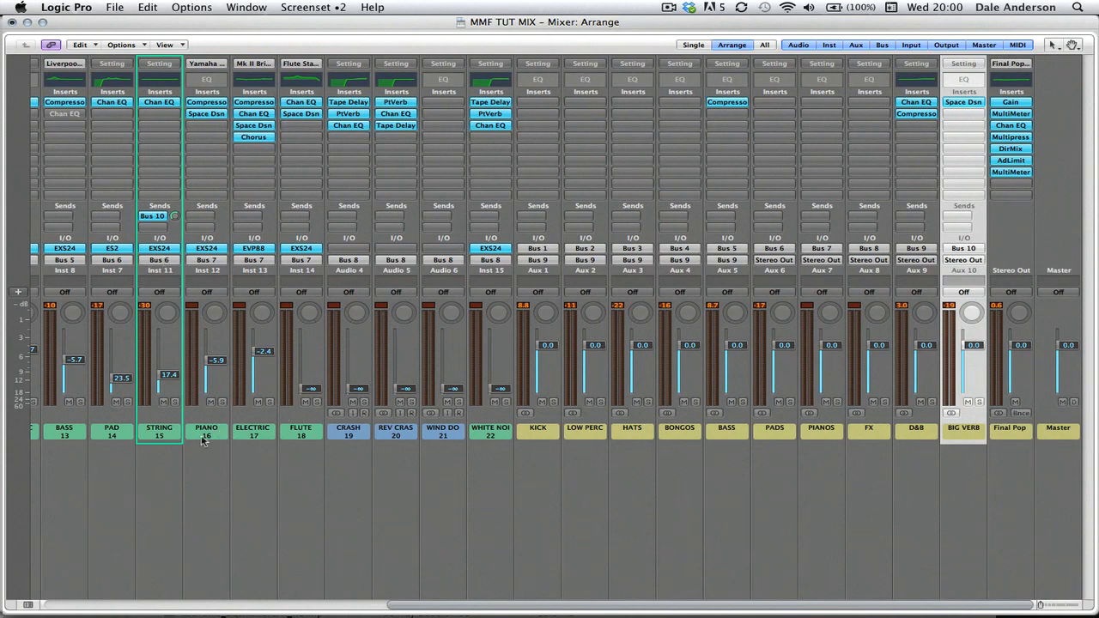
- Mute the String channel and solo the Pad channel
{"action": "scroll", "coordinate": [203, 440], "scroll_direction": "left", "scroll_amount": 3}
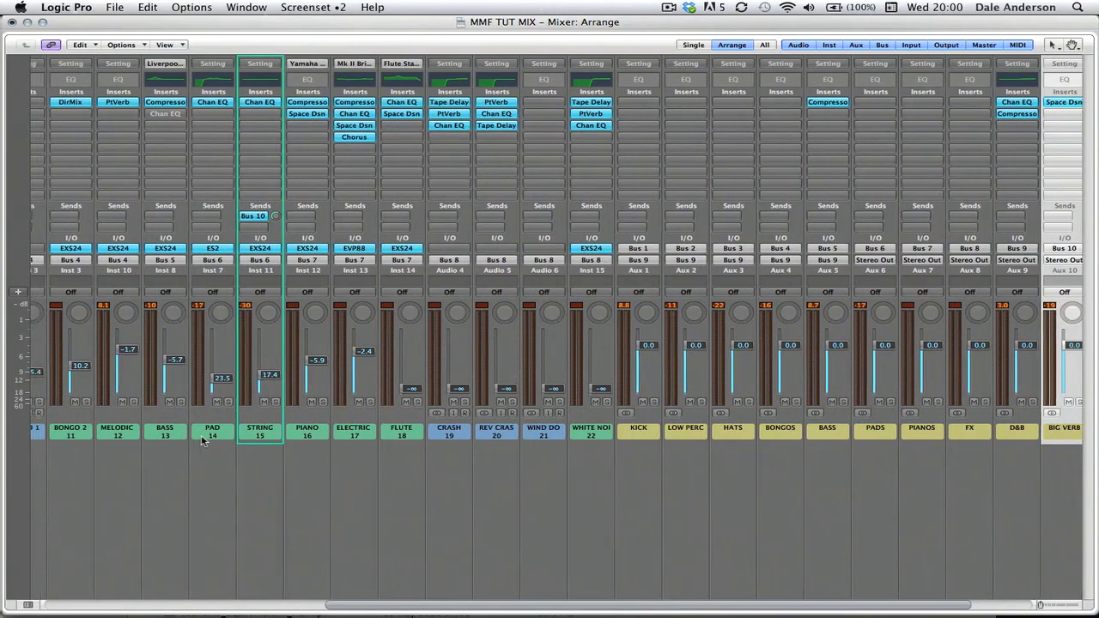
{"action": "scroll", "coordinate": [204, 440], "scroll_direction": "left", "scroll_amount": 3}
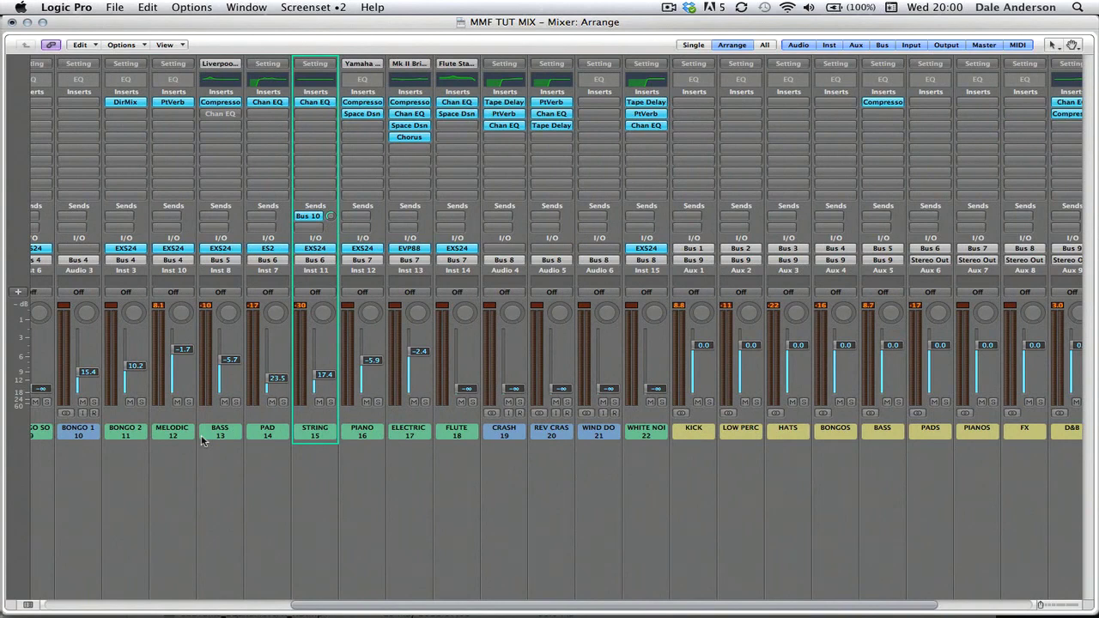
{"action": "left_click", "coordinate": [319, 402]}
{"action": "left_click", "coordinate": [283, 402]}
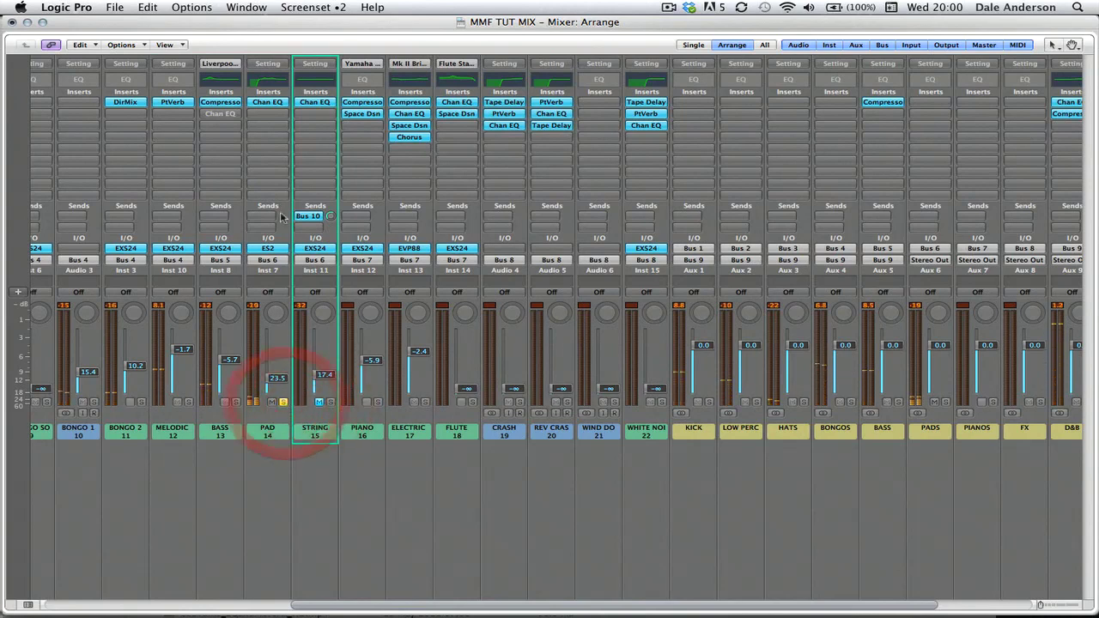
- Add a Bus 10 (BIG VERB) send to the Pad channel, raise its level, and release the Pad solo
{"action": "left_click", "coordinate": [268, 217]}
{"action": "mouse_move", "coordinate": [275, 228]}
{"action": "left_click", "coordinate": [368, 322]}
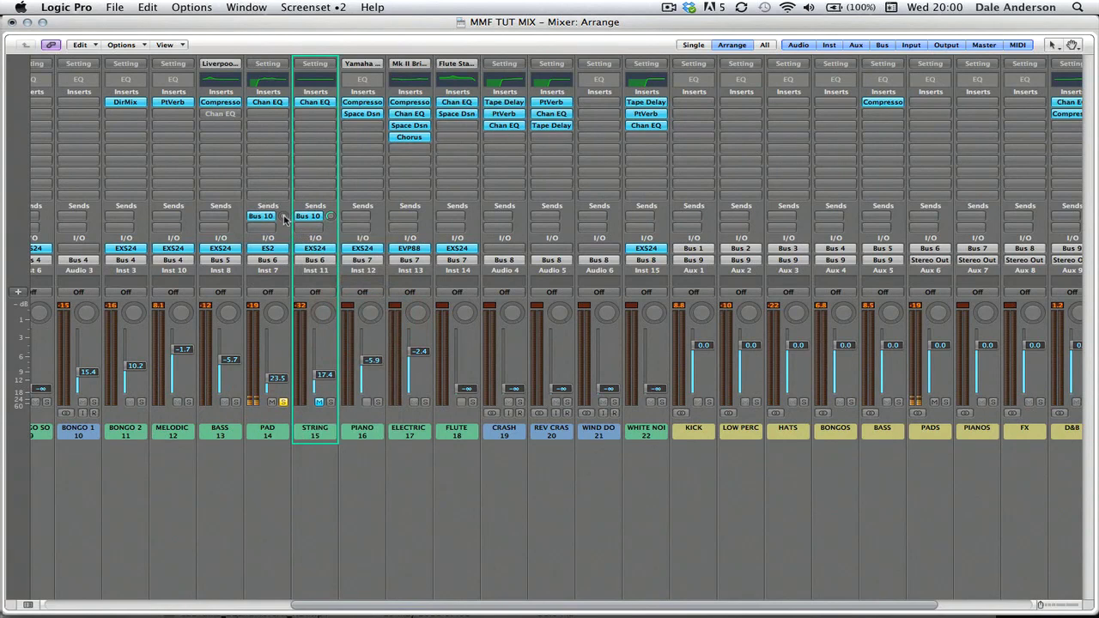
{"action": "left_click_drag", "start_coordinate": [294, 165], "coordinate": [355, 11]}
{"action": "left_click", "coordinate": [284, 401]}
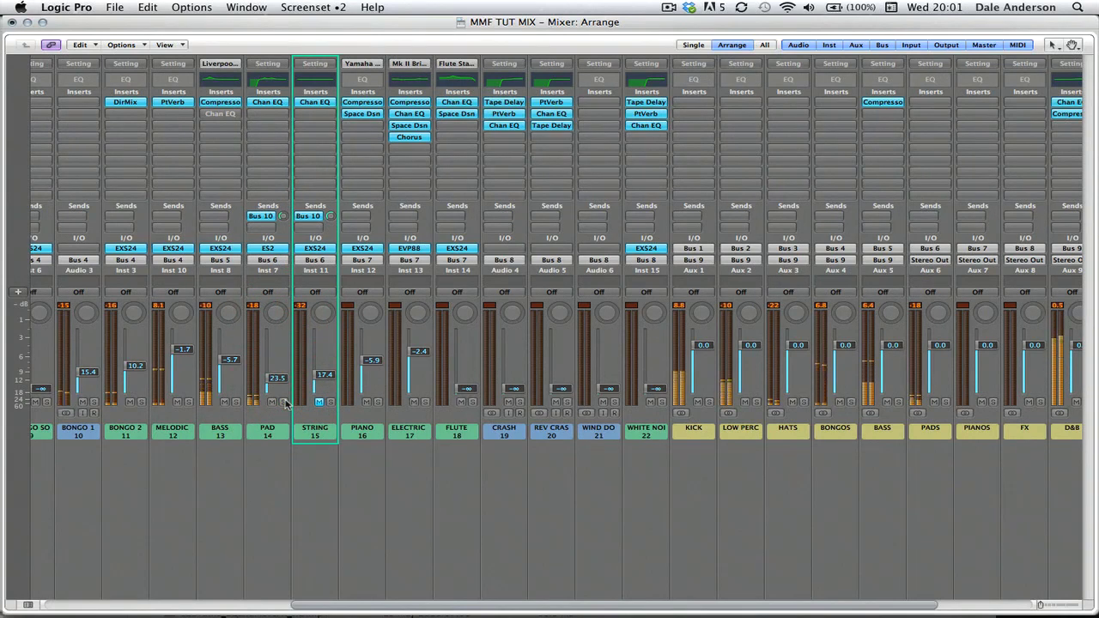
- Shift the cycle region forward along the arrangement timeline to loop the section with the piano parts
{"action": "left_click", "coordinate": [377, 401]}
{"action": "left_click", "coordinate": [377, 402]}
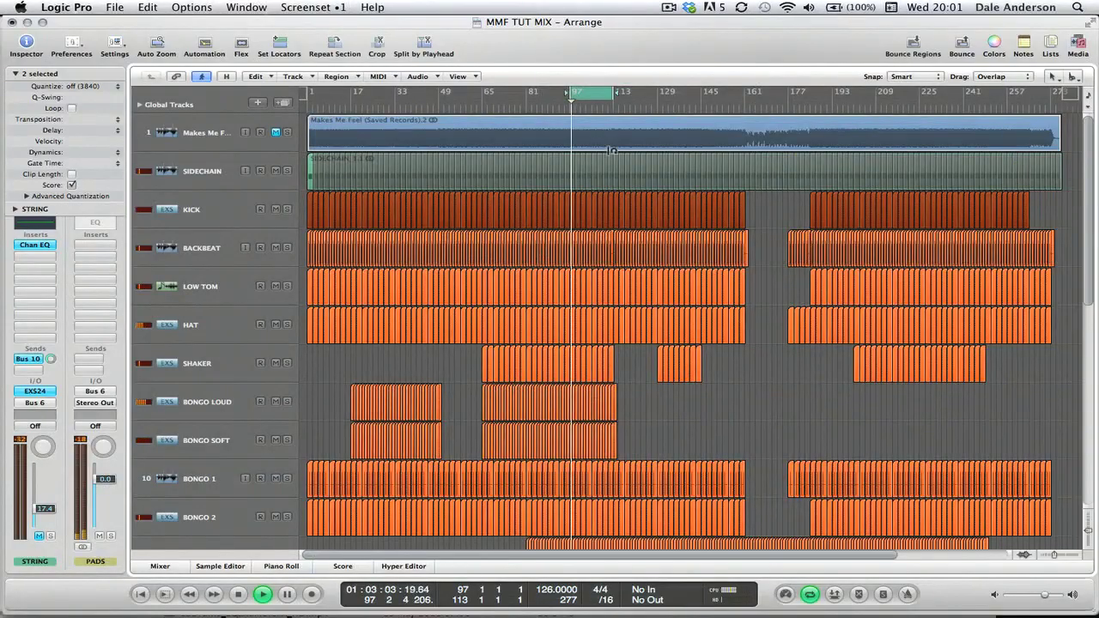
{"action": "left_click_drag", "start_coordinate": [599, 93], "coordinate": [635, 94]}
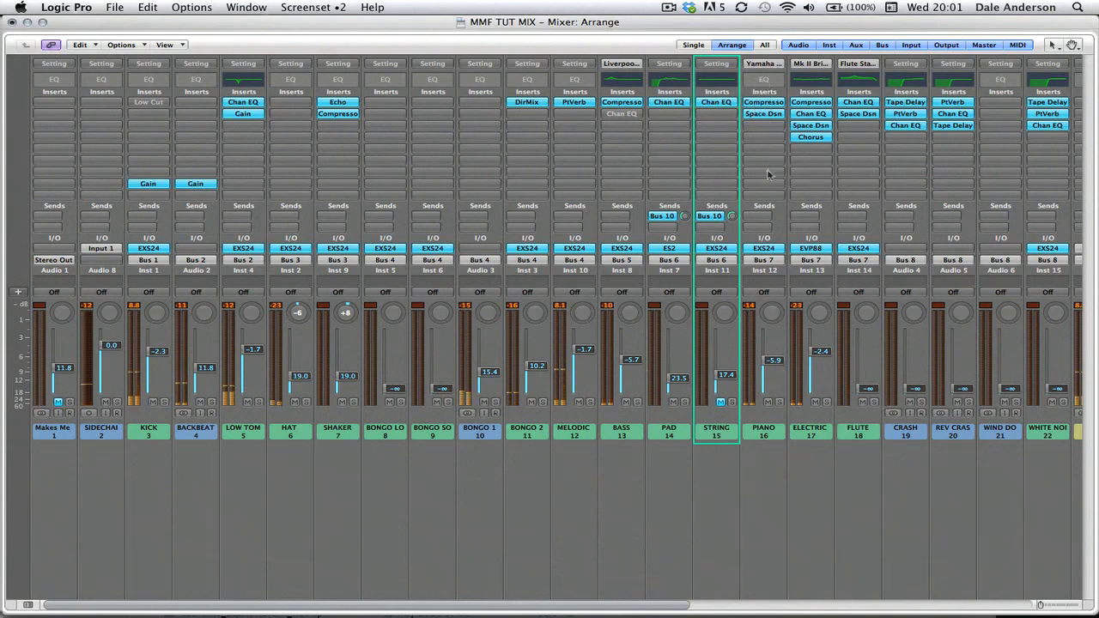
- Raise the filter cutoff slightly in the Piano channel's EXS24 sampler and close its window
{"action": "left_click", "coordinate": [764, 248]}
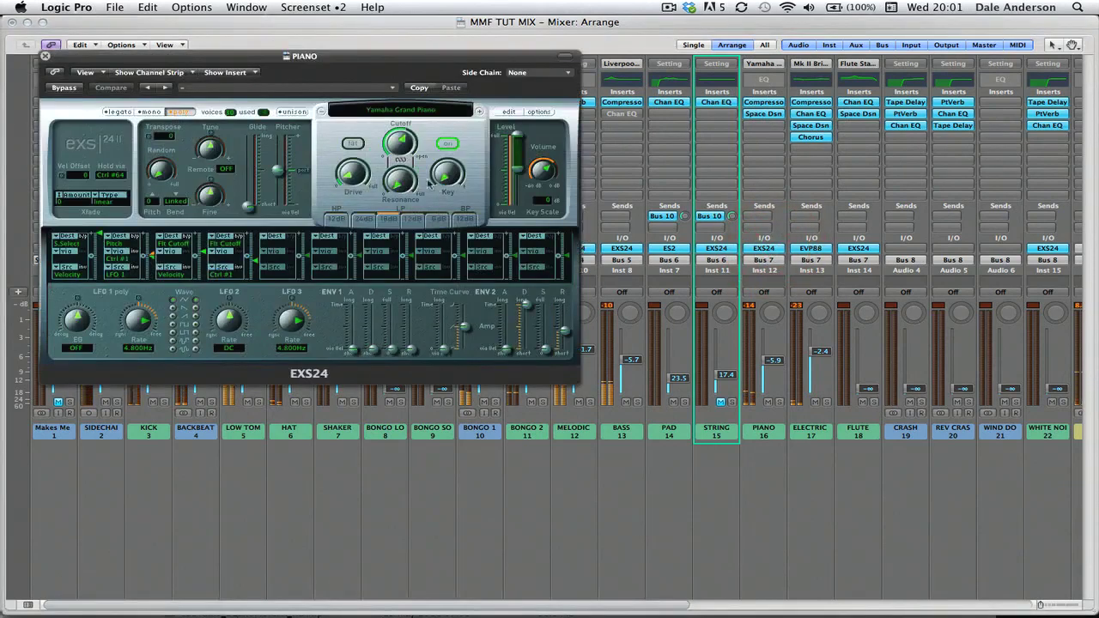
{"action": "left_click_drag", "start_coordinate": [397, 148], "coordinate": [399, 143]}
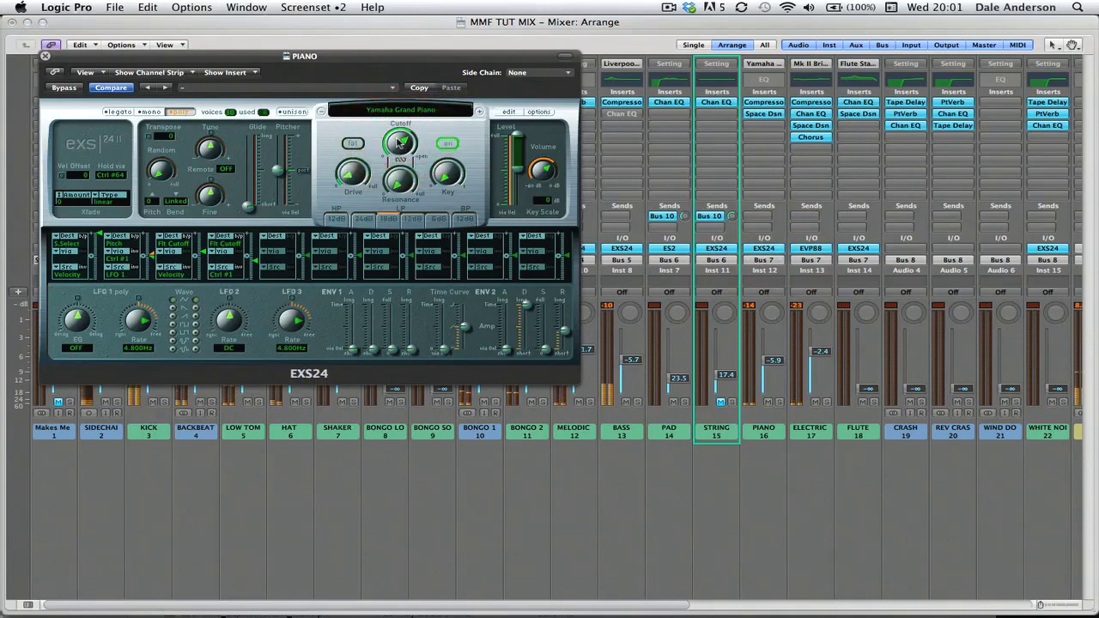
{"action": "left_click", "coordinate": [45, 56]}
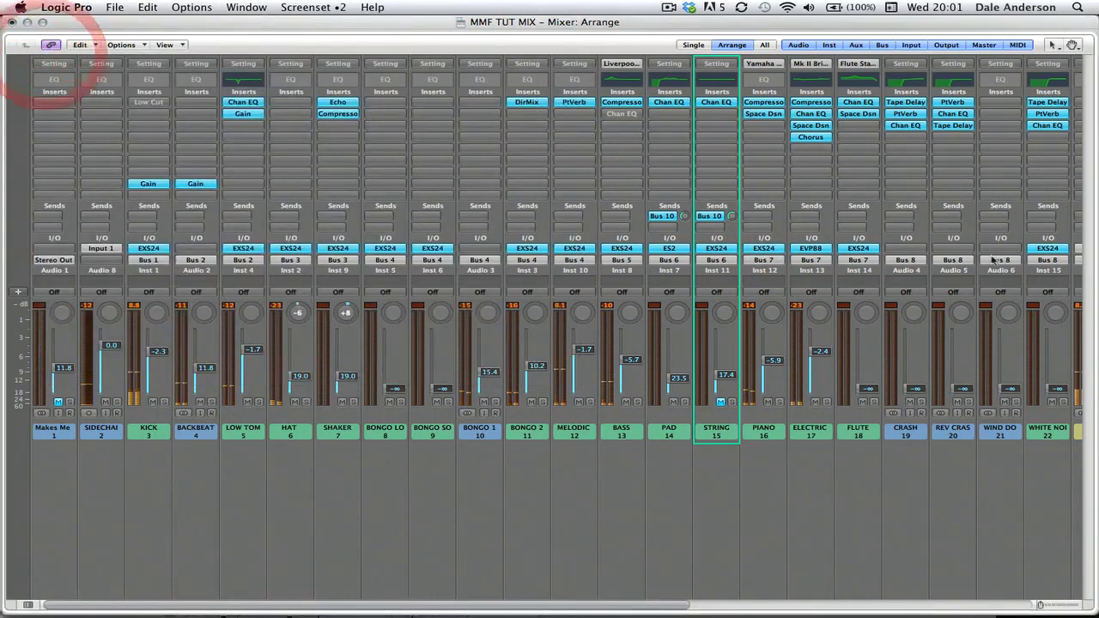
- Add a Bus 10 (BIG VERB) send to the Piano channel and set its level to about -7.6 dB
{"action": "left_click", "coordinate": [763, 216]}
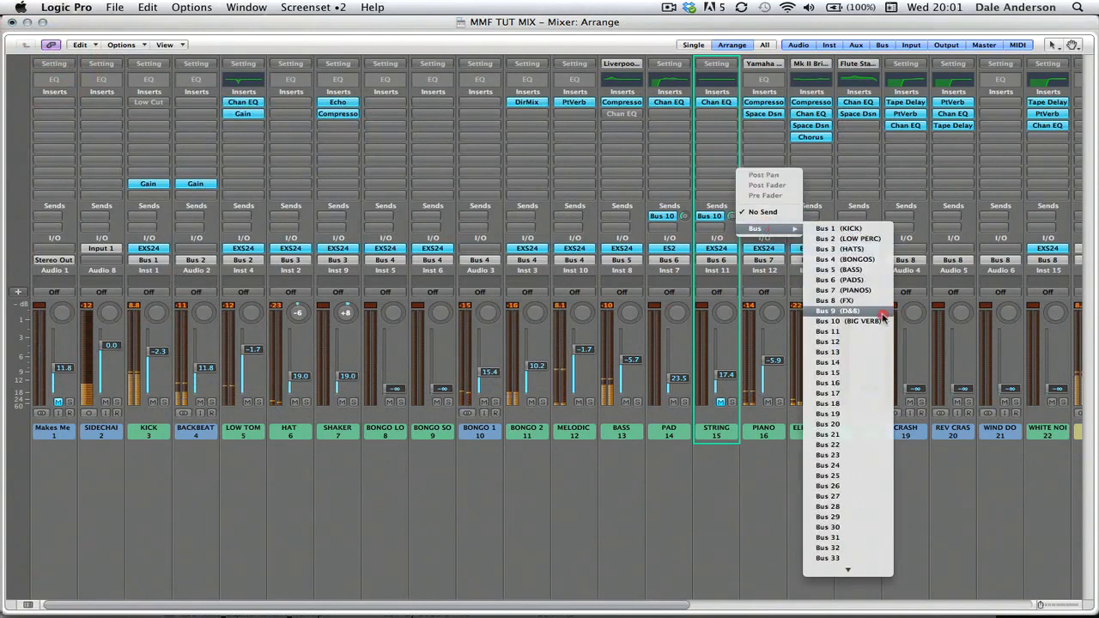
{"action": "left_click", "coordinate": [884, 321]}
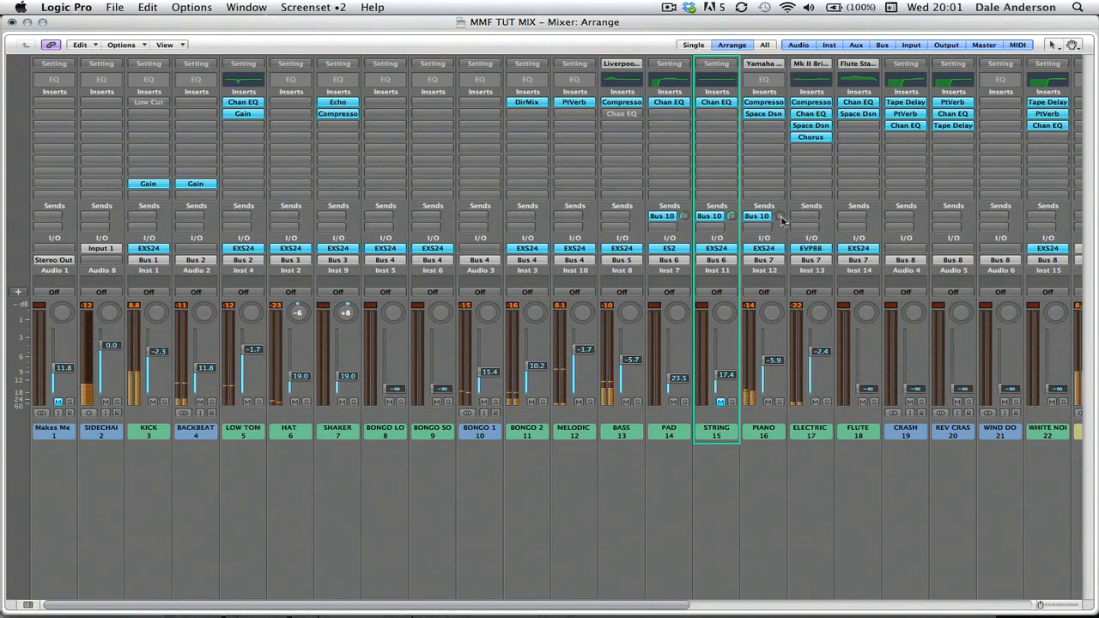
{"action": "left_click", "coordinate": [780, 217]}
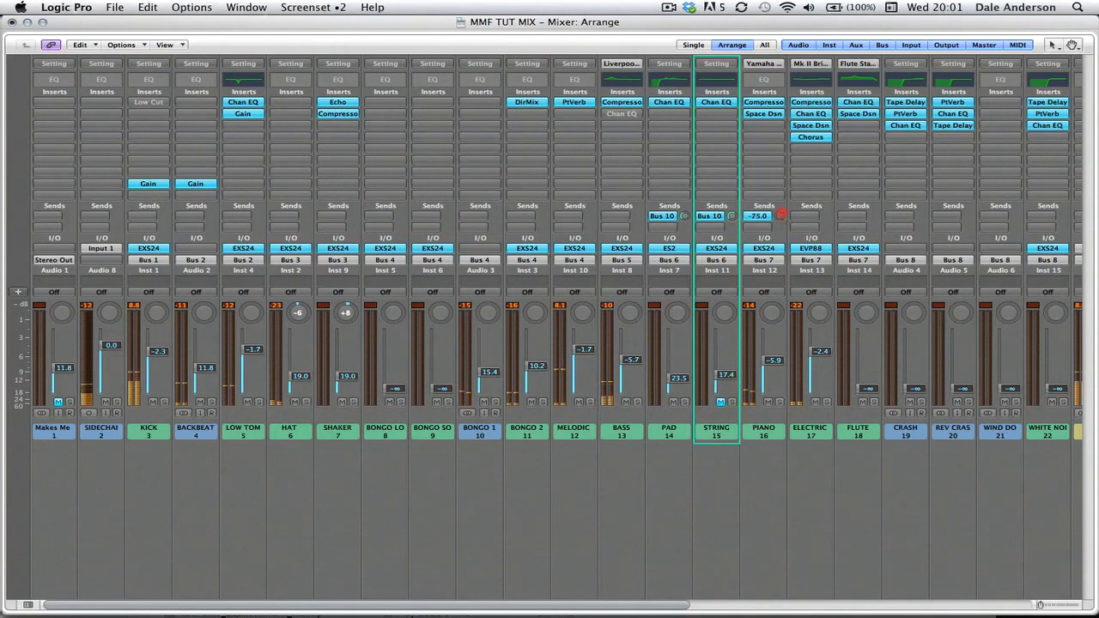
{"action": "mouse_move", "coordinate": [784, 207]}
{"action": "left_mouse_down"}
{"action": "mouse_move", "coordinate": [822, 4]}
{"action": "mouse_move", "coordinate": [822, 66]}
{"action": "mouse_move", "coordinate": [781, 227]}
{"action": "left_mouse_up"}
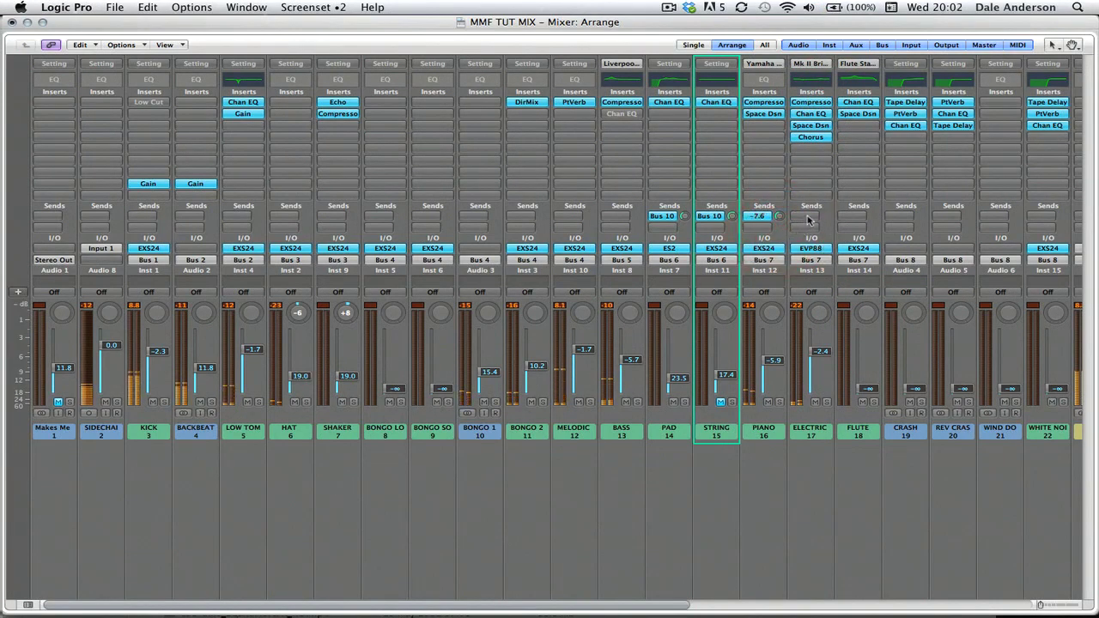
- Add a Bus 10 (BIG VERB) send to the Electric channel and adjust its send level
{"action": "left_click", "coordinate": [806, 220]}
{"action": "mouse_move", "coordinate": [815, 228]}
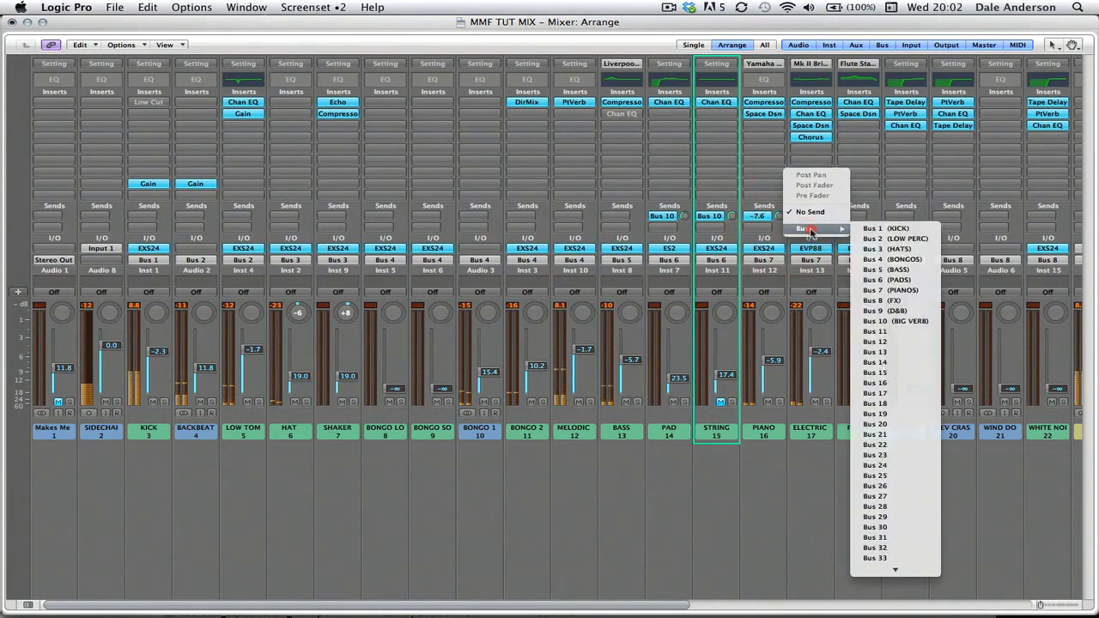
{"action": "left_click", "coordinate": [913, 321]}
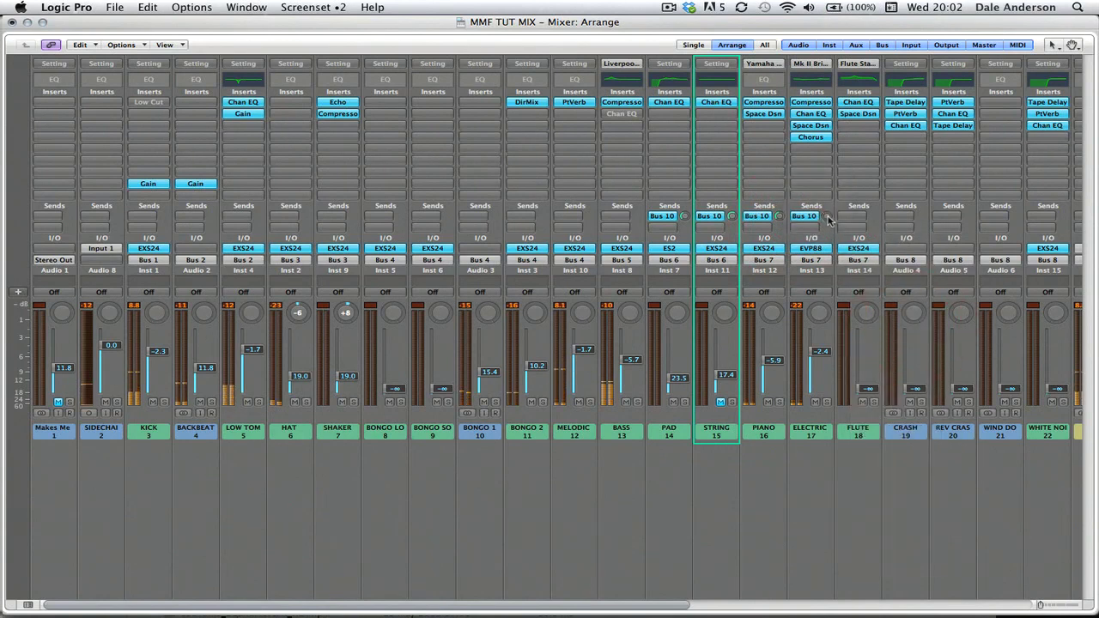
{"action": "left_click_drag", "start_coordinate": [827, 215], "coordinate": [827, 225]}
{"action": "left_click_drag", "start_coordinate": [863, 79], "coordinate": [927, 12]}
{"action": "left_click_drag", "start_coordinate": [830, 198], "coordinate": [830, 250]}
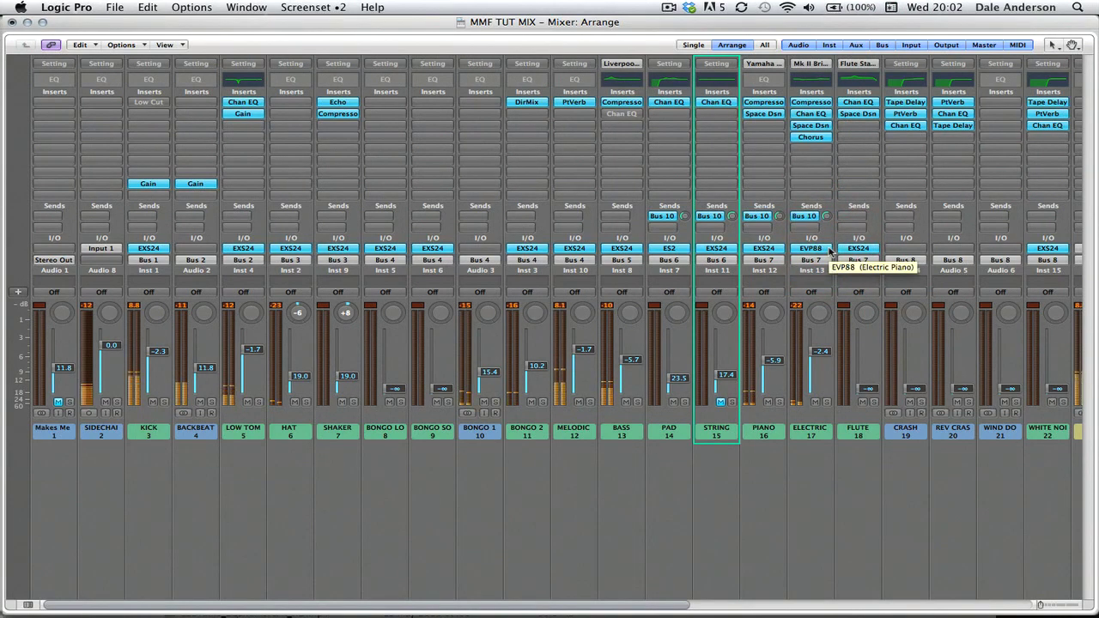
- Solo the D&B bus channel and add a send from it to Bus 11
{"action": "scroll", "coordinate": [830, 249], "scroll_direction": "right", "scroll_amount": 10}
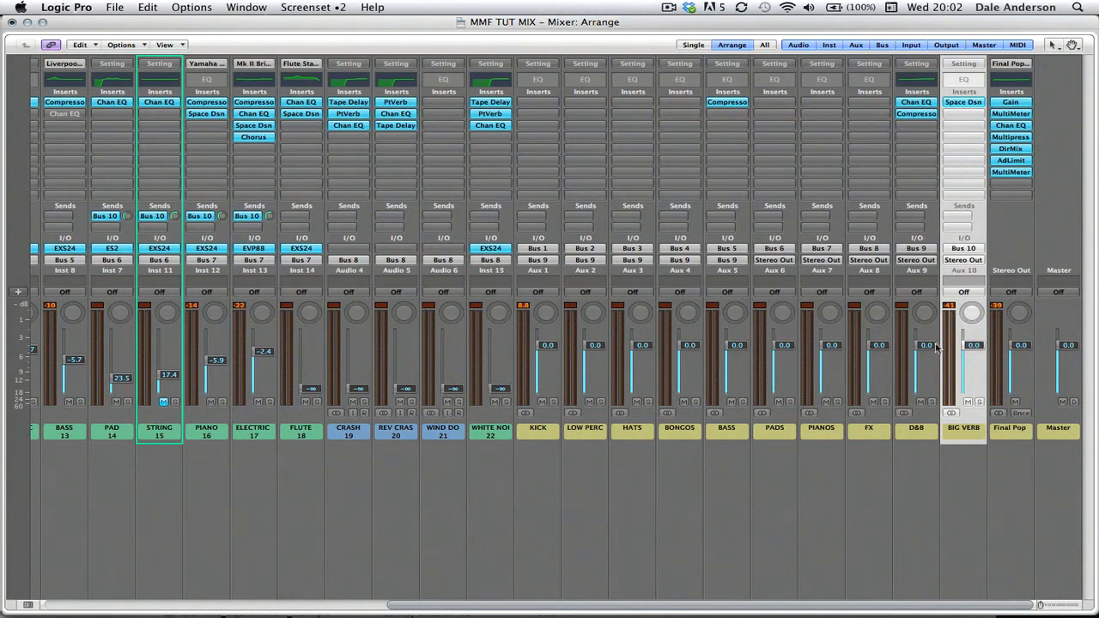
{"action": "left_click", "coordinate": [932, 404]}
{"action": "left_click_drag", "start_coordinate": [914, 220], "coordinate": [1002, 338]}
- Rename Aux 11 as SM VERB and insert the Space Designer reverb on it
{"action": "double_click", "coordinate": [1011, 430]}
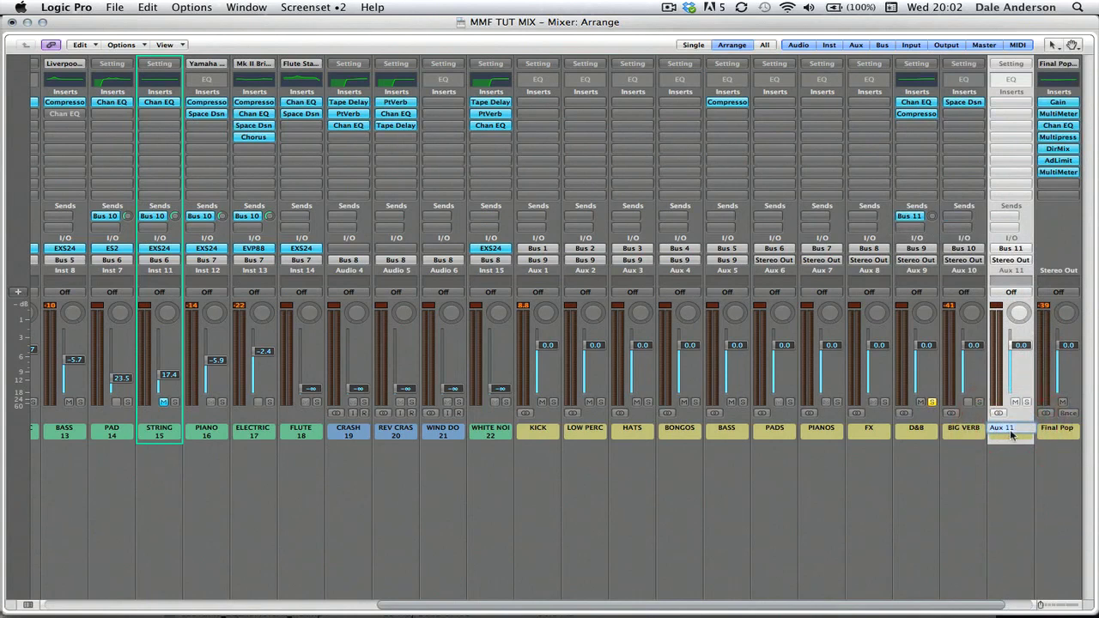
{"action": "key", "text": "Return"}
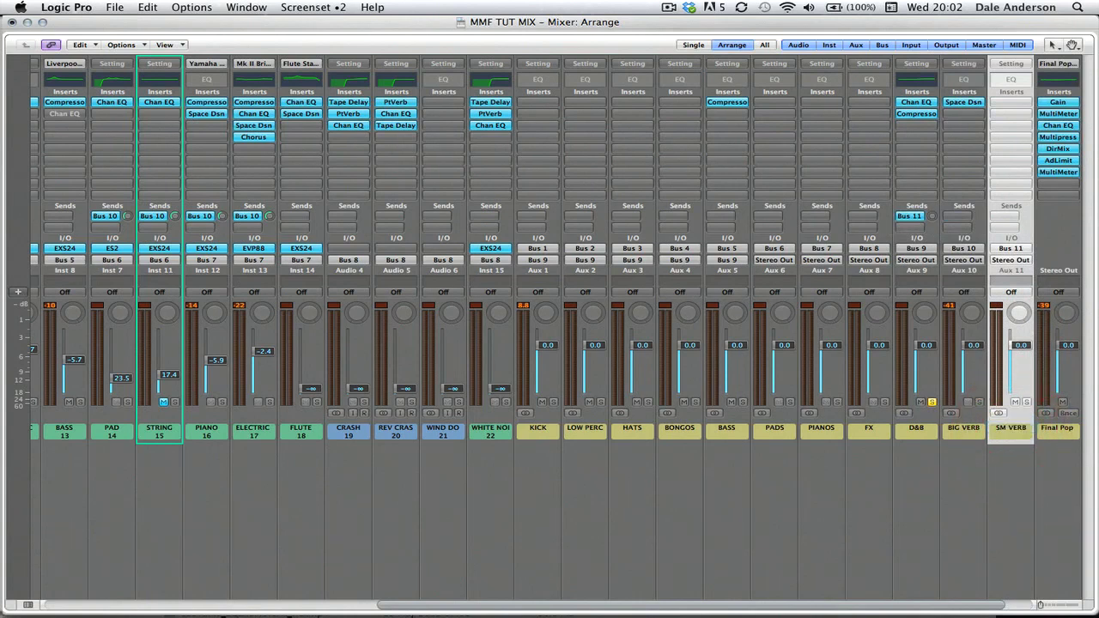
{"action": "left_click", "coordinate": [1010, 102]}
{"action": "mouse_move", "coordinate": [1004, 217]}
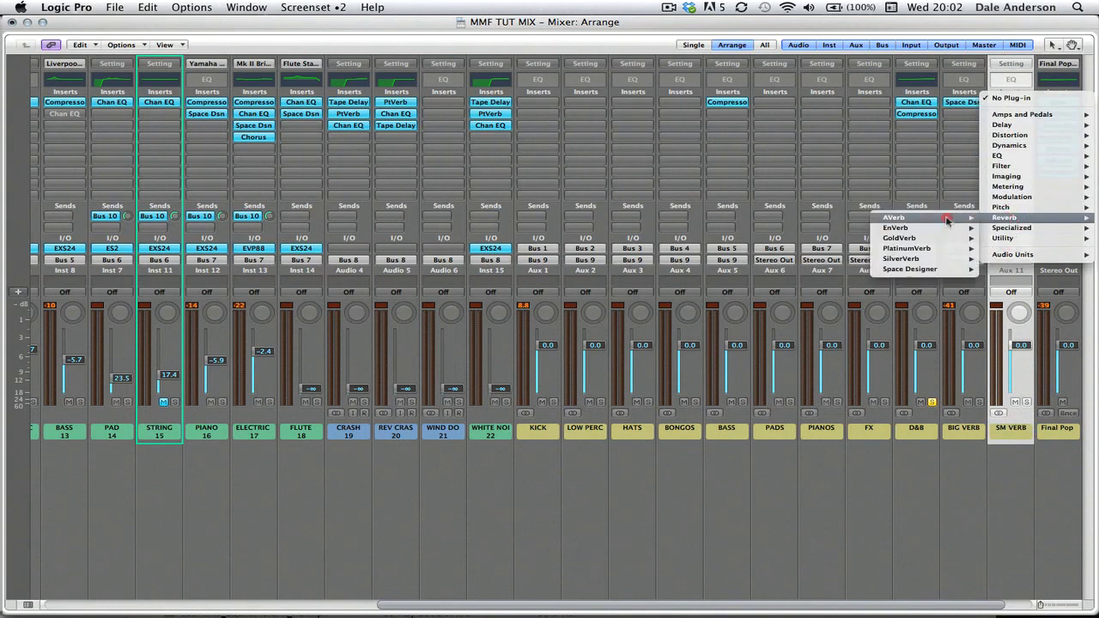
{"action": "mouse_move", "coordinate": [910, 269]}
{"action": "left_click", "coordinate": [844, 274]}
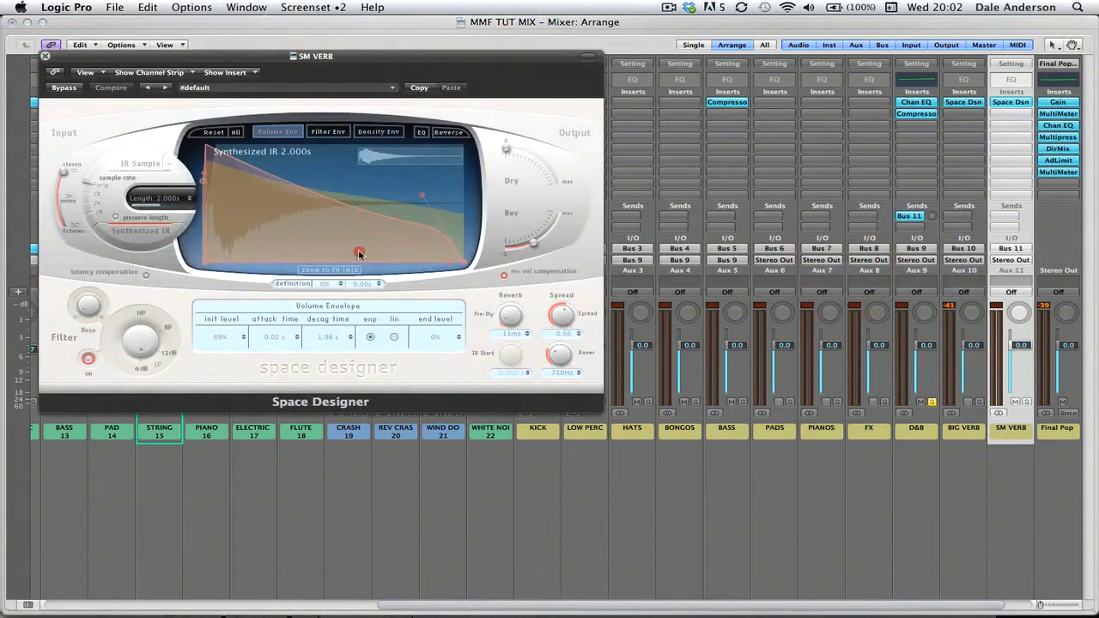
- Load the small room preset 0.2s Small Wet Room in SM VERB's Space Designer and close the plug-in window
{"action": "left_click", "coordinate": [361, 87]}
{"action": "mouse_move", "coordinate": [388, 259]}
{"action": "mouse_move", "coordinate": [512, 259]}
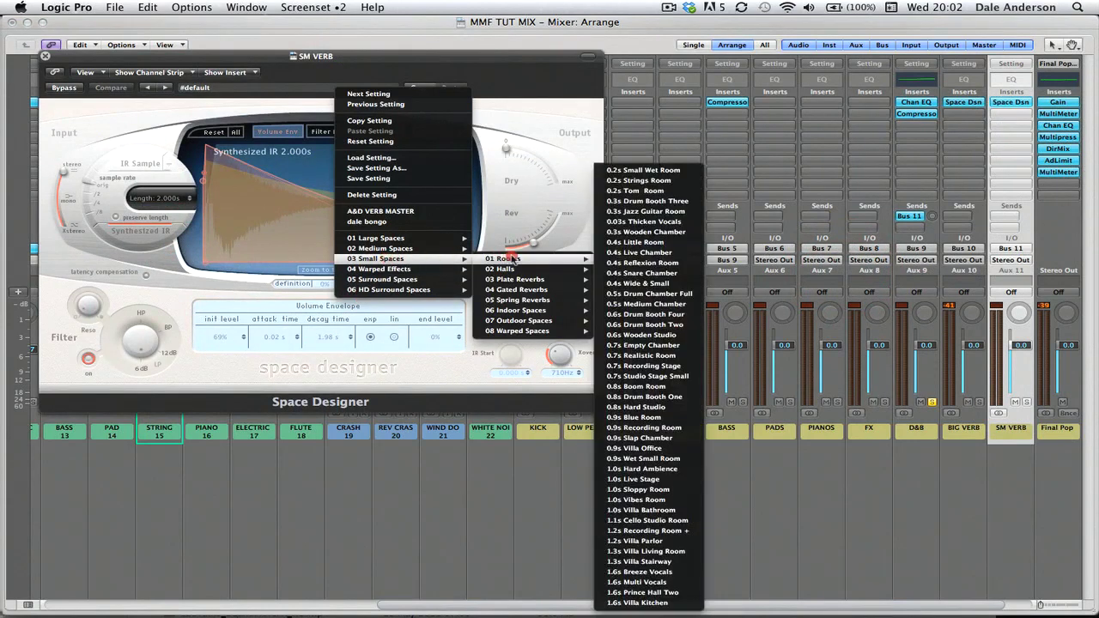
{"action": "left_click", "coordinate": [657, 170]}
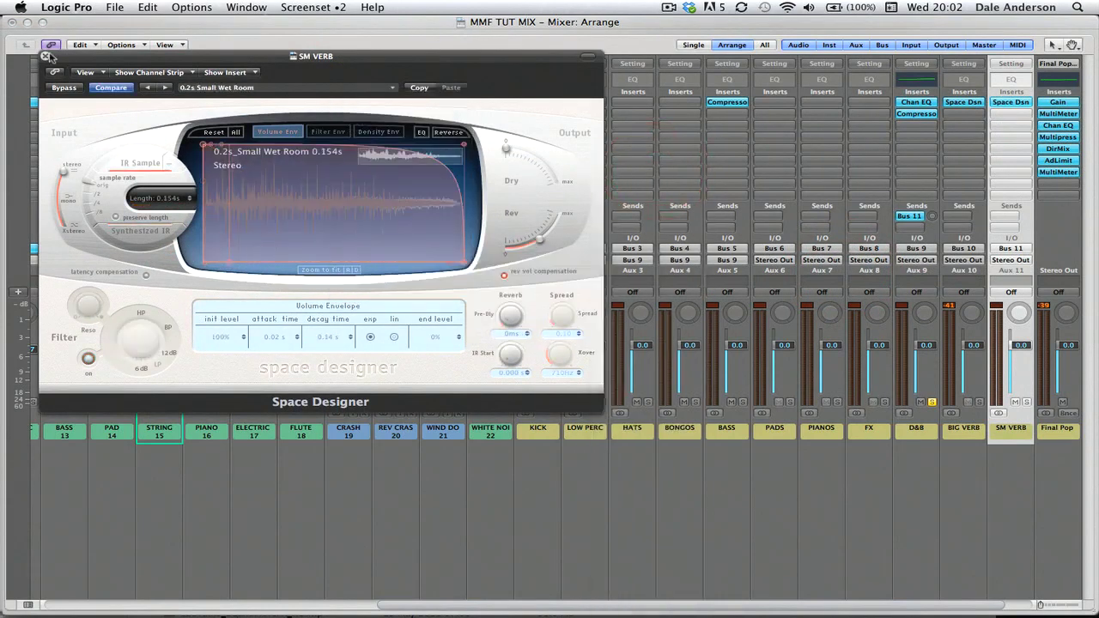
{"action": "left_click", "coordinate": [46, 56]}
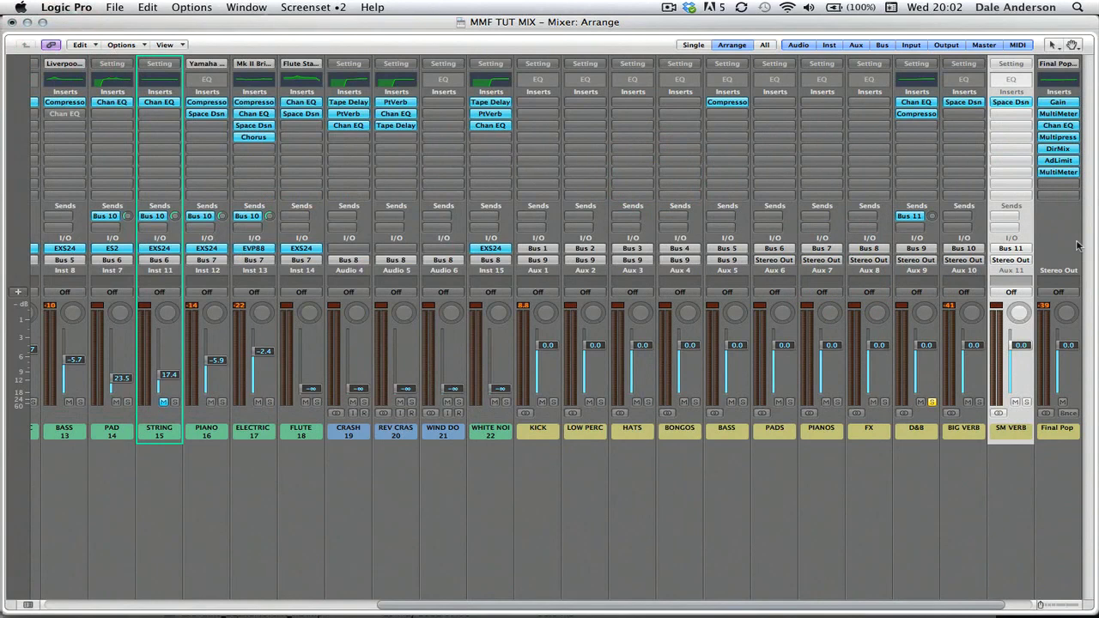
- Play the soloed drum-and-bass mix and mute the Melodic channel
{"action": "key", "text": "space"}
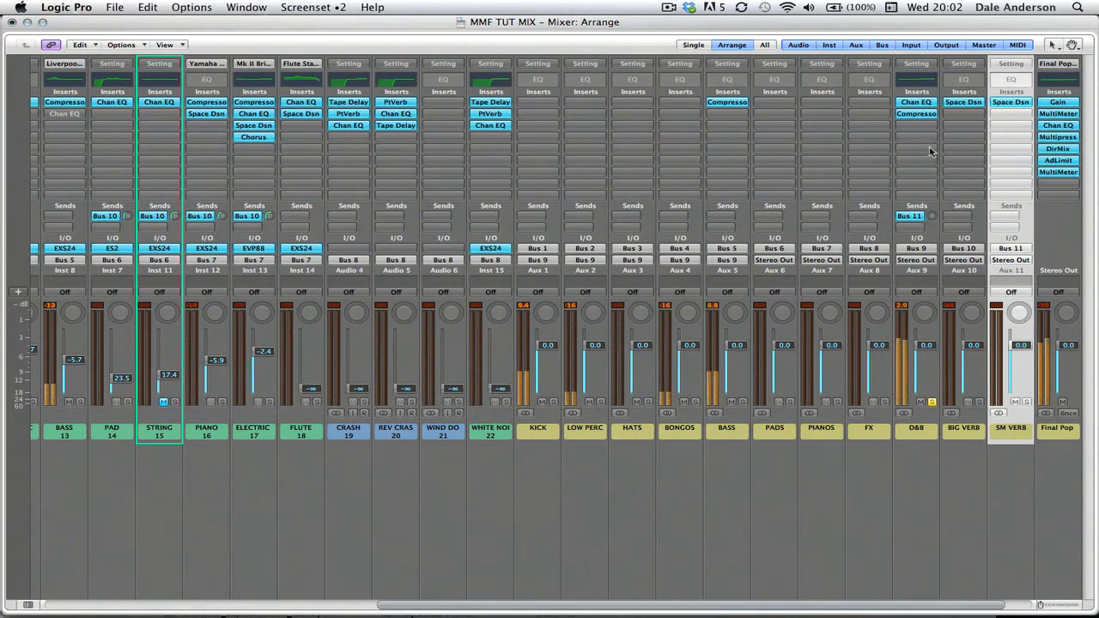
{"action": "left_click", "coordinate": [932, 216]}
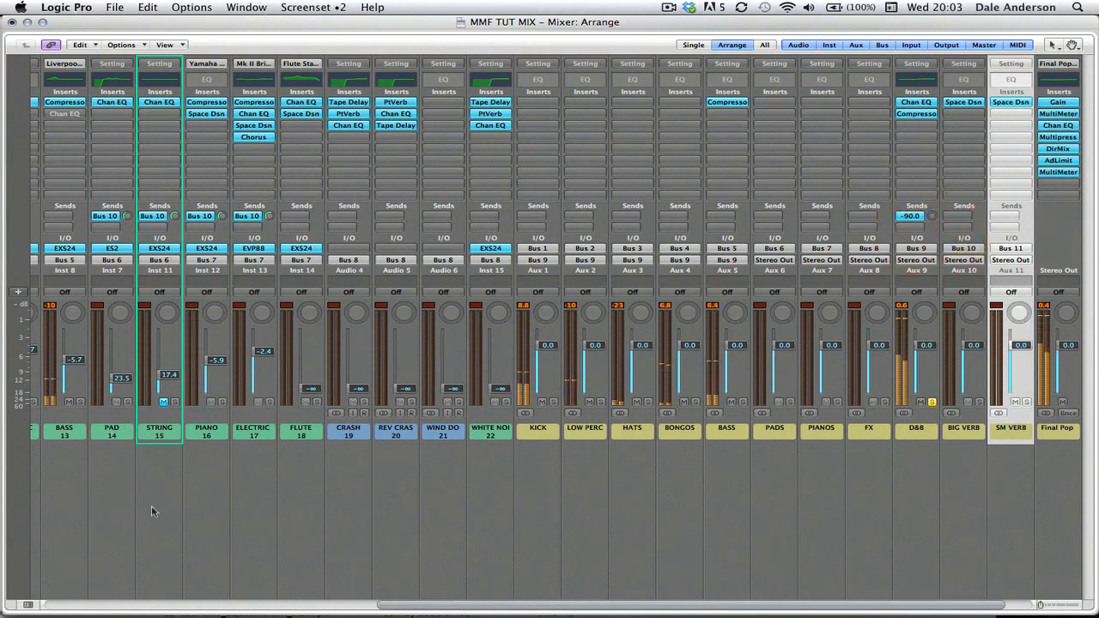
{"action": "scroll", "coordinate": [177, 487], "scroll_direction": "left", "scroll_amount": 3}
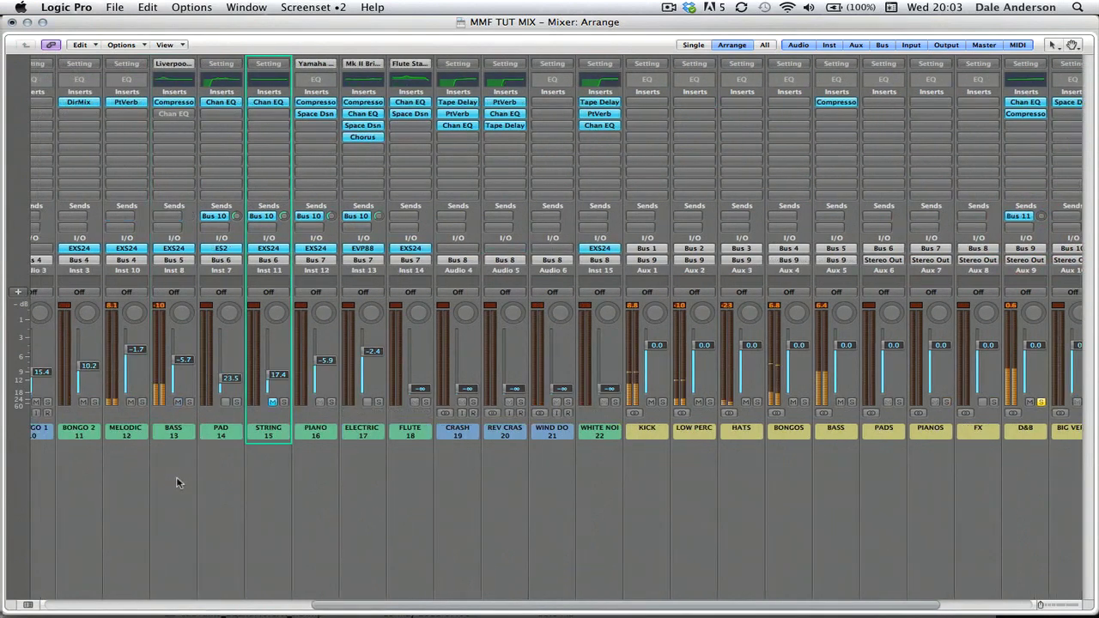
{"action": "left_click", "coordinate": [131, 402]}
{"action": "scroll", "coordinate": [855, 490], "scroll_direction": "right", "scroll_amount": 4}
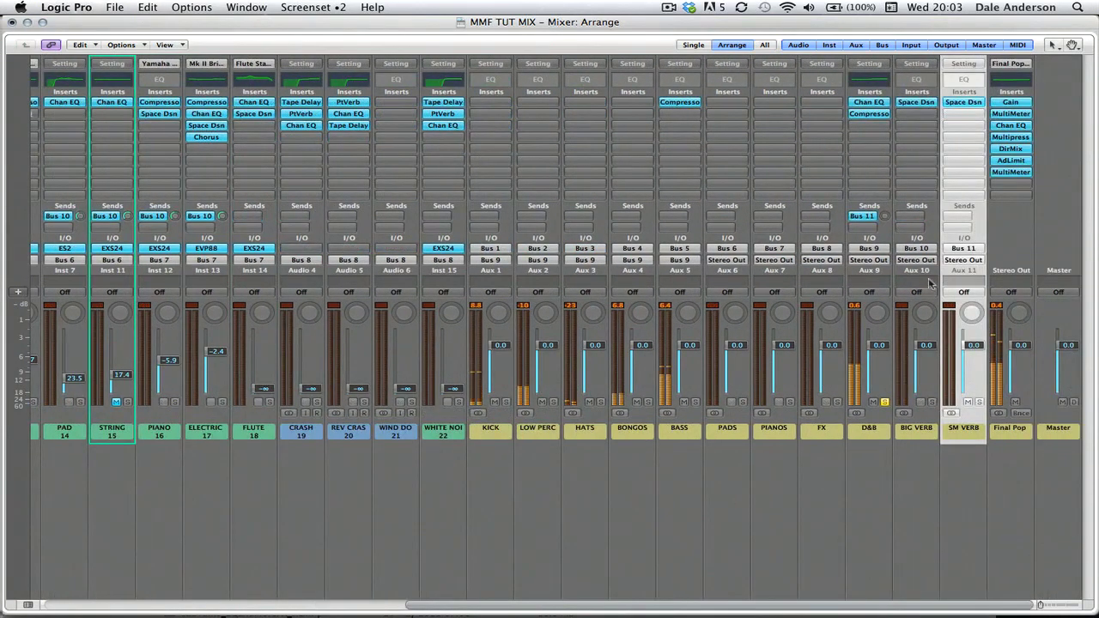
- Adjust the D&B bus's Bus 11 send to a low level, muting and unmuting SM VERB to compare
{"action": "left_click_drag", "start_coordinate": [885, 216], "coordinate": [903, 179]}
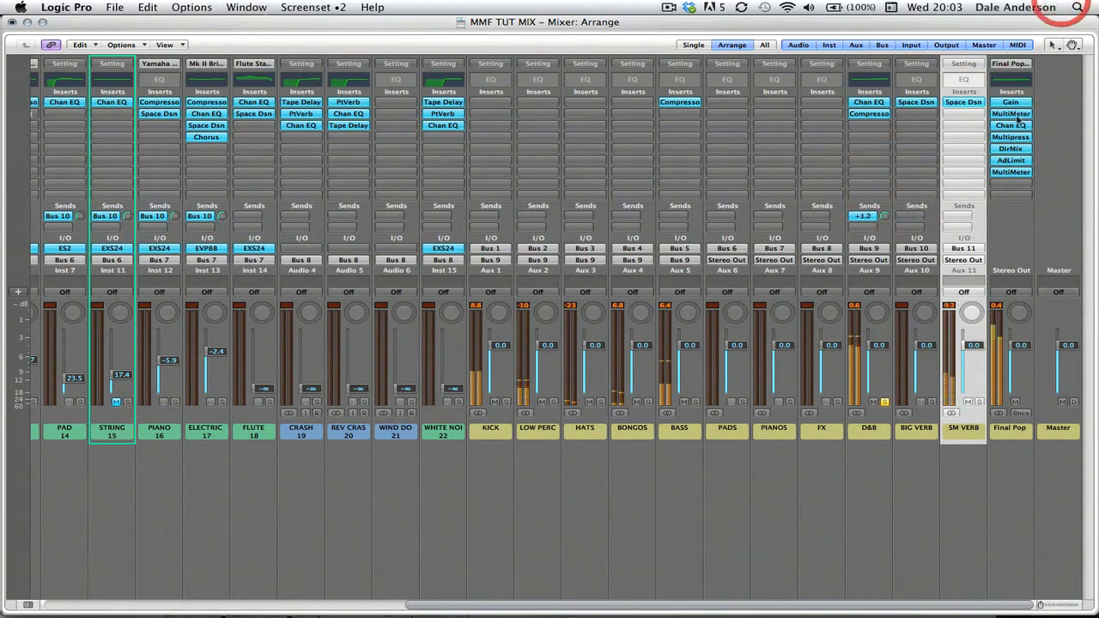
{"action": "left_click_drag", "start_coordinate": [885, 219], "coordinate": [880, 259]}
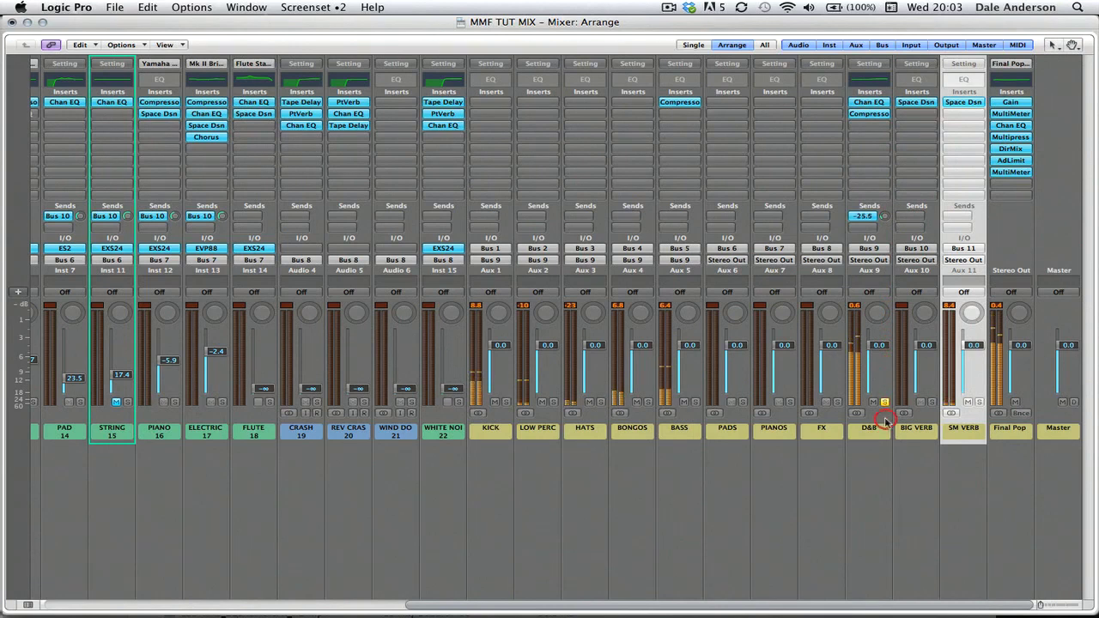
{"action": "left_click", "coordinate": [967, 401]}
{"action": "left_click", "coordinate": [967, 401]}
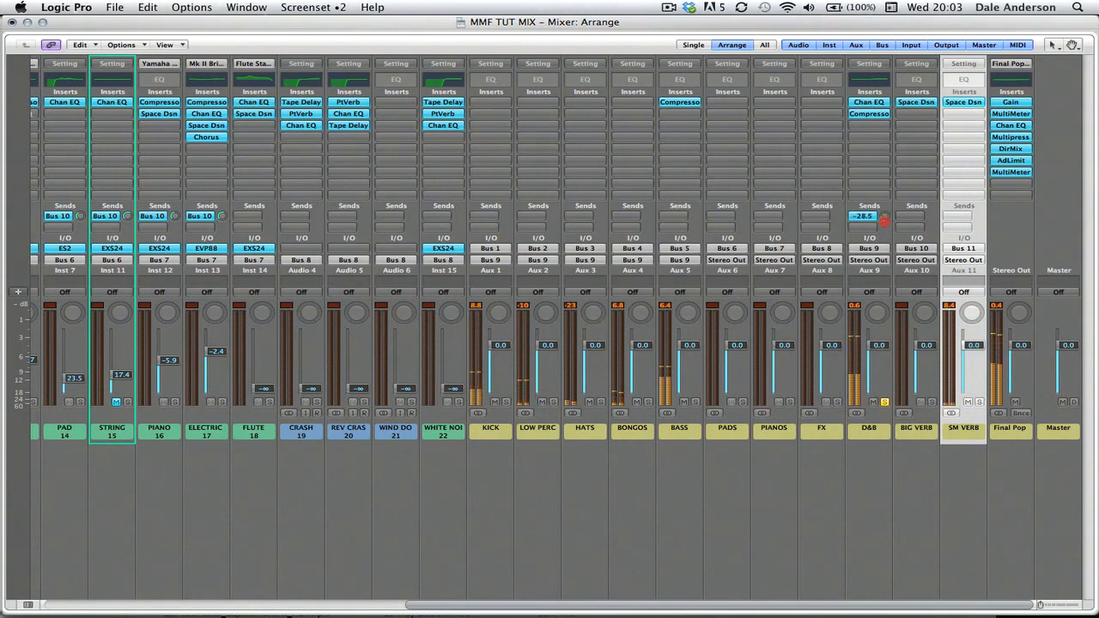
{"action": "left_click_drag", "start_coordinate": [883, 223], "coordinate": [883, 216]}
{"action": "left_click", "coordinate": [967, 401]}
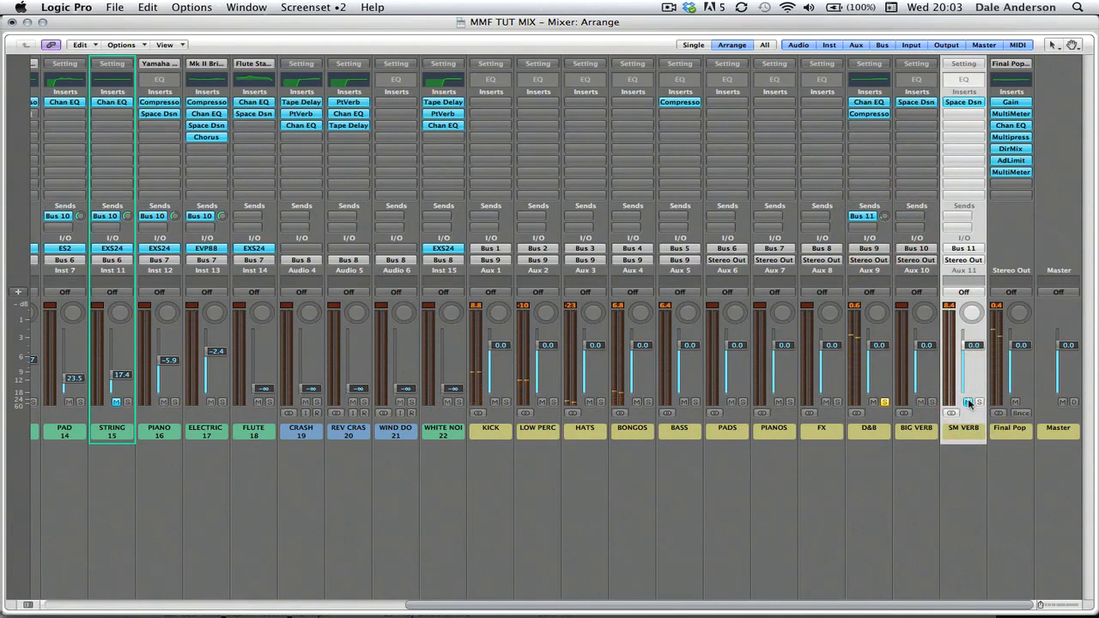
{"action": "left_click", "coordinate": [967, 401]}
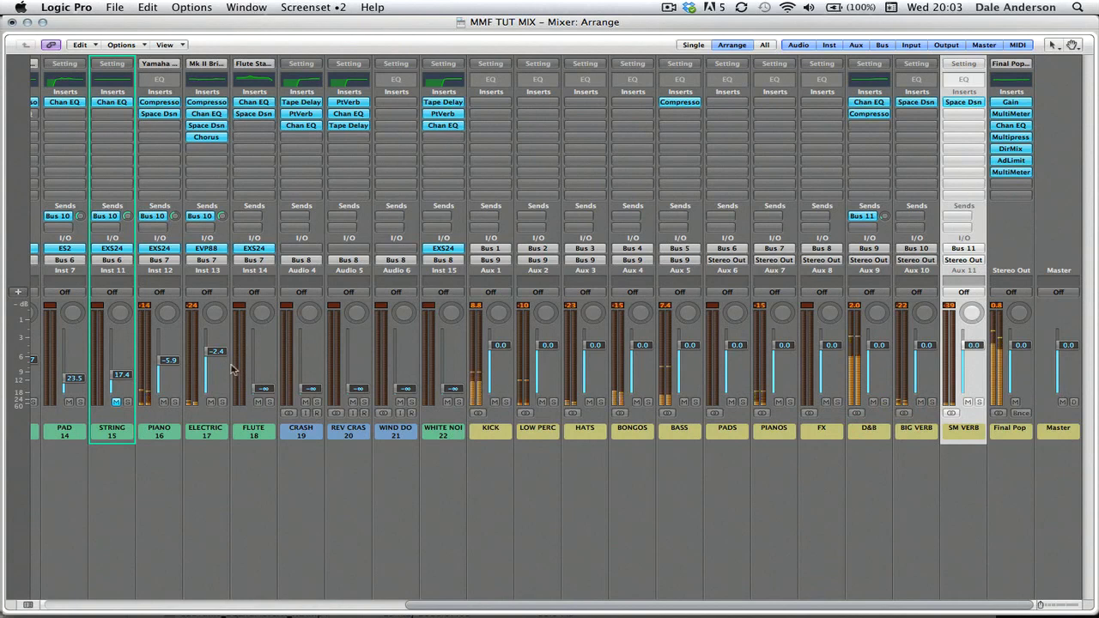
- Add a Bus 11 (SM VERB) send to the Hat channel and raise its level to about -15 dB
{"action": "scroll", "coordinate": [230, 366], "scroll_direction": "left", "scroll_amount": 13}
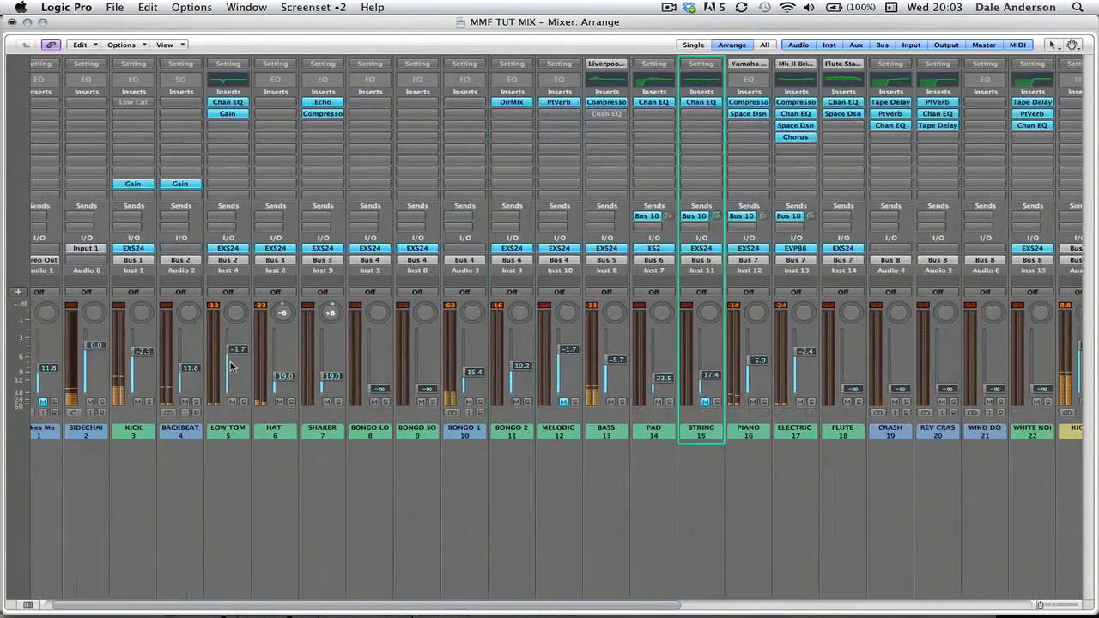
{"action": "left_click", "coordinate": [287, 217]}
{"action": "mouse_move", "coordinate": [306, 228]}
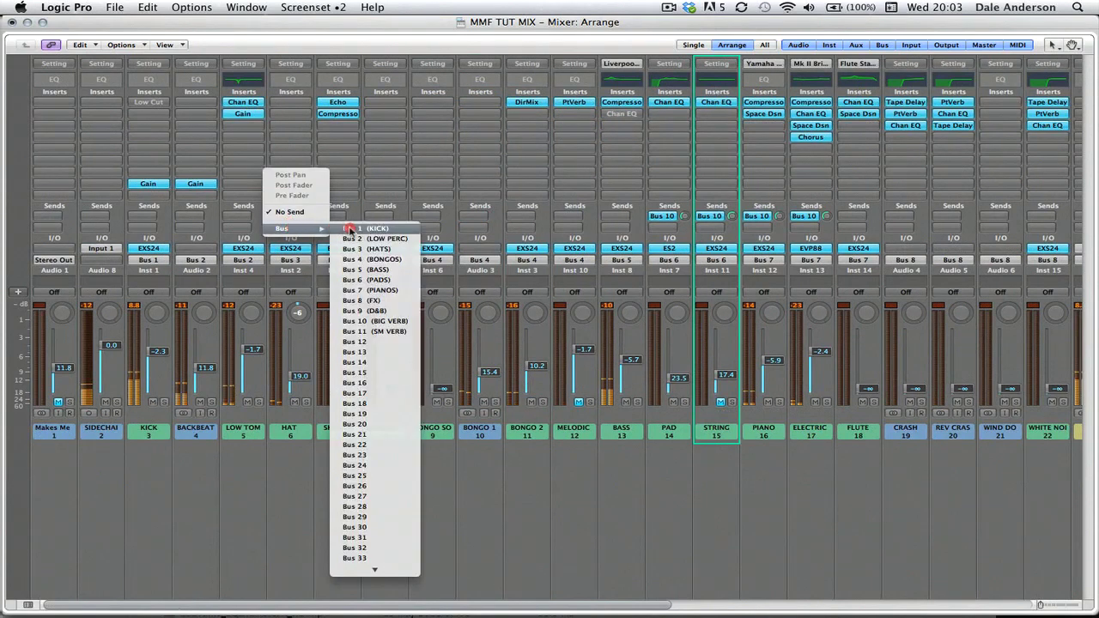
{"action": "left_click", "coordinate": [353, 332]}
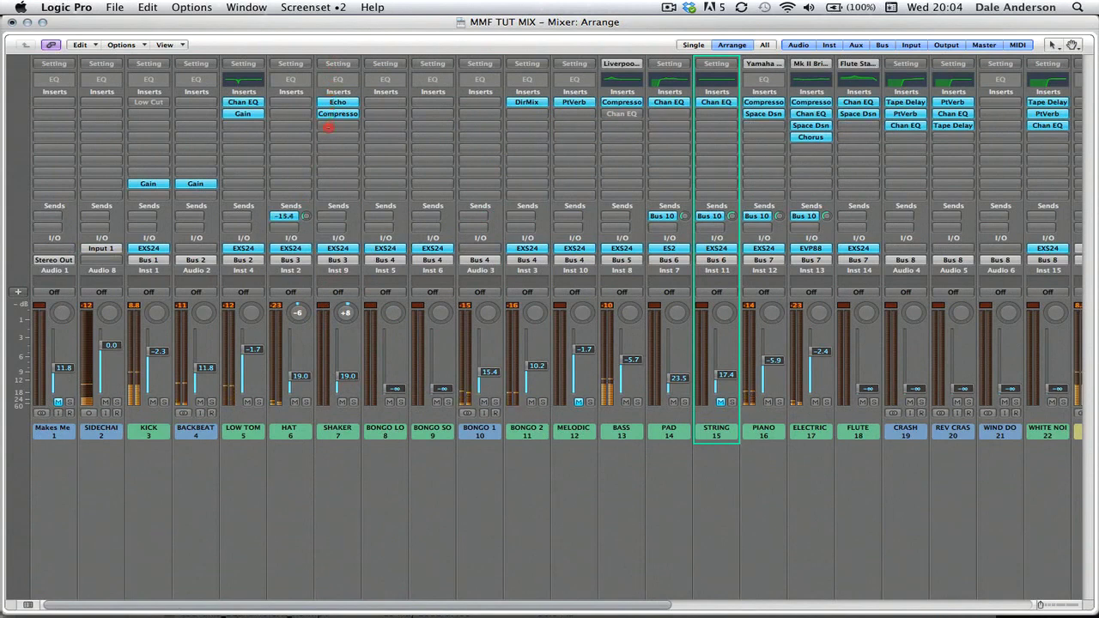
{"action": "left_click", "coordinate": [328, 147]}
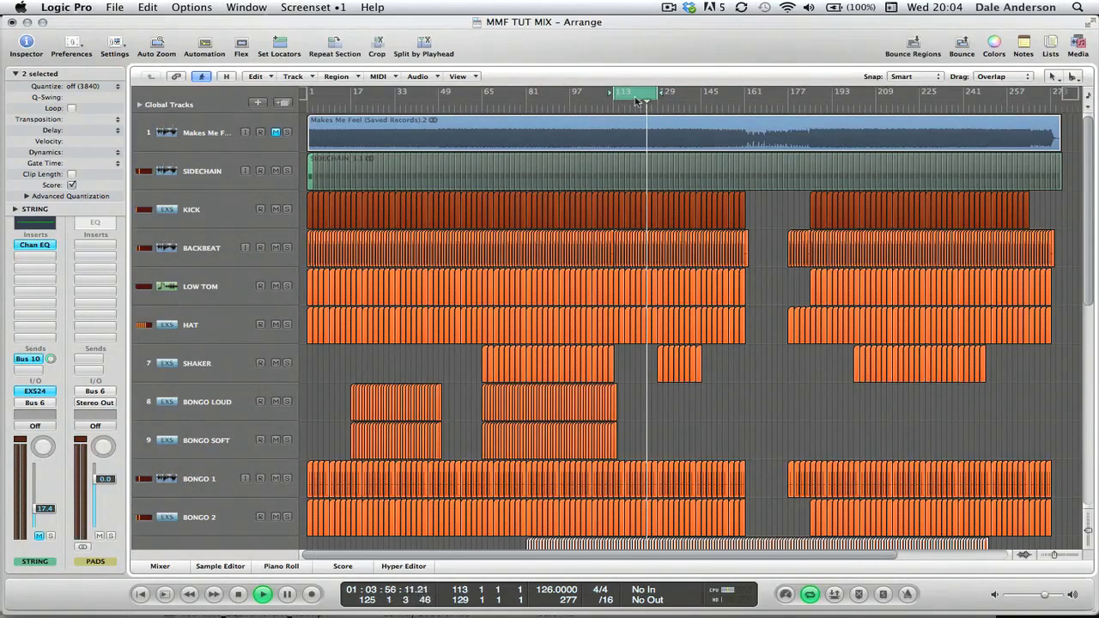
- Move the cycle region to bars 129–145 and lower the Shaker channel's fader to -22.5 dB
{"action": "left_click_drag", "start_coordinate": [633, 93], "coordinate": [678, 97]}
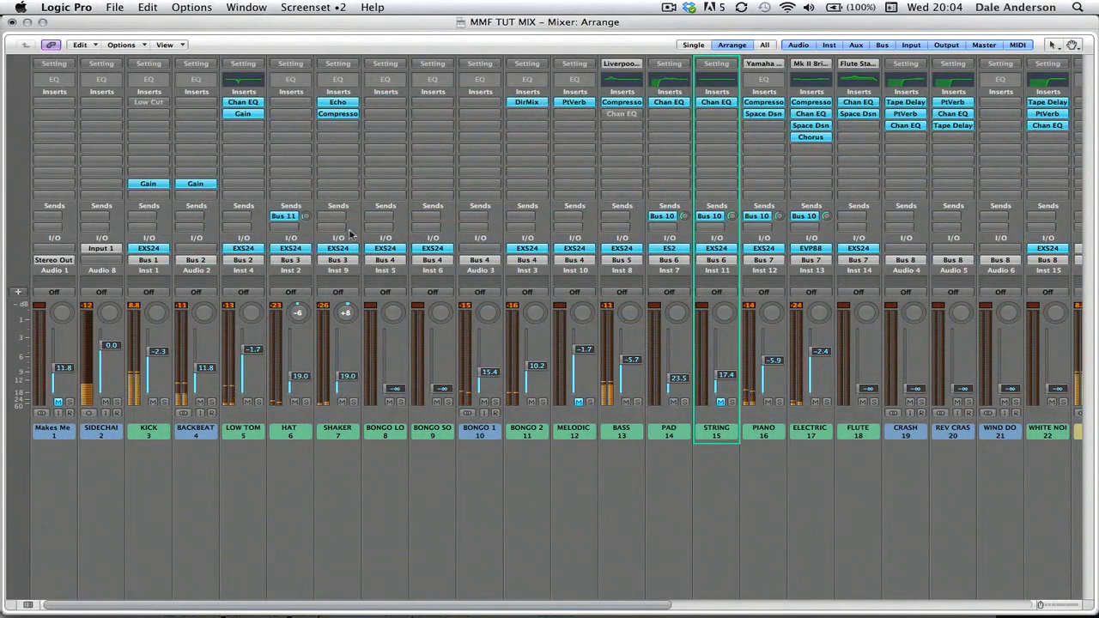
{"action": "left_click_drag", "start_coordinate": [346, 381], "coordinate": [335, 377]}
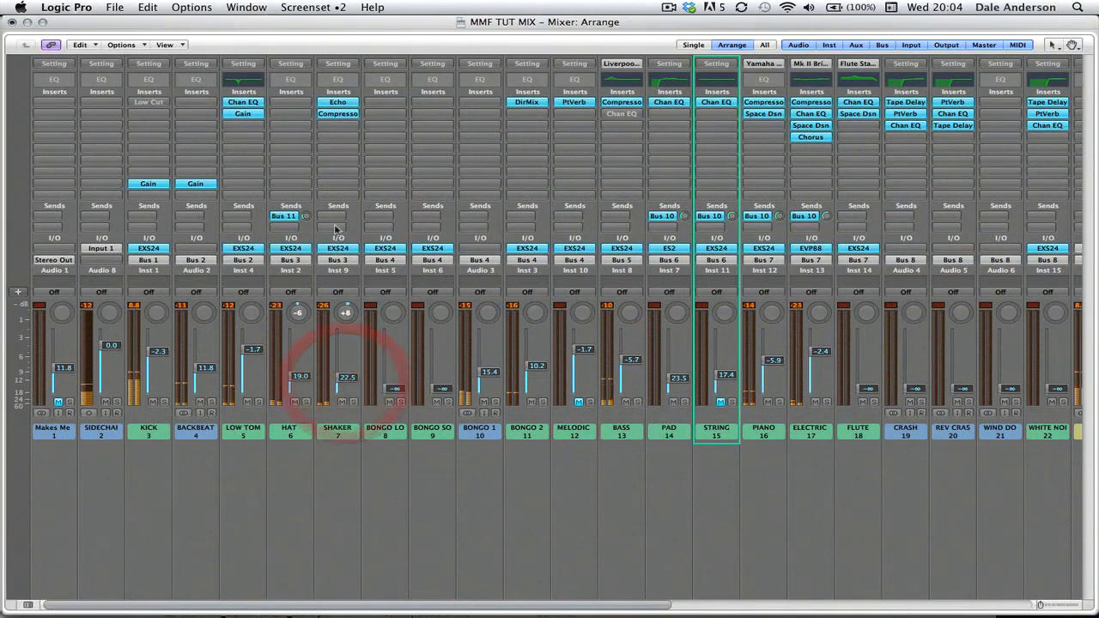
- Add a Bus 11 (SM VERB) send at -14.0 dB to the Shaker channel and unmute the Melodic channel
{"action": "left_click", "coordinate": [337, 216]}
{"action": "mouse_move", "coordinate": [339, 228]}
{"action": "left_click_drag", "start_coordinate": [434, 304], "coordinate": [435, 334]}
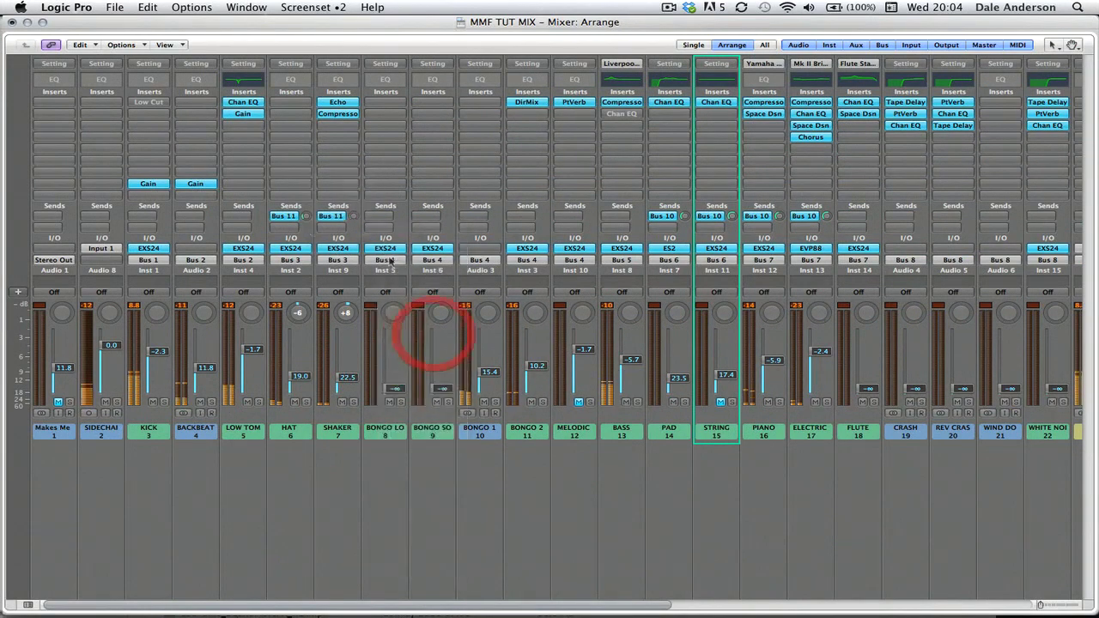
{"action": "left_click_drag", "start_coordinate": [352, 217], "coordinate": [433, 78]}
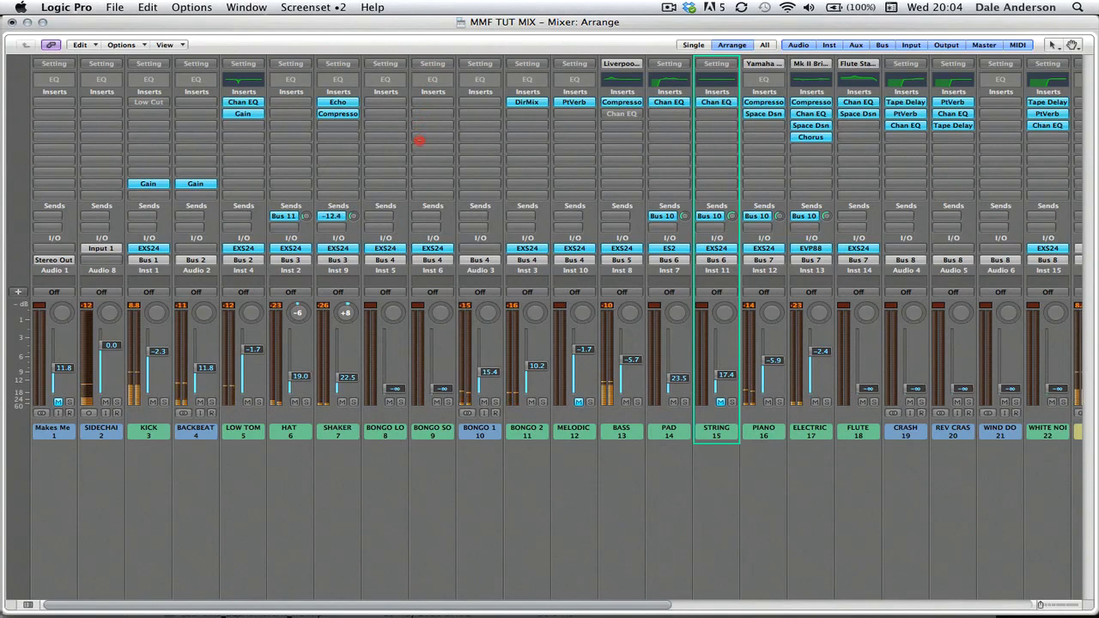
{"action": "left_click_drag", "start_coordinate": [419, 145], "coordinate": [417, 143]}
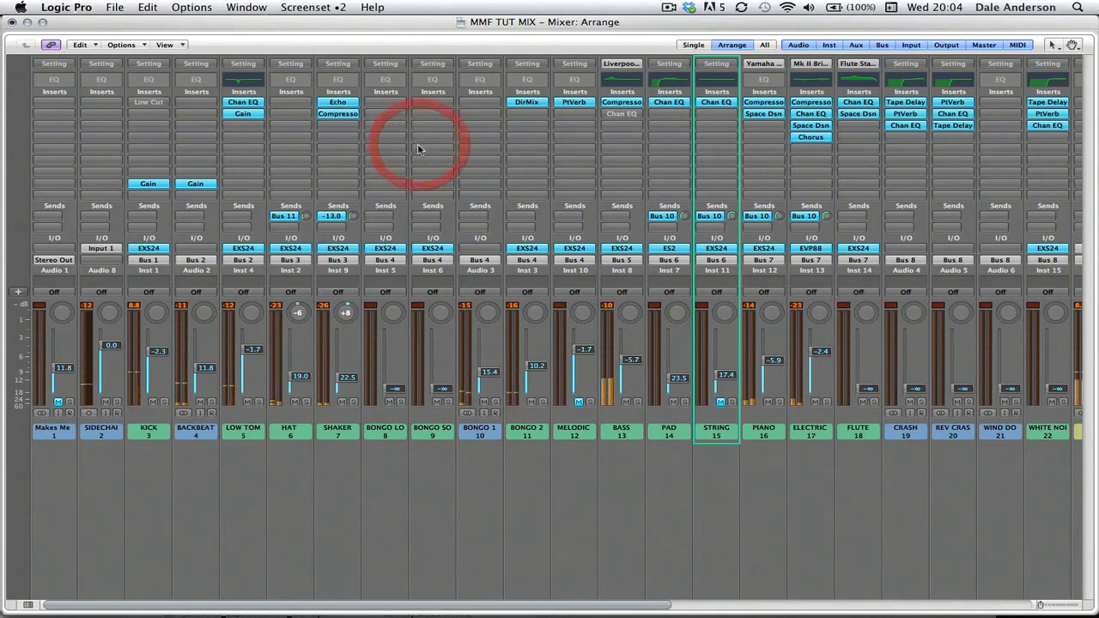
{"action": "left_click_drag", "start_coordinate": [357, 218], "coordinate": [351, 220]}
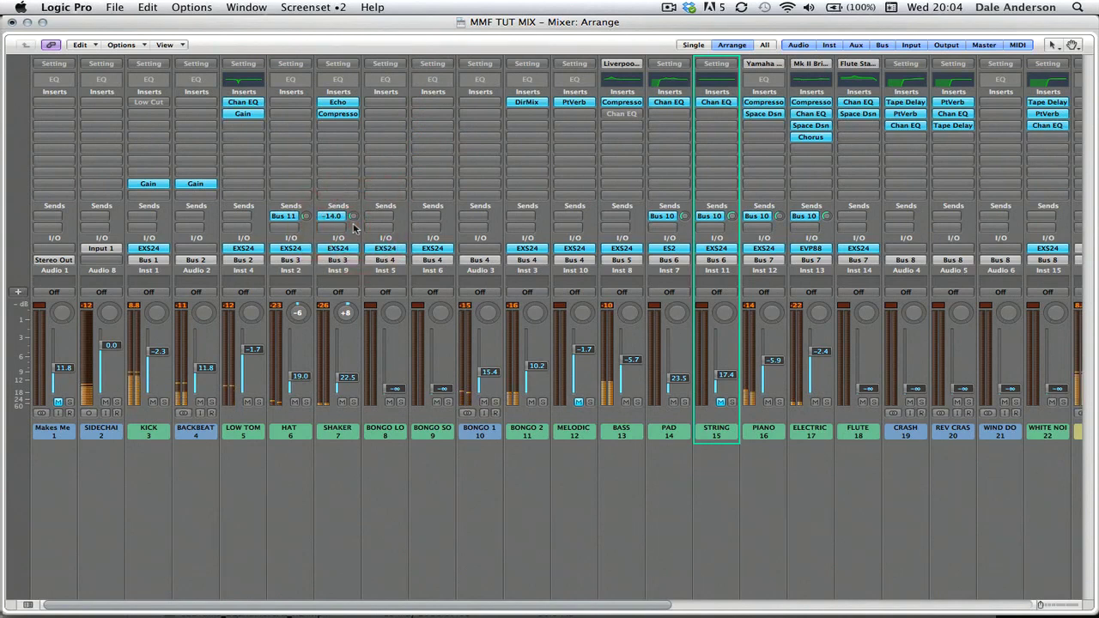
{"action": "left_click", "coordinate": [579, 401]}
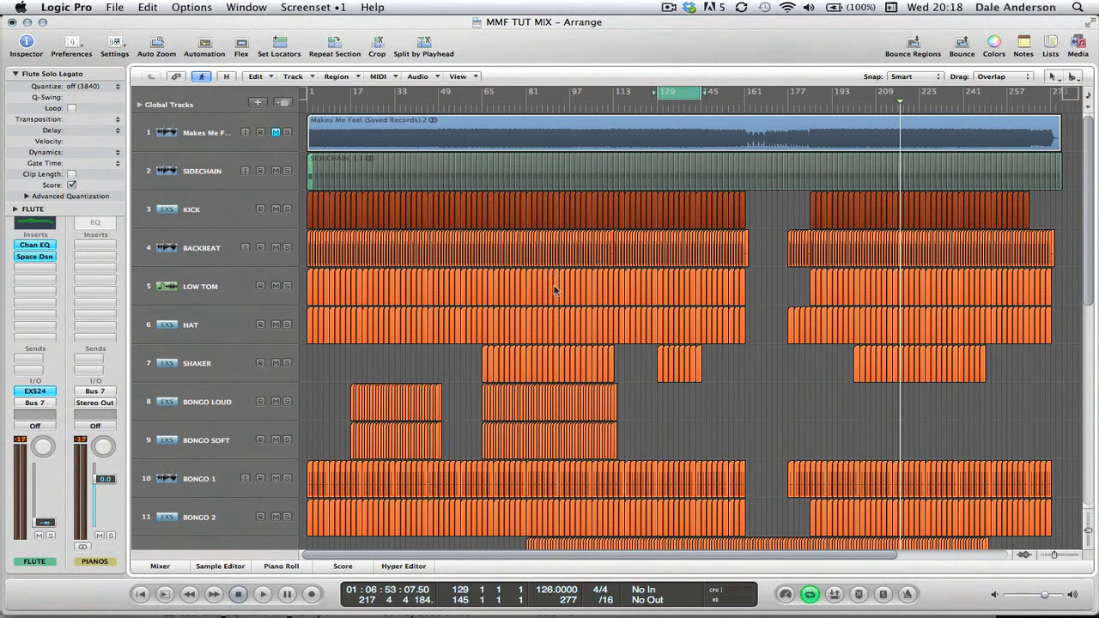
- Move the cycle region to bars 169–185, over the first flute passage
{"action": "scroll", "coordinate": [553, 290], "scroll_direction": "down", "scroll_amount": 10}
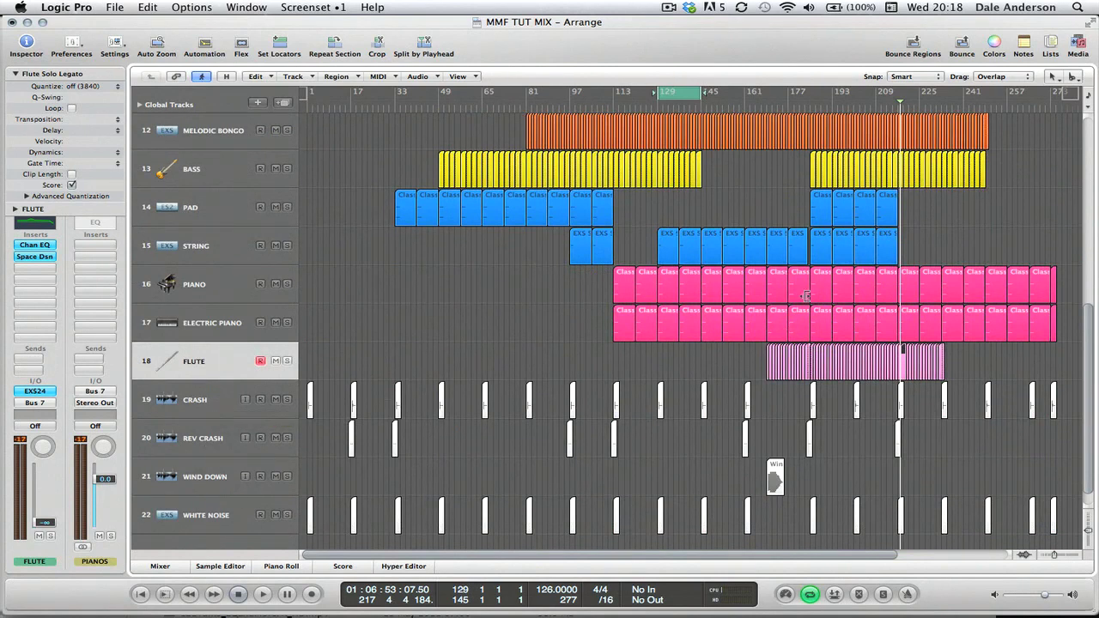
{"action": "left_click_drag", "start_coordinate": [672, 92], "coordinate": [784, 94]}
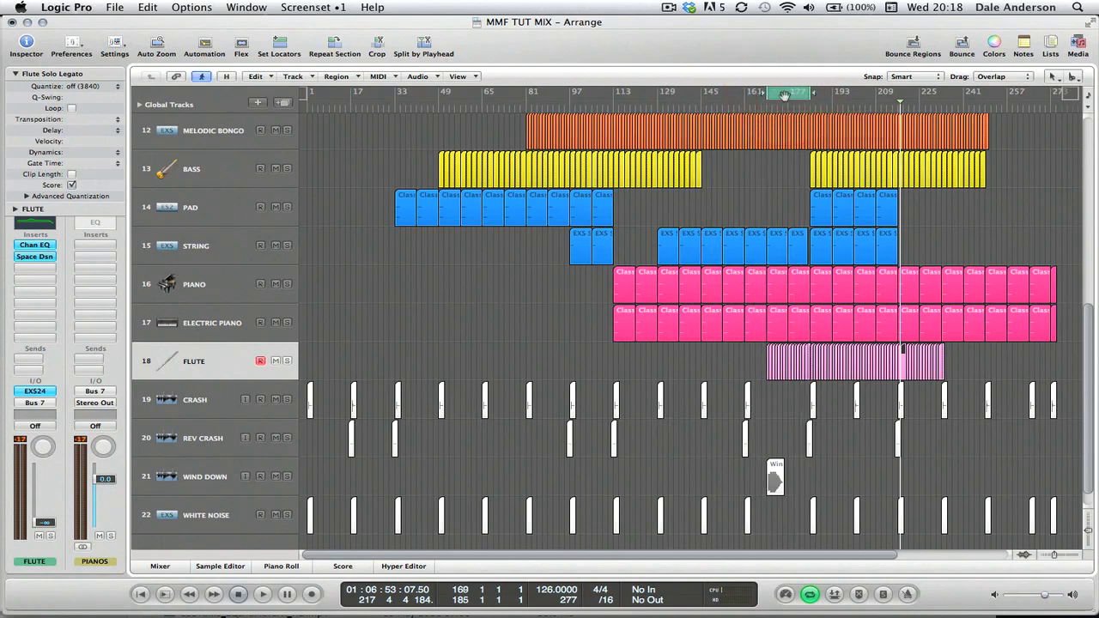
{"action": "key", "text": "ctrl+Right"}
{"action": "key", "text": "ctrl+Right"}
{"action": "key", "text": "ctrl+Right"}
{"action": "key", "text": "ctrl+Right"}
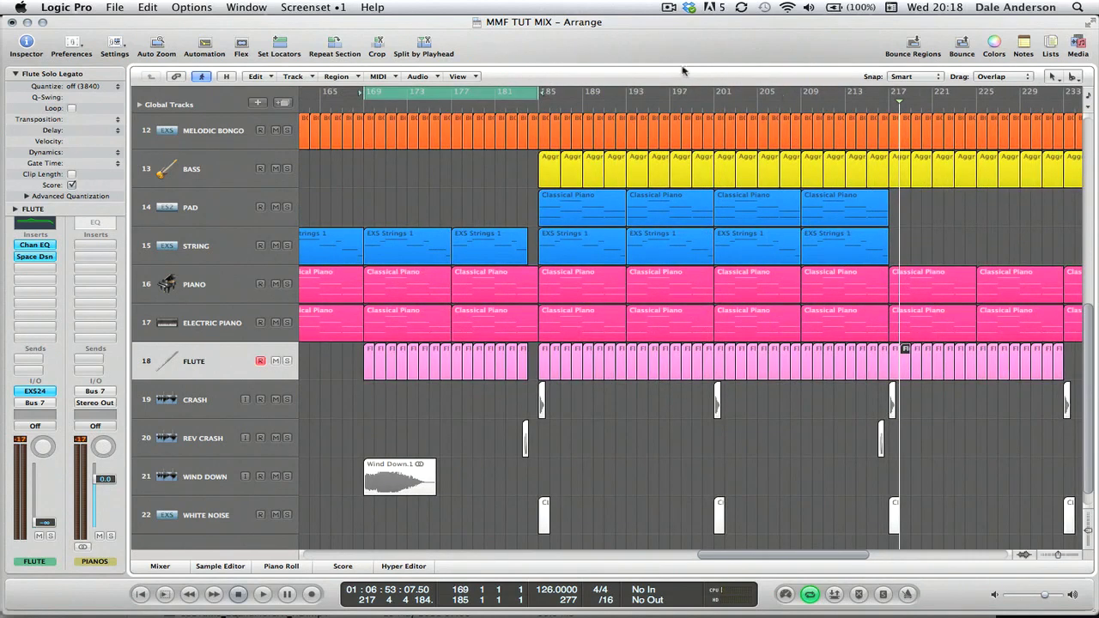
- Mute the String and Melodic Bongo tracks during playback of the flute passage and raise the Flute fader to -14.8 dB
{"action": "left_click", "coordinate": [204, 362]}
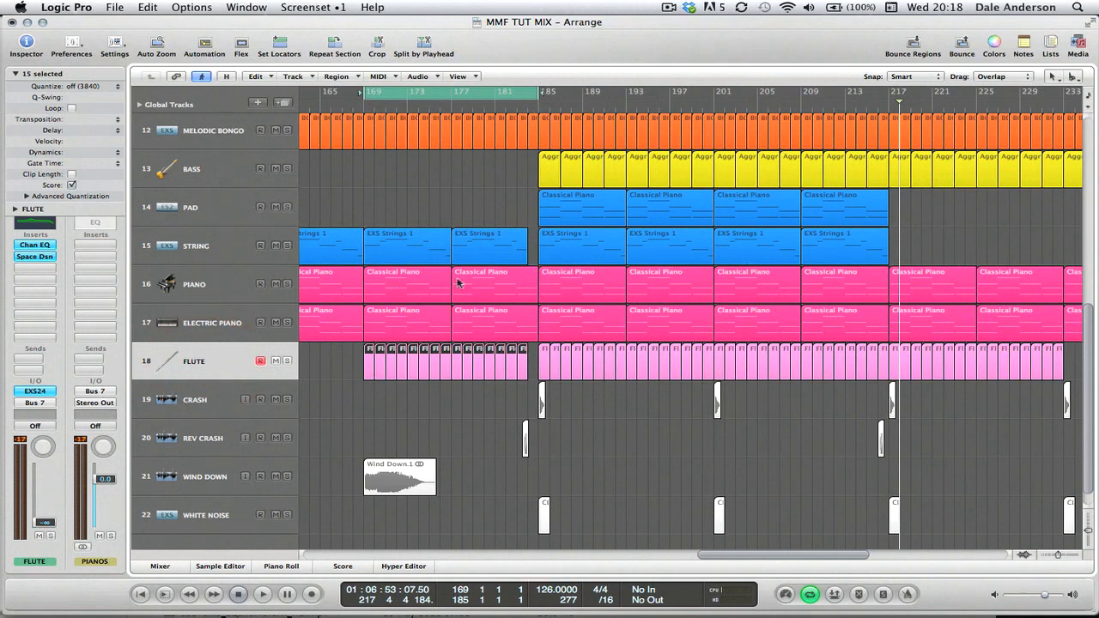
{"action": "key", "text": "space"}
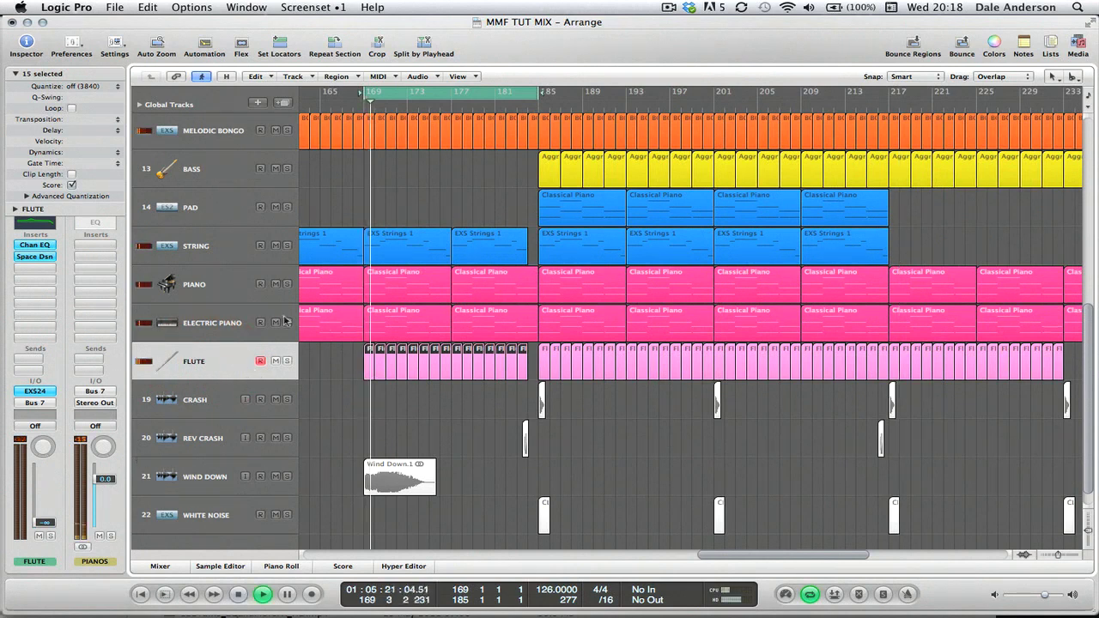
{"action": "left_click", "coordinate": [275, 246]}
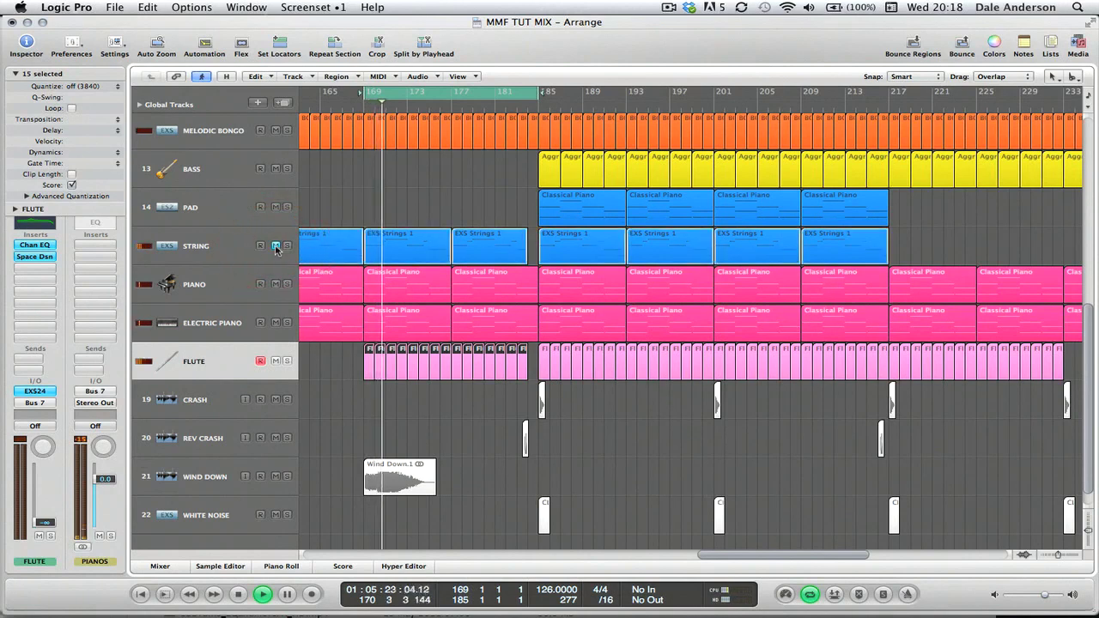
{"action": "left_click", "coordinate": [275, 131]}
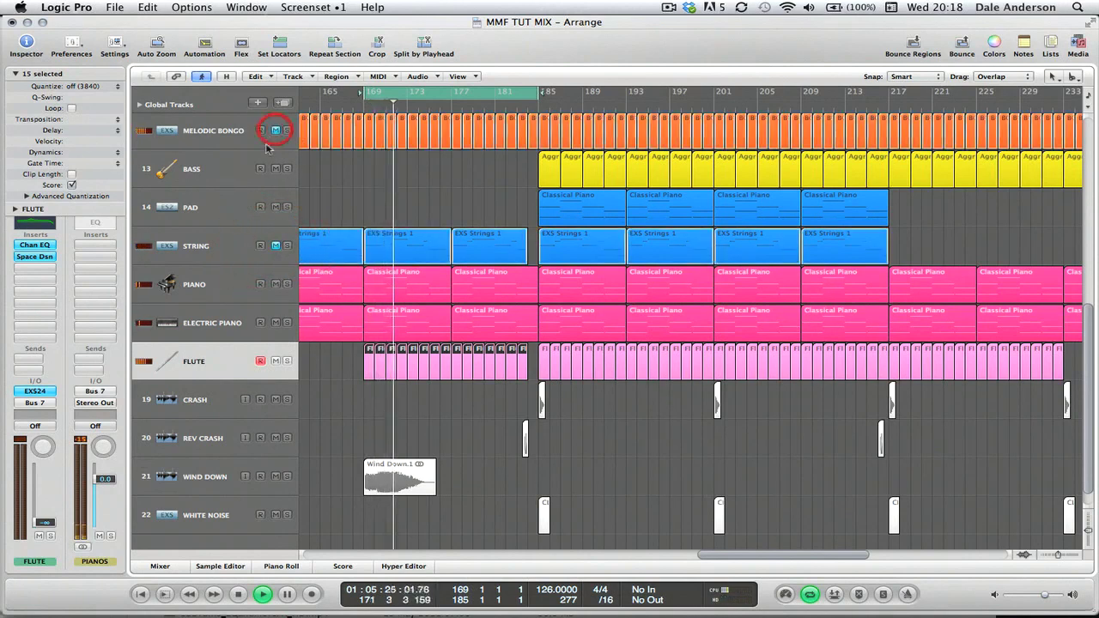
{"action": "left_click_drag", "start_coordinate": [43, 521], "coordinate": [53, 477]}
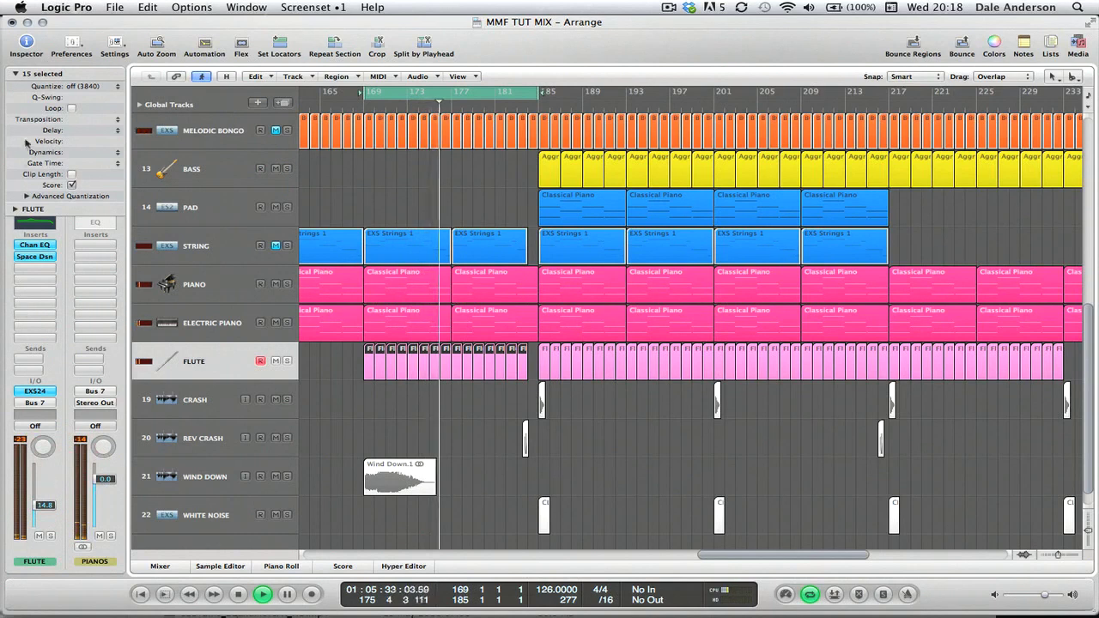
- Load the Flute Legato channel strip setting from Orchestral Woodwinds on the Flute track and play the passage
{"action": "left_click", "coordinate": [16, 76]}
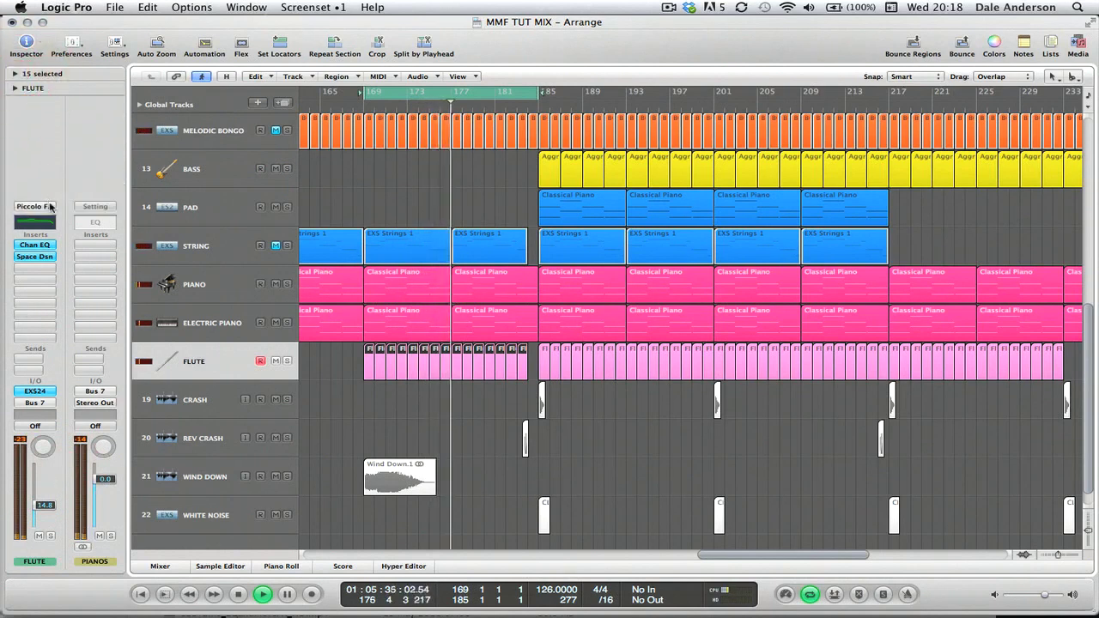
{"action": "left_click", "coordinate": [49, 206]}
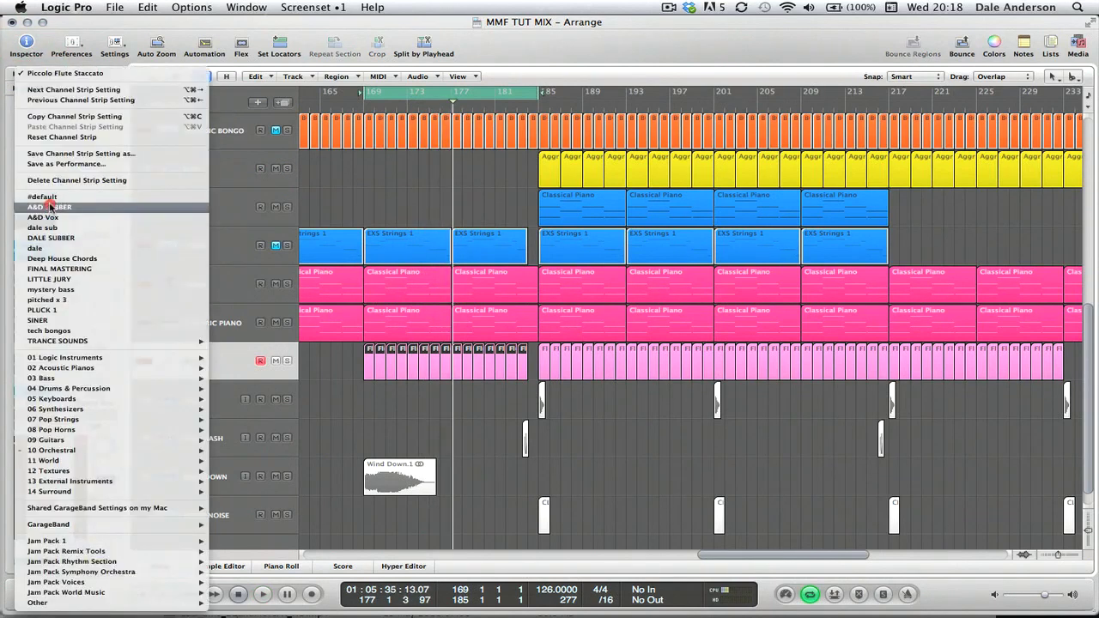
{"action": "mouse_move", "coordinate": [67, 454]}
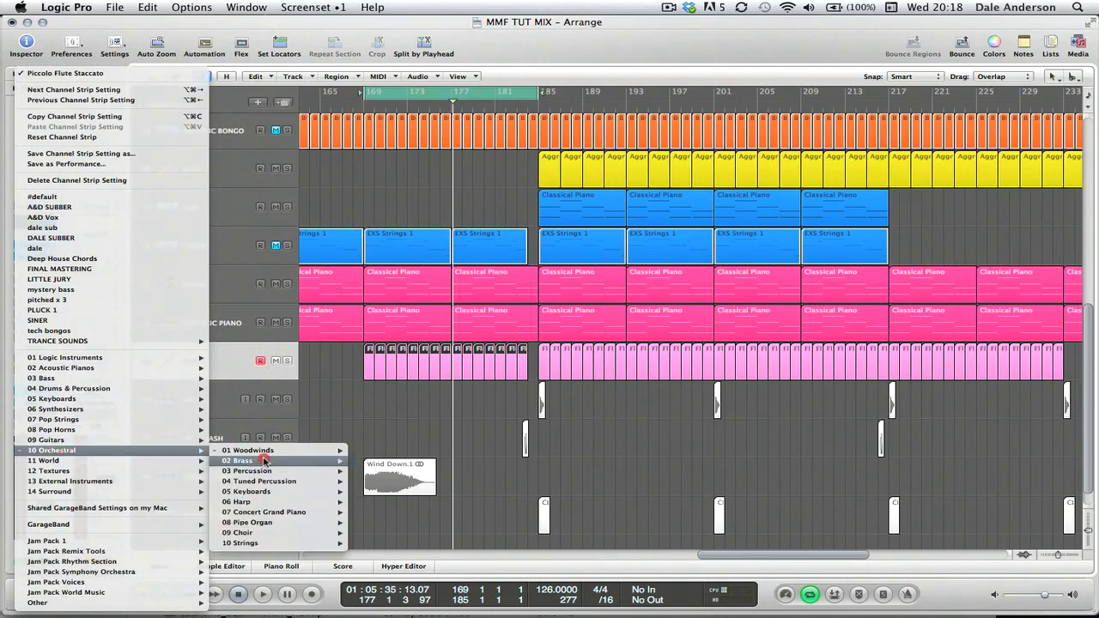
{"action": "mouse_move", "coordinate": [266, 450]}
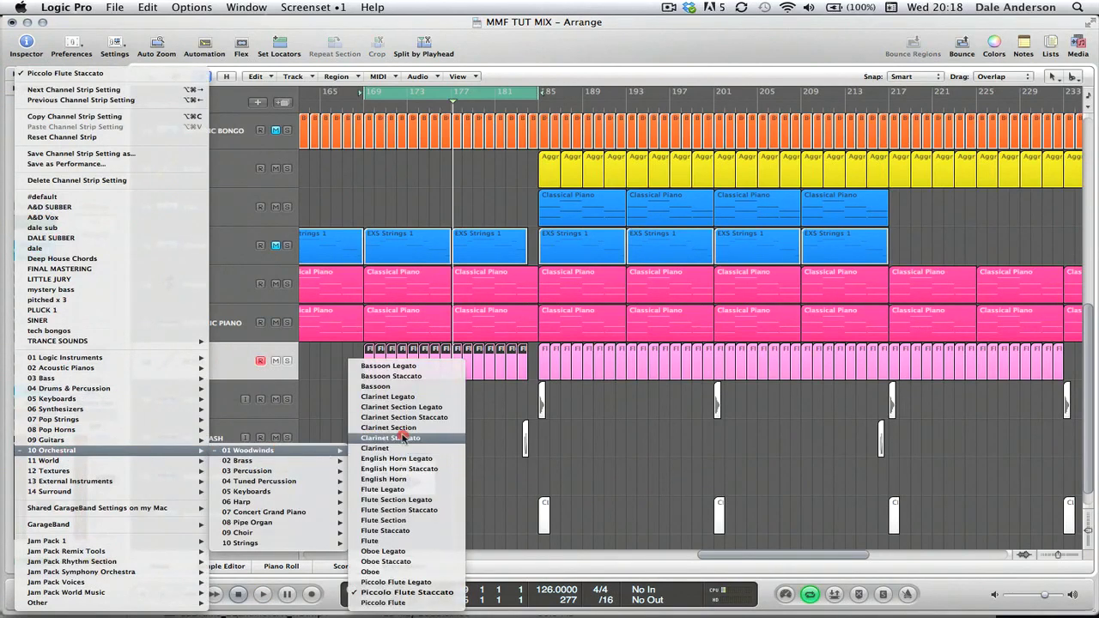
{"action": "left_click", "coordinate": [410, 489]}
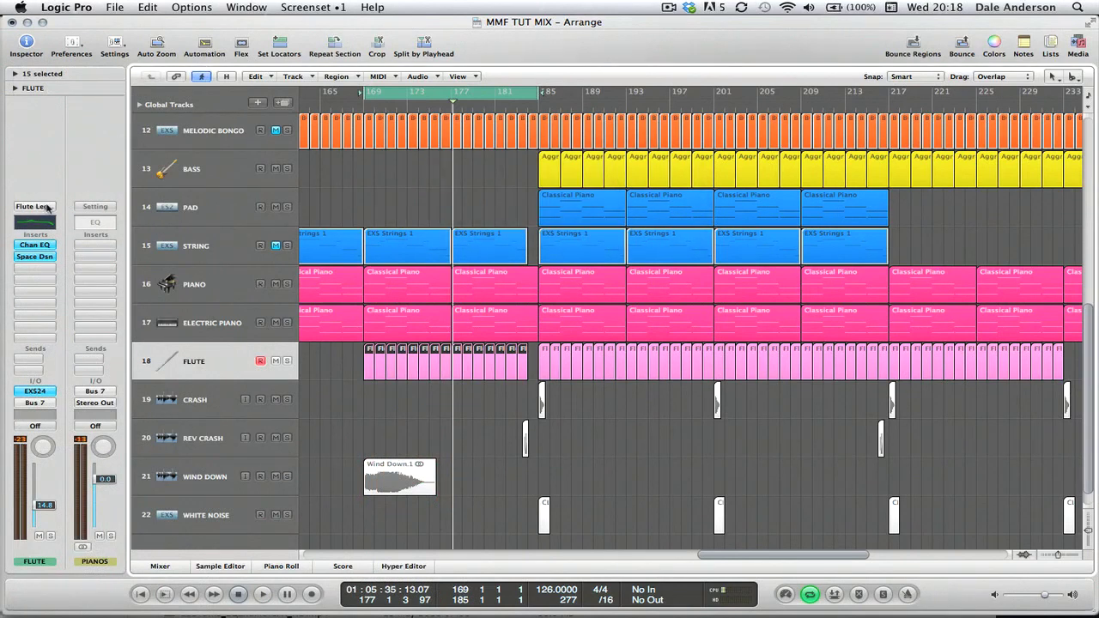
{"action": "key", "text": "space"}
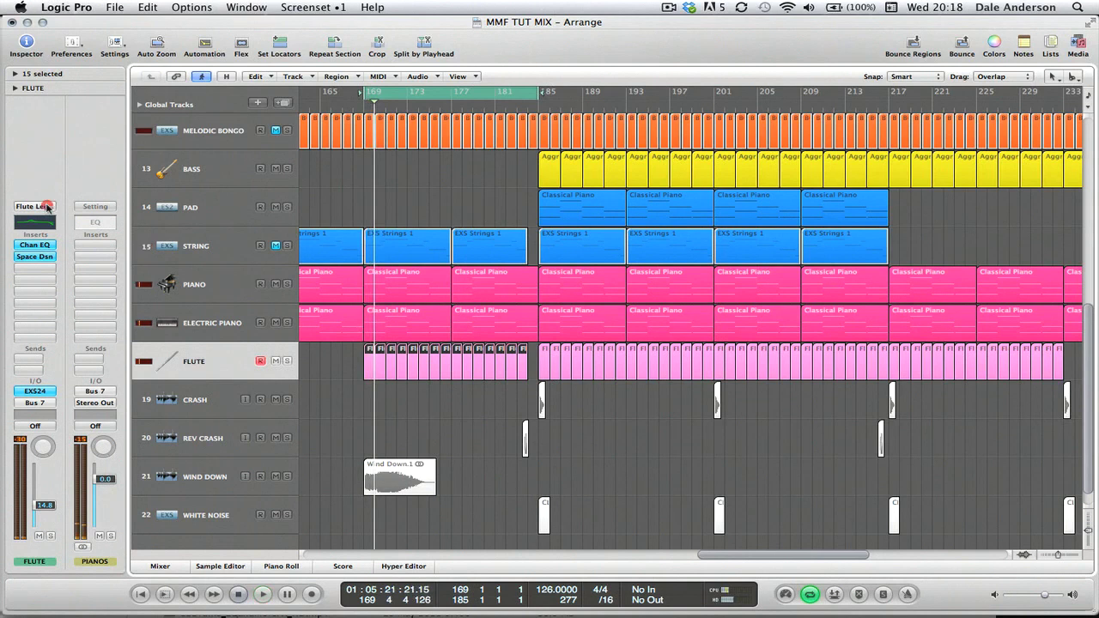
- Load the Flute Section Staccato channel strip setting from Orchestral Woodwinds on the Flute track and play the passage soloed
{"action": "left_click", "coordinate": [47, 207]}
{"action": "mouse_move", "coordinate": [96, 450]}
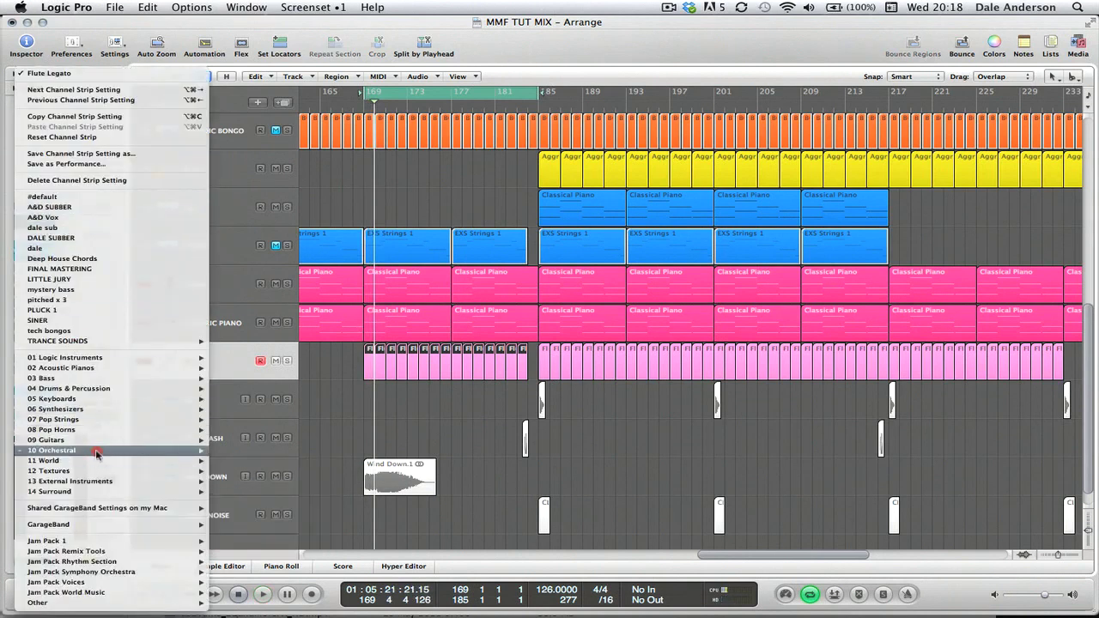
{"action": "left_click", "coordinate": [298, 452]}
{"action": "left_click", "coordinate": [406, 511]}
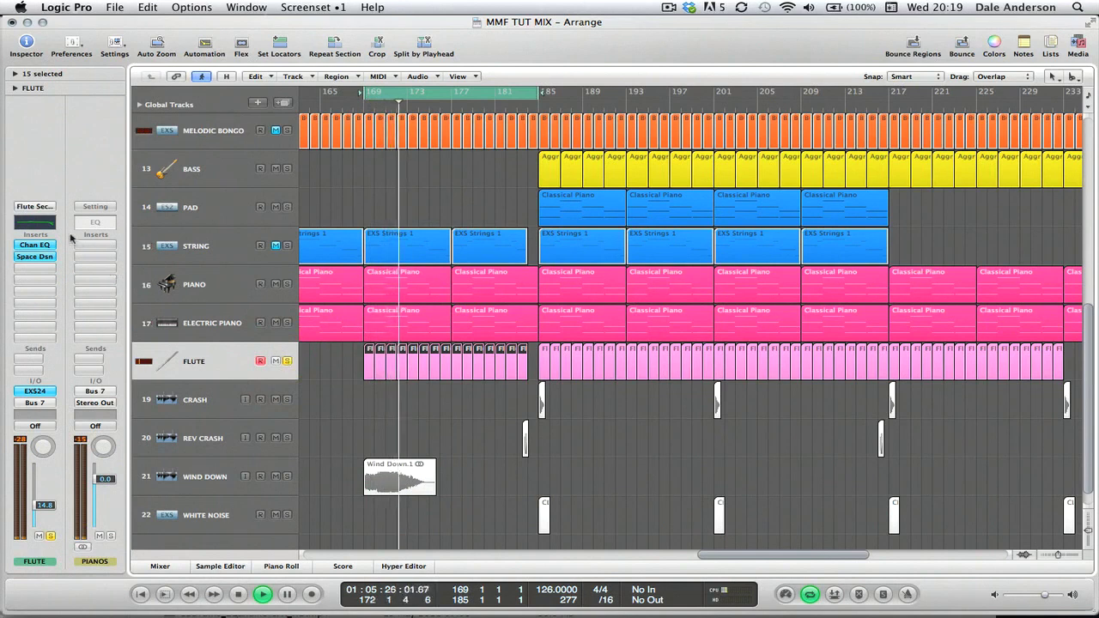
- Load the Flute Staccato setting from the Woodwinds library on the Flute track and play the passage
{"action": "left_click", "coordinate": [1078, 42]}
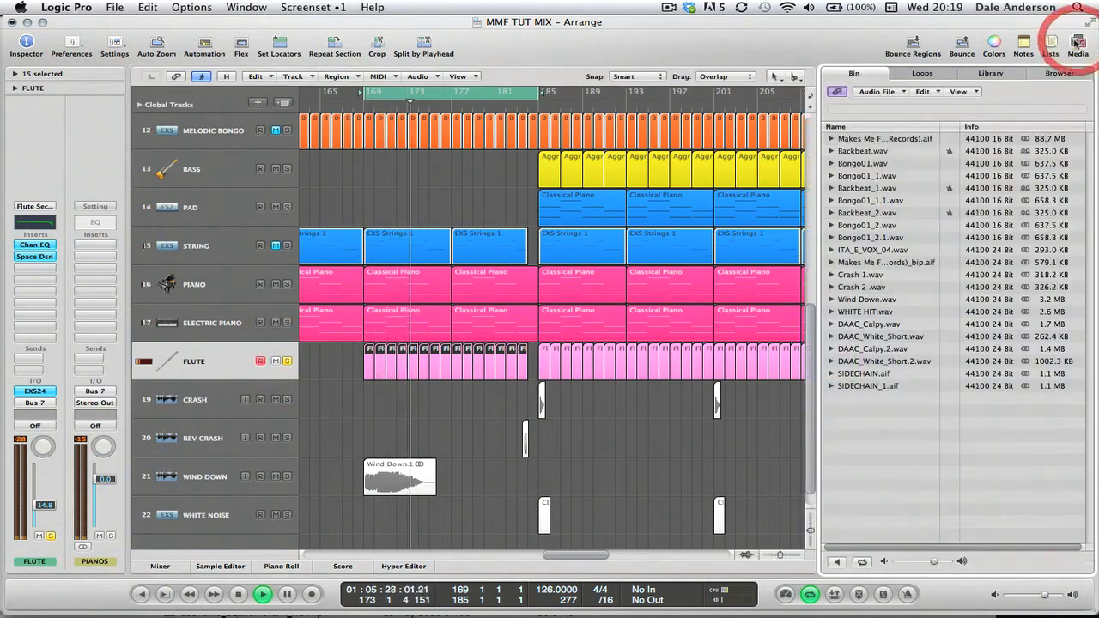
{"action": "left_click", "coordinate": [1064, 73]}
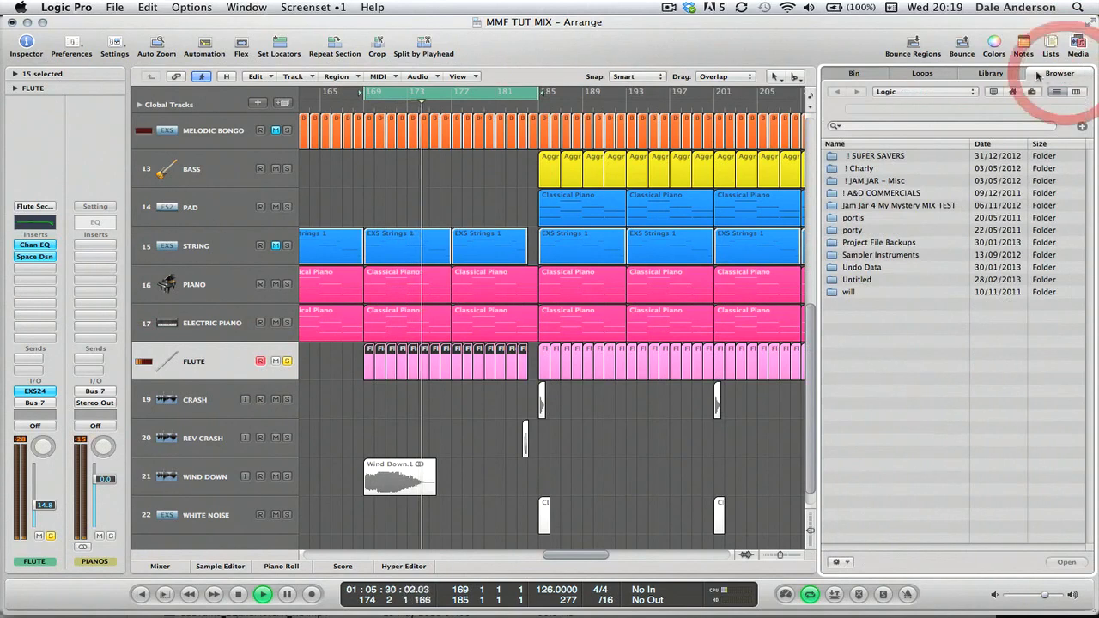
{"action": "left_click", "coordinate": [992, 74]}
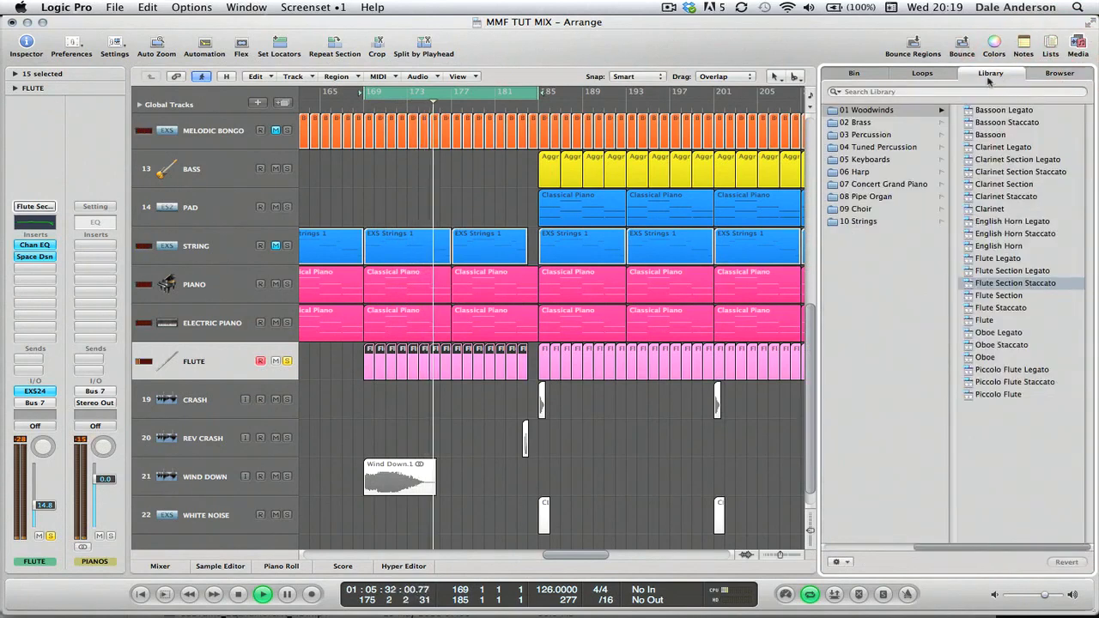
{"action": "left_click", "coordinate": [1006, 309]}
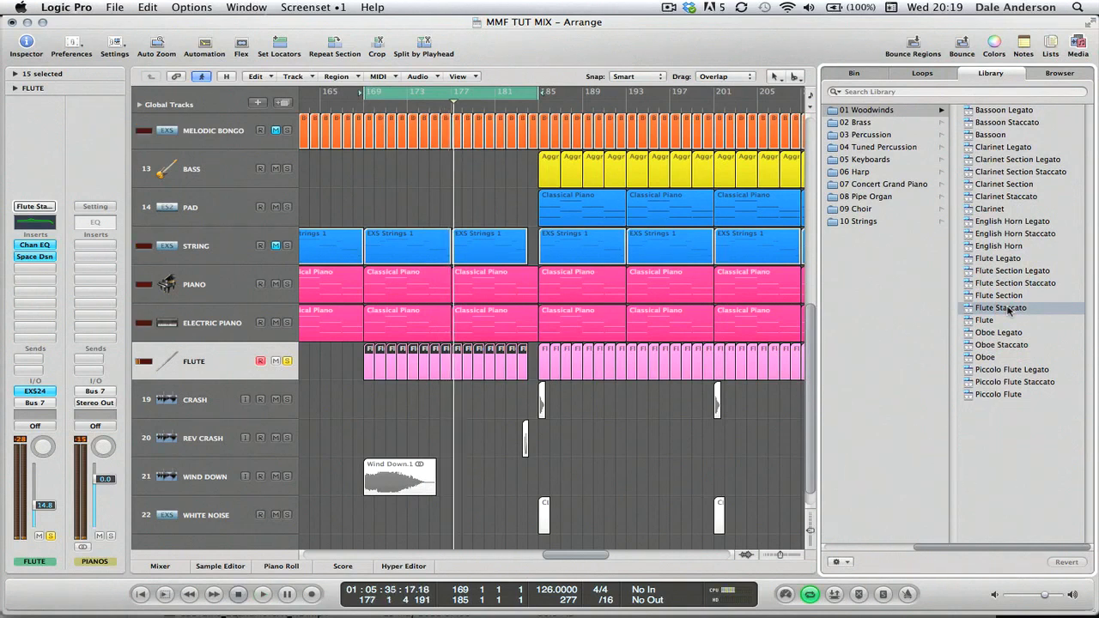
{"action": "key", "text": "space"}
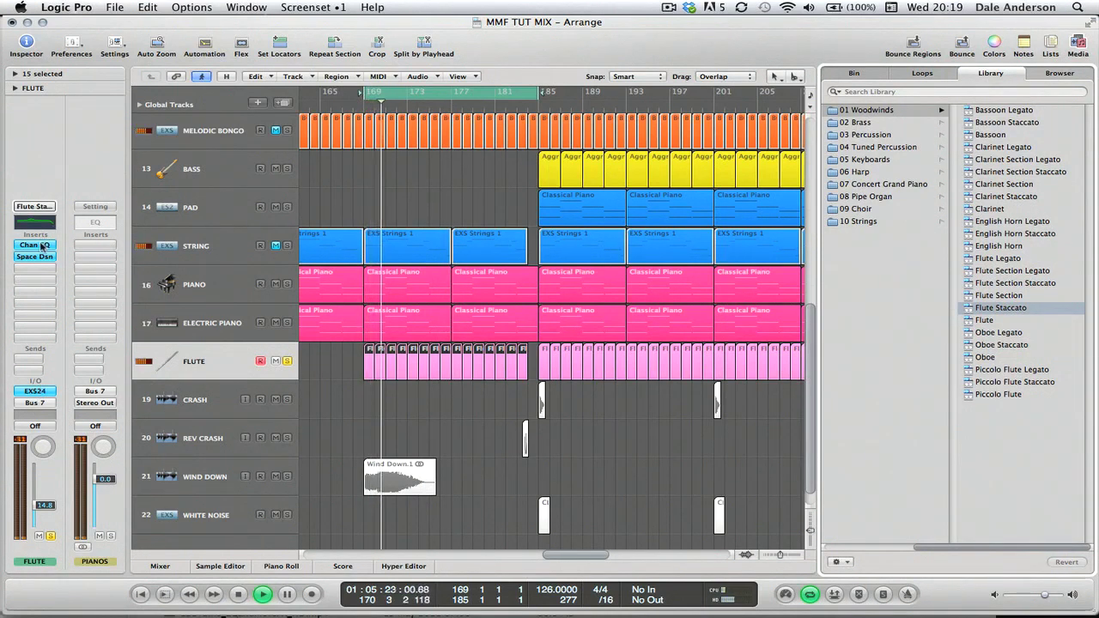
- Replace the Flute channel's preset EQ with a default Channel EQ and set its high shelf to +8.5 dB at 1120 Hz
{"action": "key", "text": "2"}
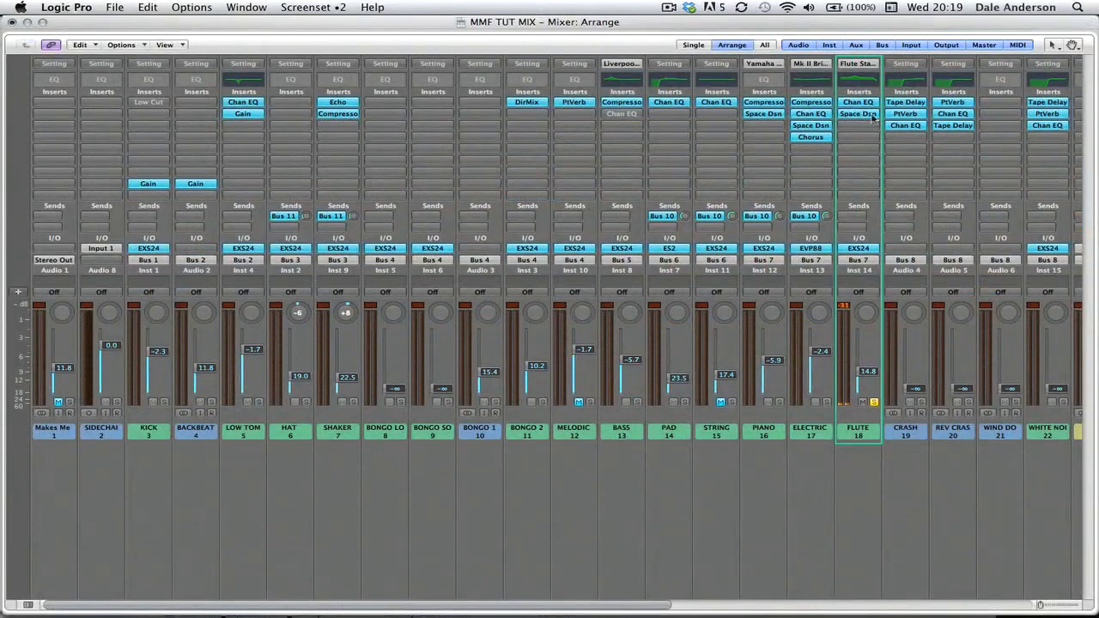
{"action": "left_click", "coordinate": [860, 103]}
{"action": "left_click", "coordinate": [861, 121]}
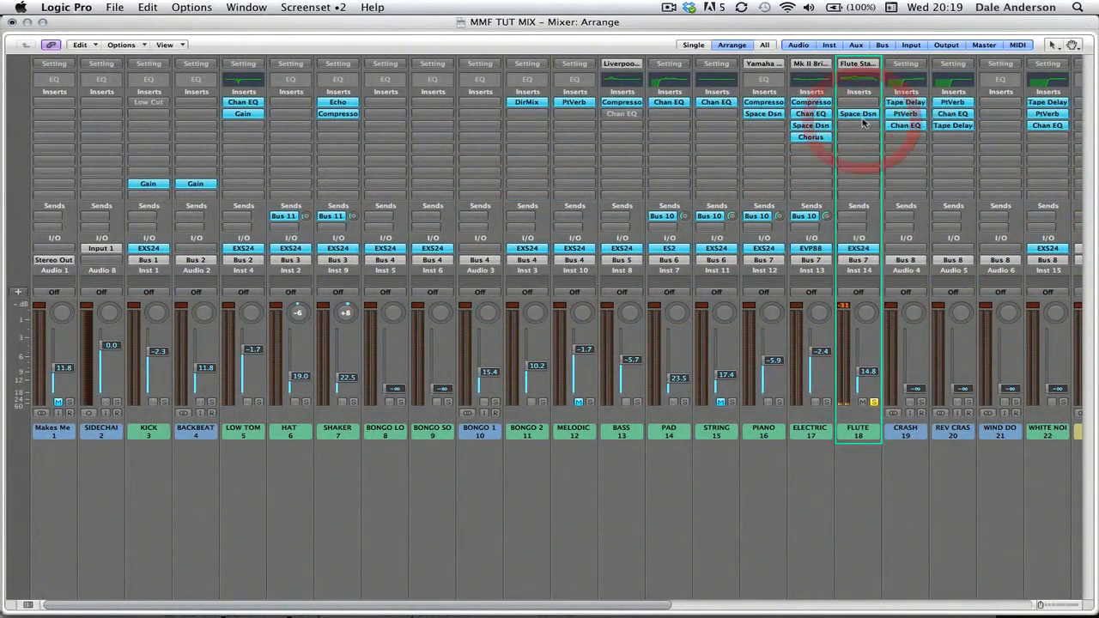
{"action": "double_click", "coordinate": [860, 83]}
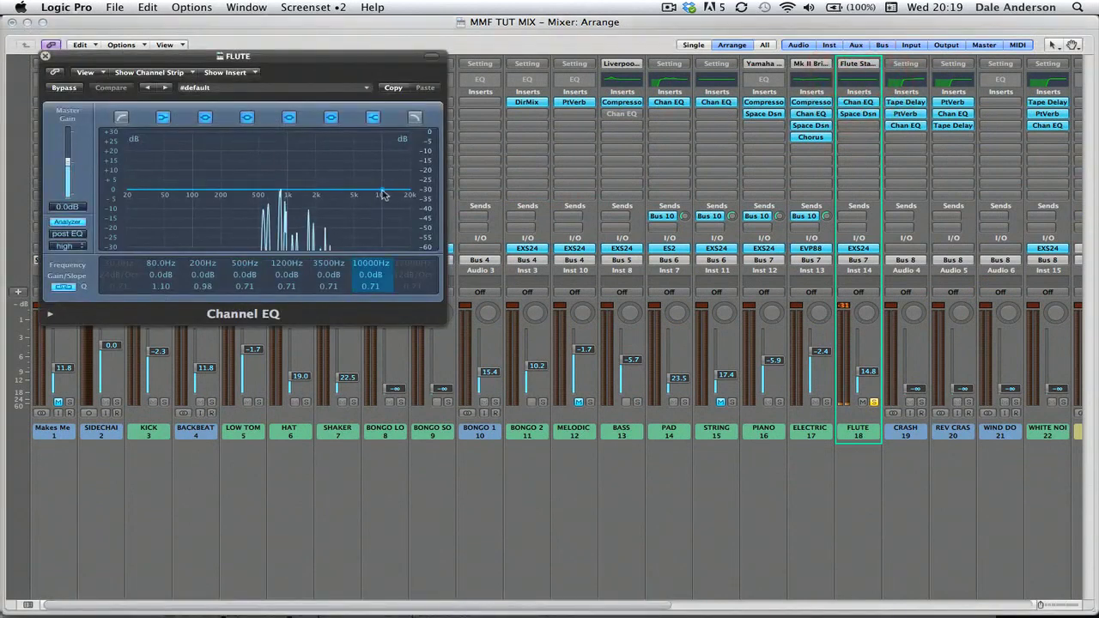
{"action": "left_click_drag", "start_coordinate": [386, 193], "coordinate": [292, 181]}
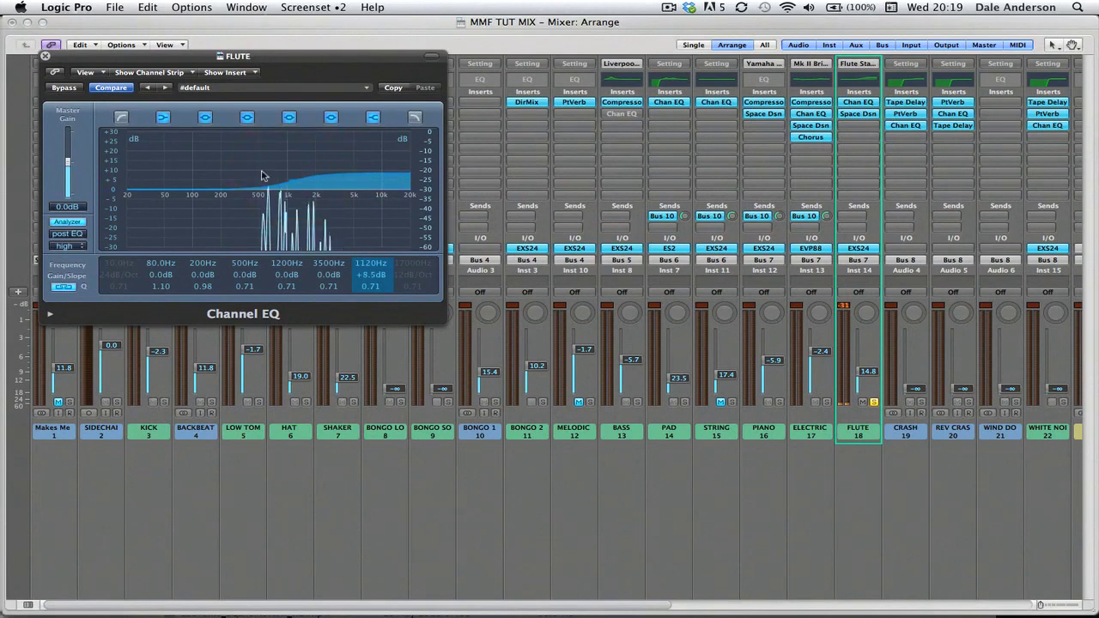
{"action": "left_click", "coordinate": [43, 56]}
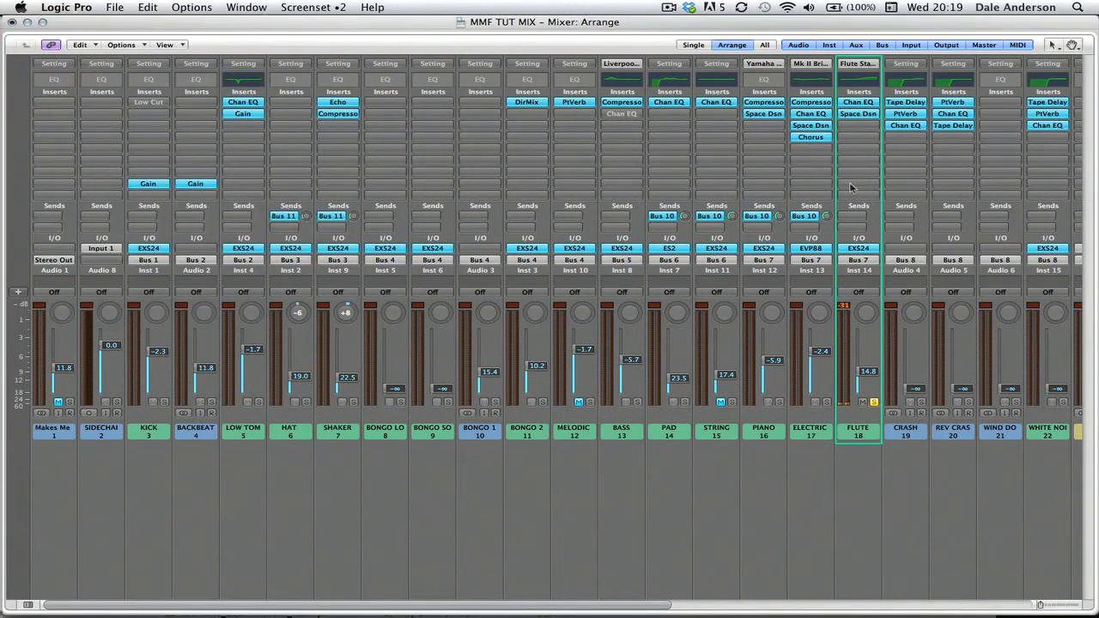
- Add a Bus 10 (BIG VERB) send to the Flute channel and compare it soloed and in the mix
{"action": "left_click", "coordinate": [854, 222]}
{"action": "mouse_move", "coordinate": [863, 229]}
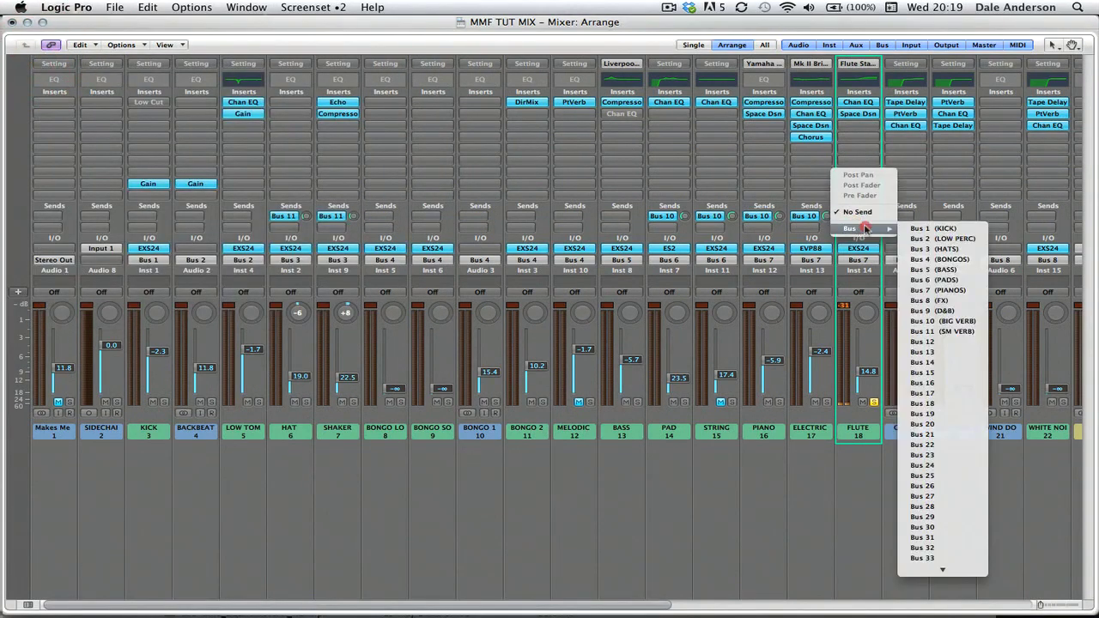
{"action": "left_click", "coordinate": [980, 322]}
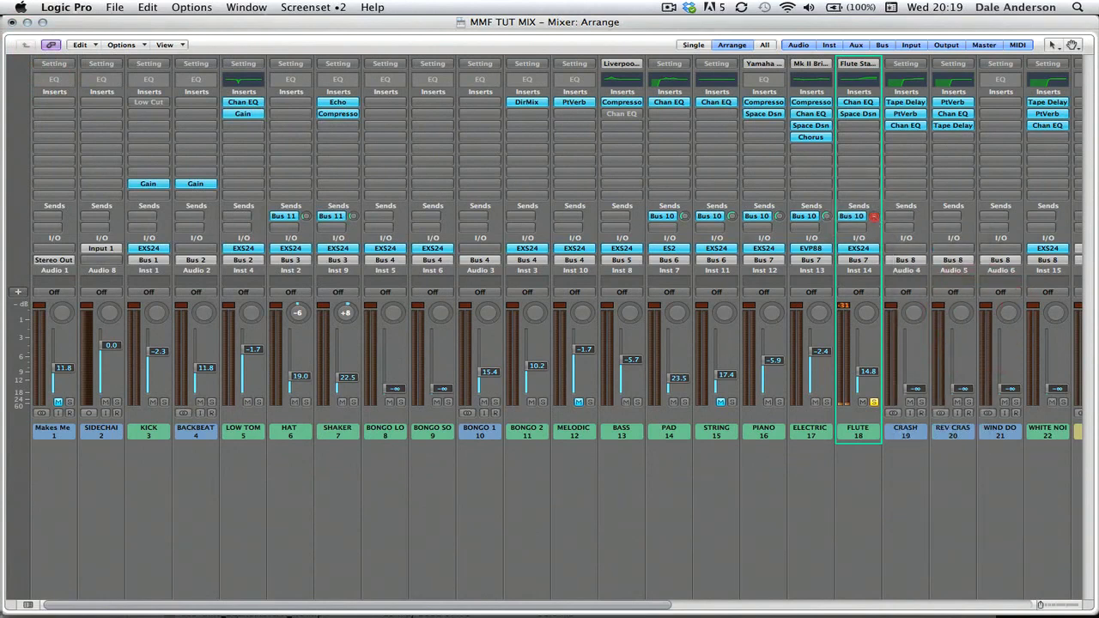
{"action": "left_click_drag", "start_coordinate": [882, 128], "coordinate": [875, 225]}
{"action": "left_click", "coordinate": [874, 402]}
- Insert a stereo Direction Mixer on the Flute channel and move Space Designer to the slot after it
{"action": "left_click", "coordinate": [850, 127]}
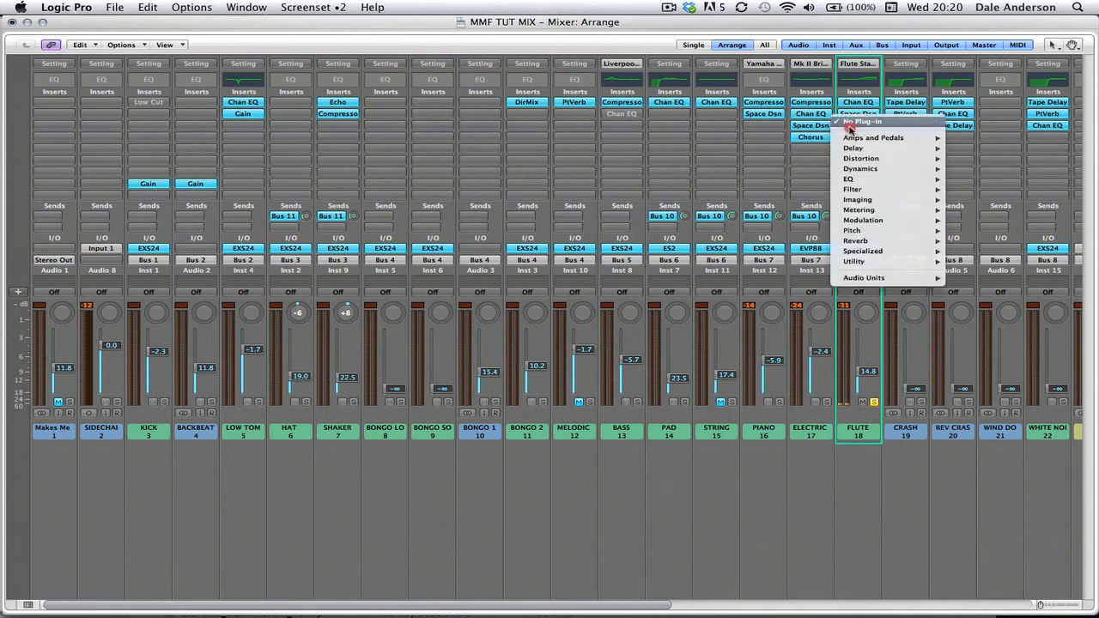
{"action": "mouse_move", "coordinate": [853, 190]}
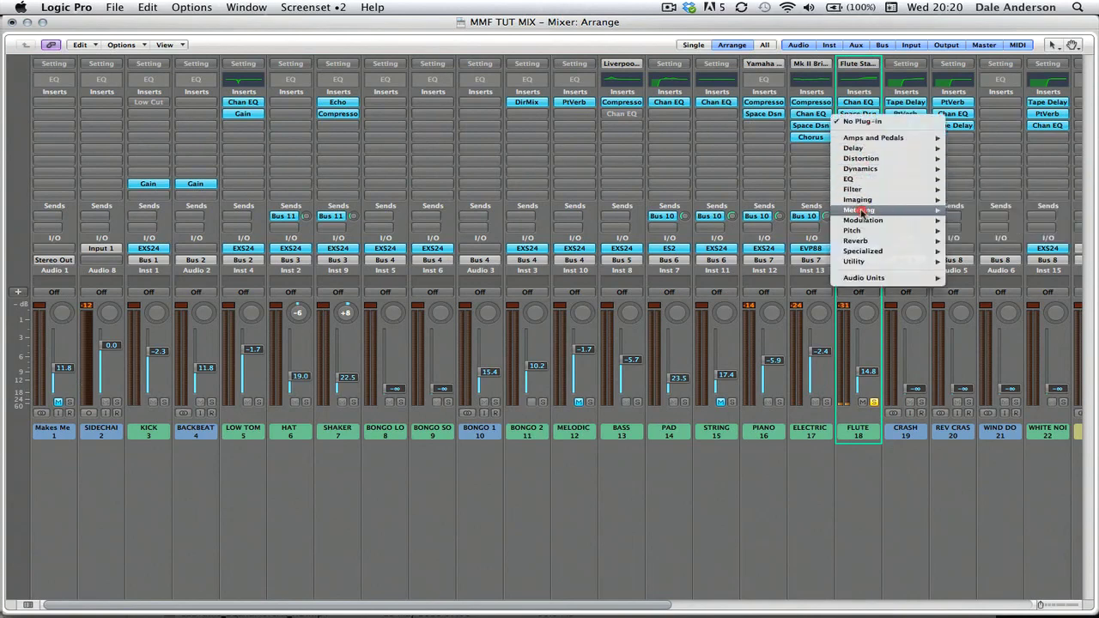
{"action": "mouse_move", "coordinate": [978, 209]}
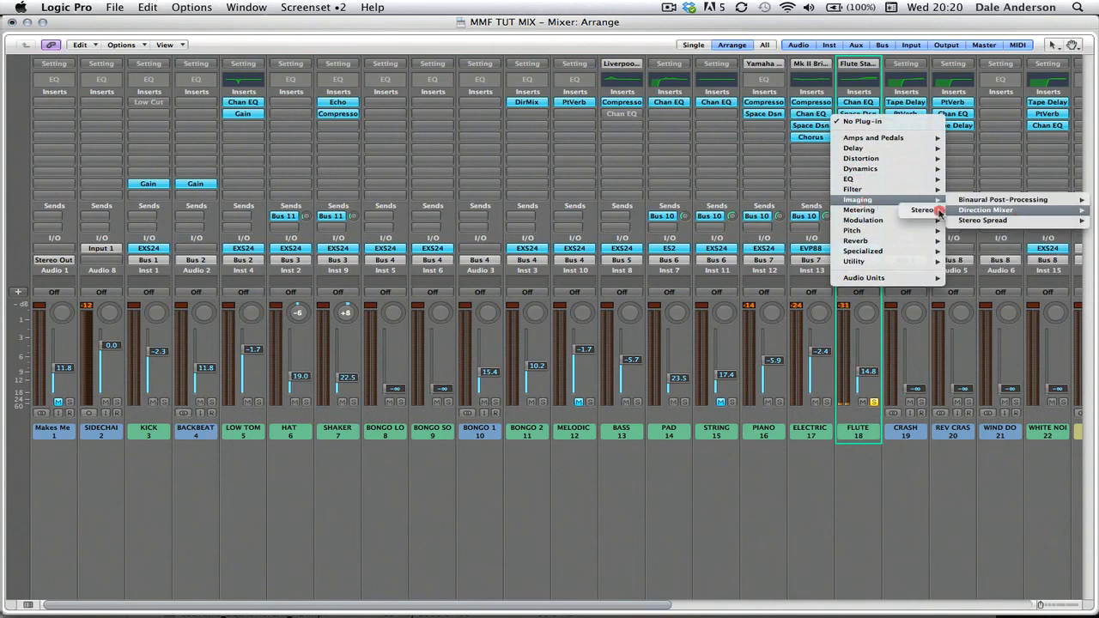
{"action": "left_click", "coordinate": [922, 210]}
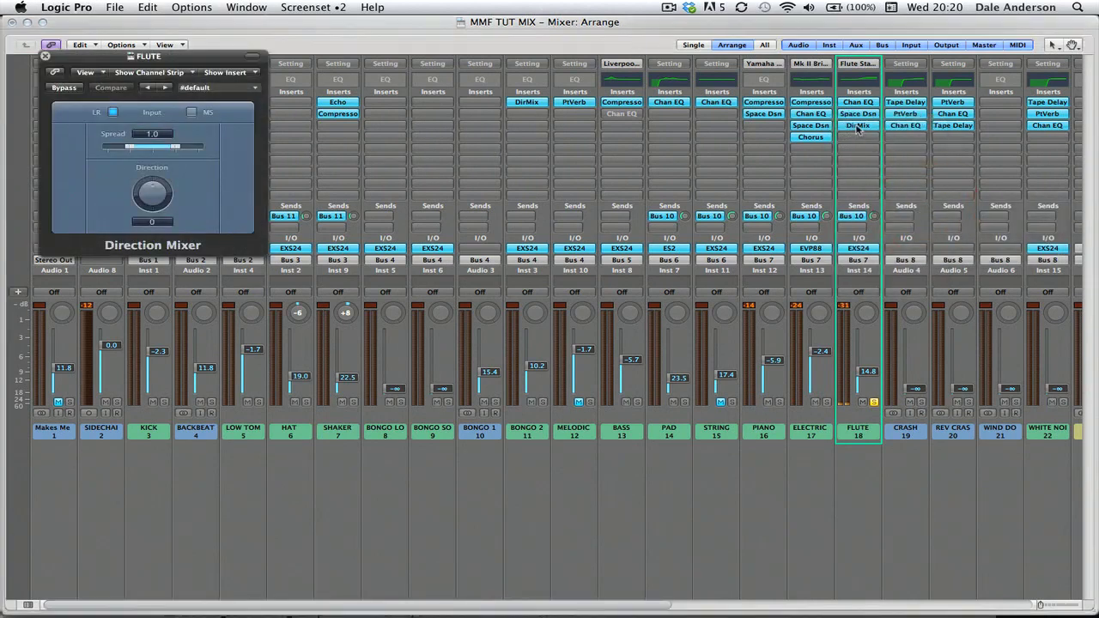
{"action": "mouse_move", "coordinate": [859, 115]}
{"action": "left_mouse_down"}
{"action": "mouse_move", "coordinate": [858, 139]}
{"action": "mouse_move", "coordinate": [861, 129]}
{"action": "left_mouse_up"}
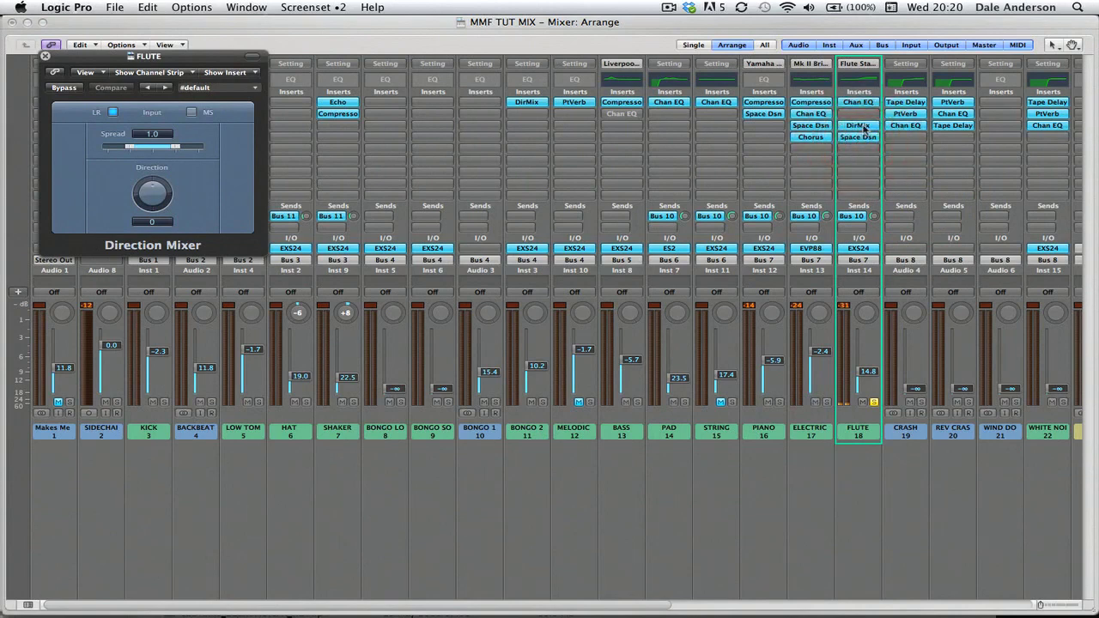
- Narrow the flute's Direction Mixer spread to 0.5 and raise the Flute fader to -8.8 dB
{"action": "left_click_drag", "start_coordinate": [176, 147], "coordinate": [204, 147]}
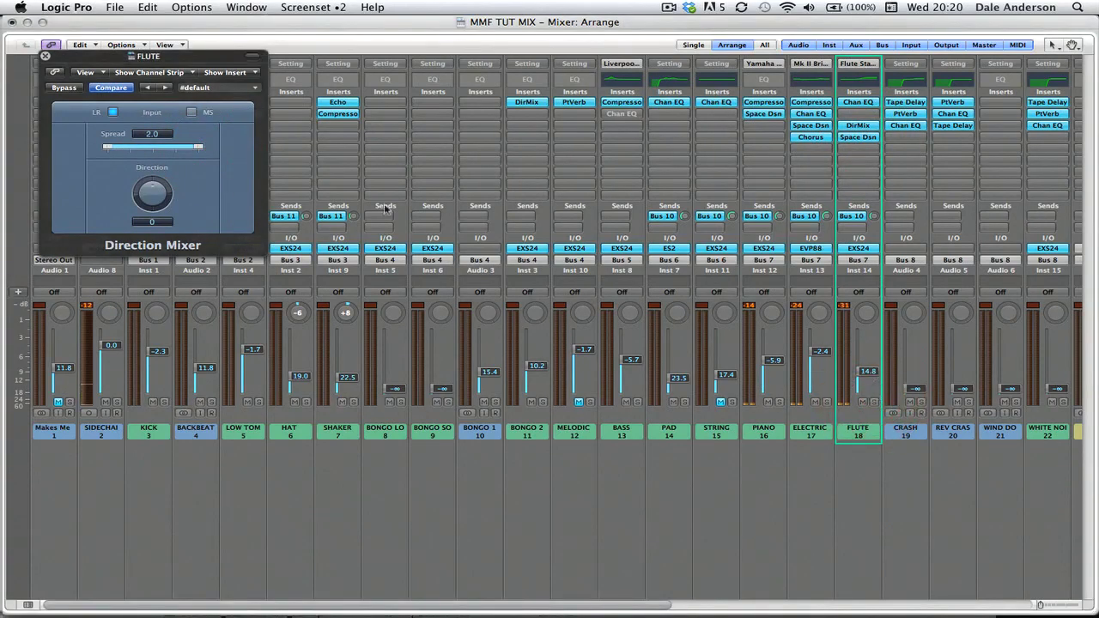
{"action": "left_click_drag", "start_coordinate": [191, 147], "coordinate": [178, 147]}
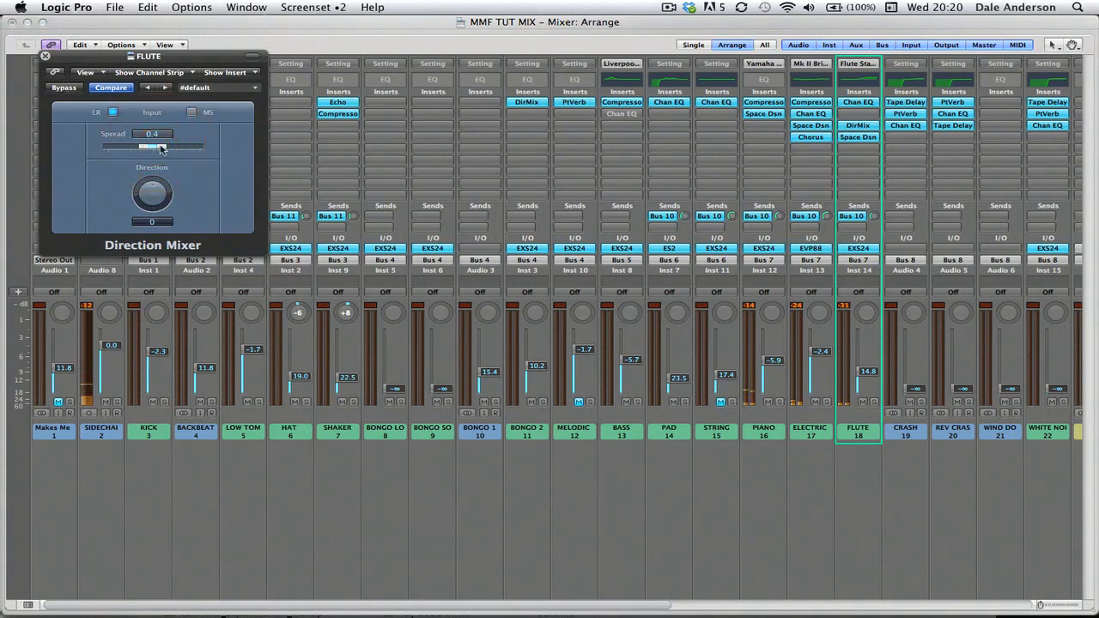
{"action": "left_click_drag", "start_coordinate": [152, 148], "coordinate": [159, 149]}
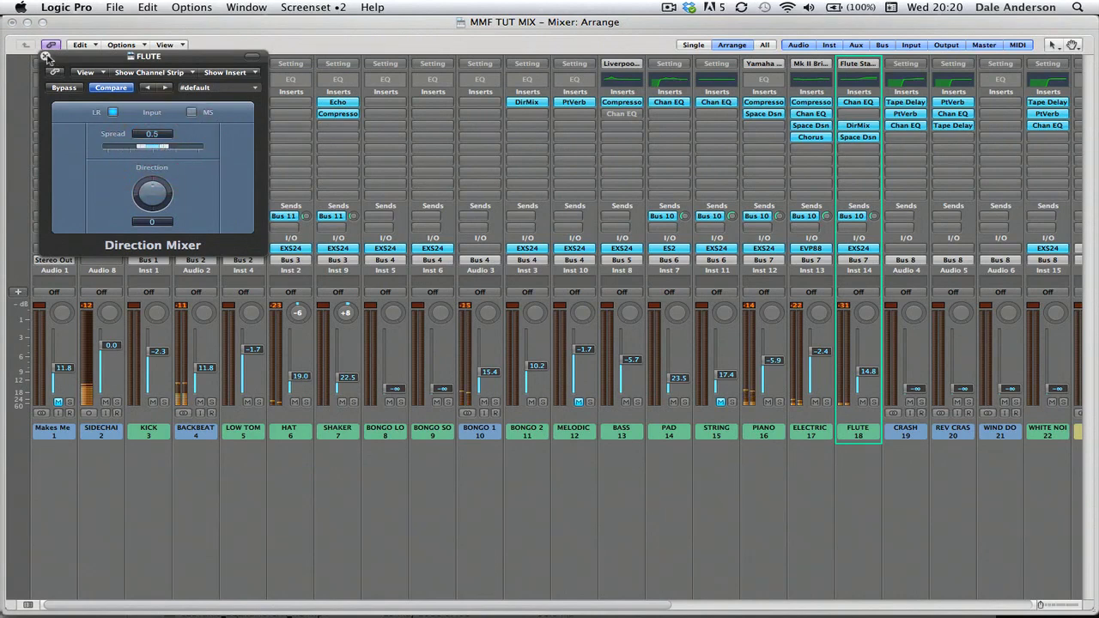
{"action": "left_click_drag", "start_coordinate": [867, 376], "coordinate": [864, 352]}
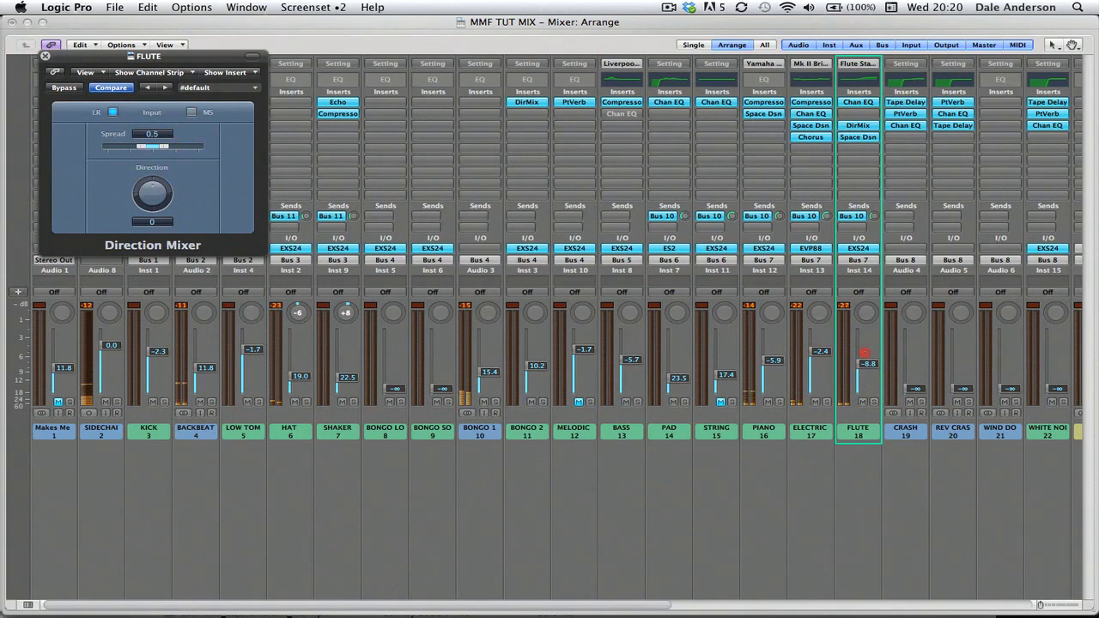
{"action": "mouse_move", "coordinate": [152, 146]}
{"action": "left_mouse_down"}
{"action": "mouse_move", "coordinate": [201, 148]}
{"action": "mouse_move", "coordinate": [159, 148]}
{"action": "left_mouse_up"}
{"action": "left_click", "coordinate": [45, 56]}
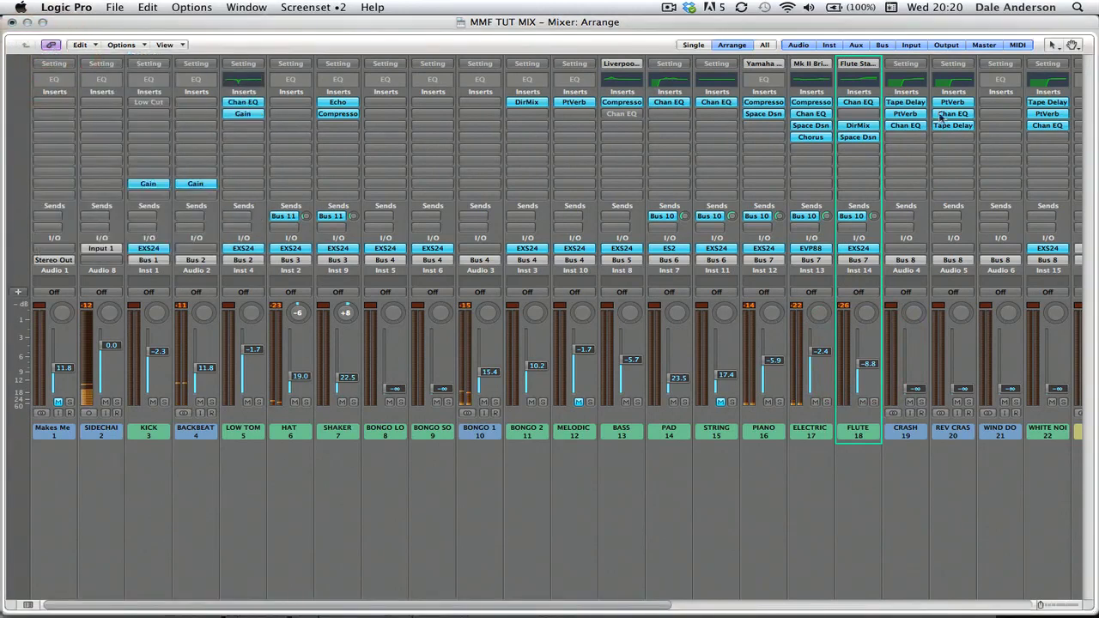
- Insert a Stereo Delay after Space Designer on the Flute channel and choose its 1/4 Note Dotted preset
{"action": "left_click", "coordinate": [856, 150]}
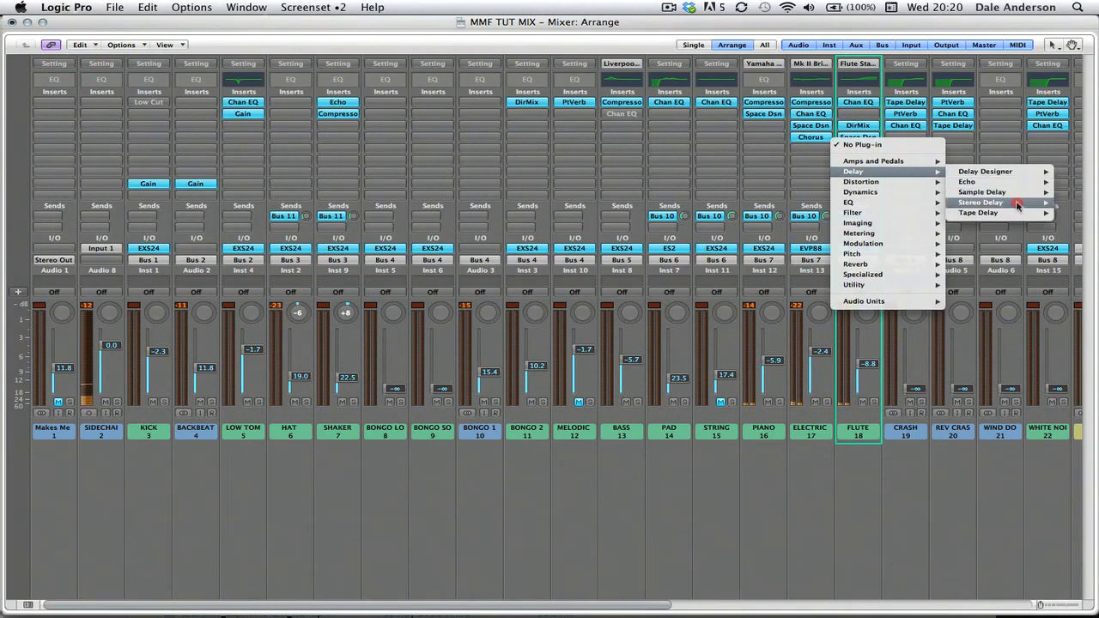
{"action": "mouse_move", "coordinate": [1018, 204]}
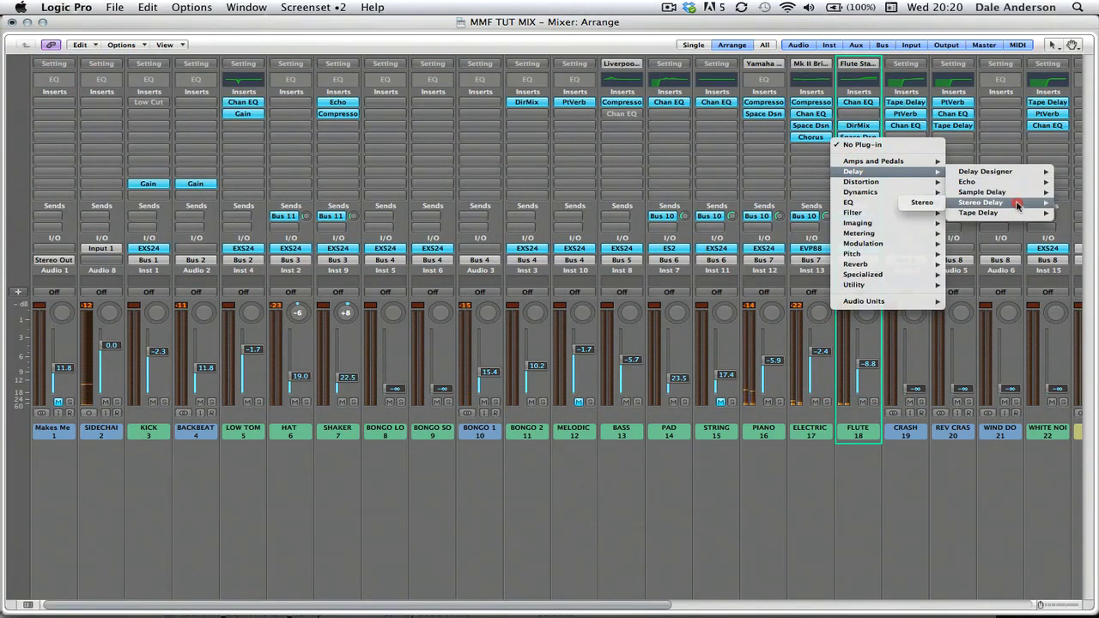
{"action": "left_click", "coordinate": [926, 206]}
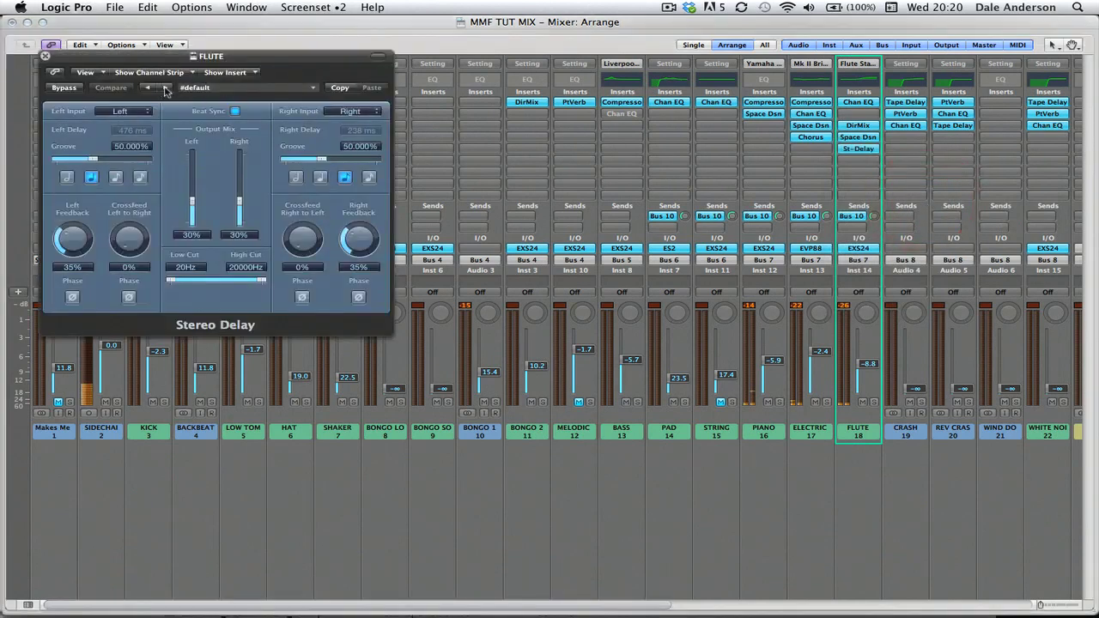
{"action": "left_click", "coordinate": [166, 87]}
{"action": "left_click", "coordinate": [166, 88]}
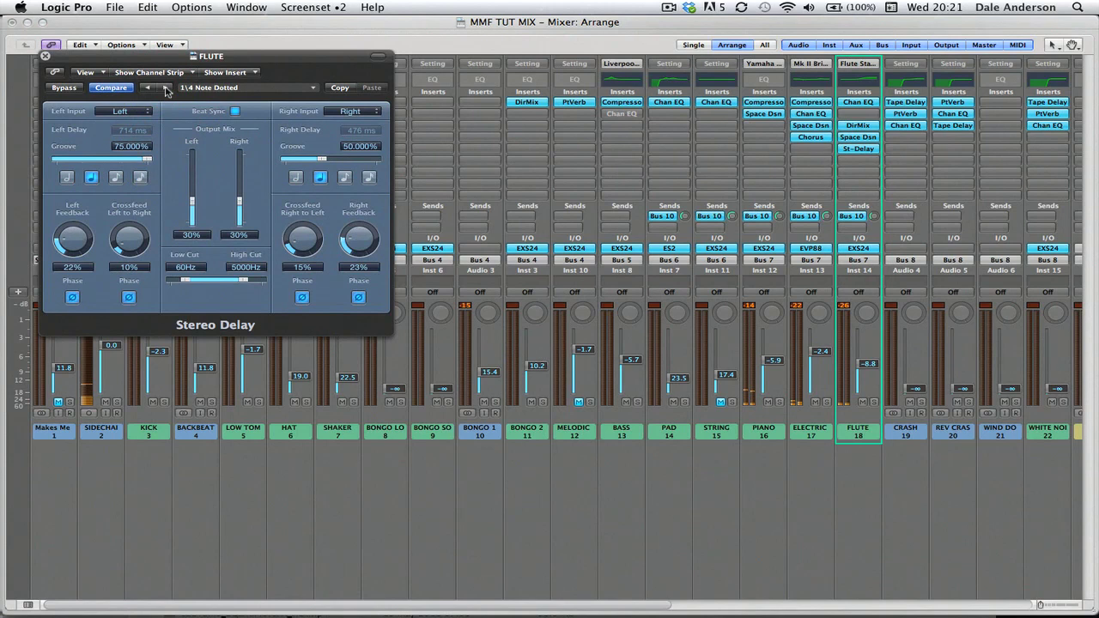
{"action": "left_click", "coordinate": [166, 87]}
{"action": "left_click", "coordinate": [165, 88]}
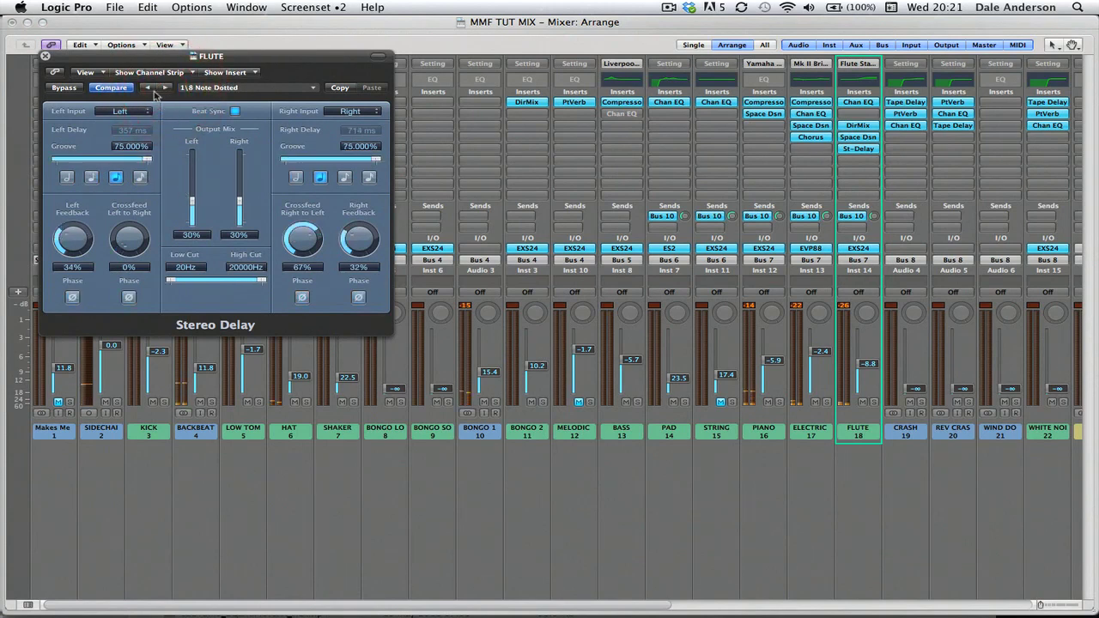
{"action": "left_click", "coordinate": [148, 87]}
{"action": "left_click", "coordinate": [148, 87]}
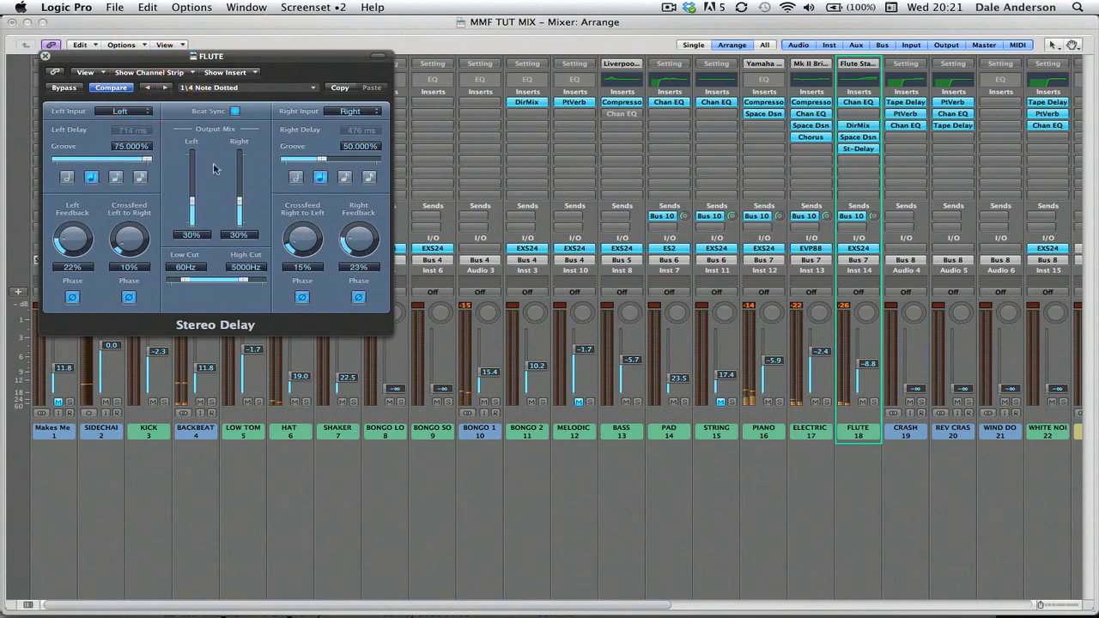
- Set the flute delay's low cut to 230 Hz and high cut to 3900 Hz while soloed, then unsolo the channel
{"action": "left_click", "coordinate": [873, 401]}
{"action": "left_click_drag", "start_coordinate": [184, 280], "coordinate": [240, 282]}
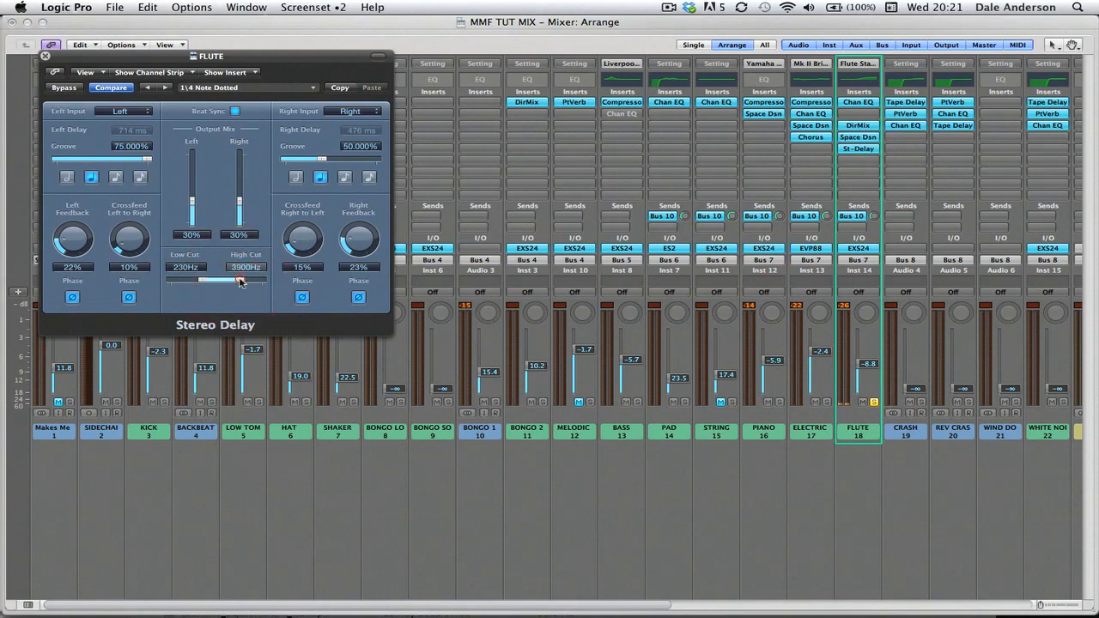
{"action": "left_click", "coordinate": [874, 402]}
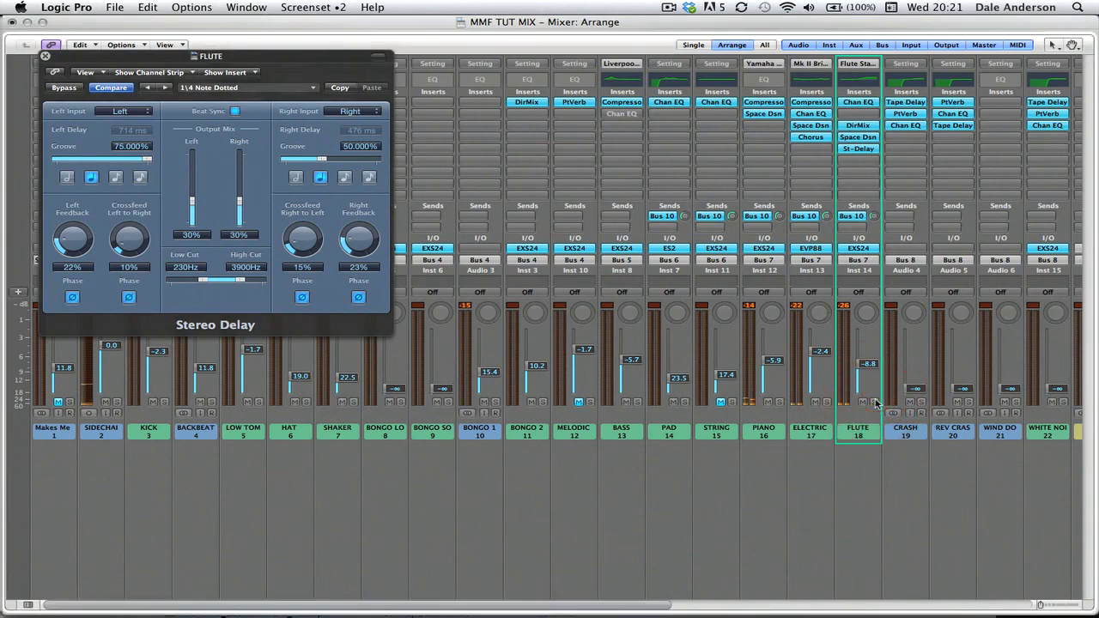
{"action": "left_click", "coordinate": [45, 56]}
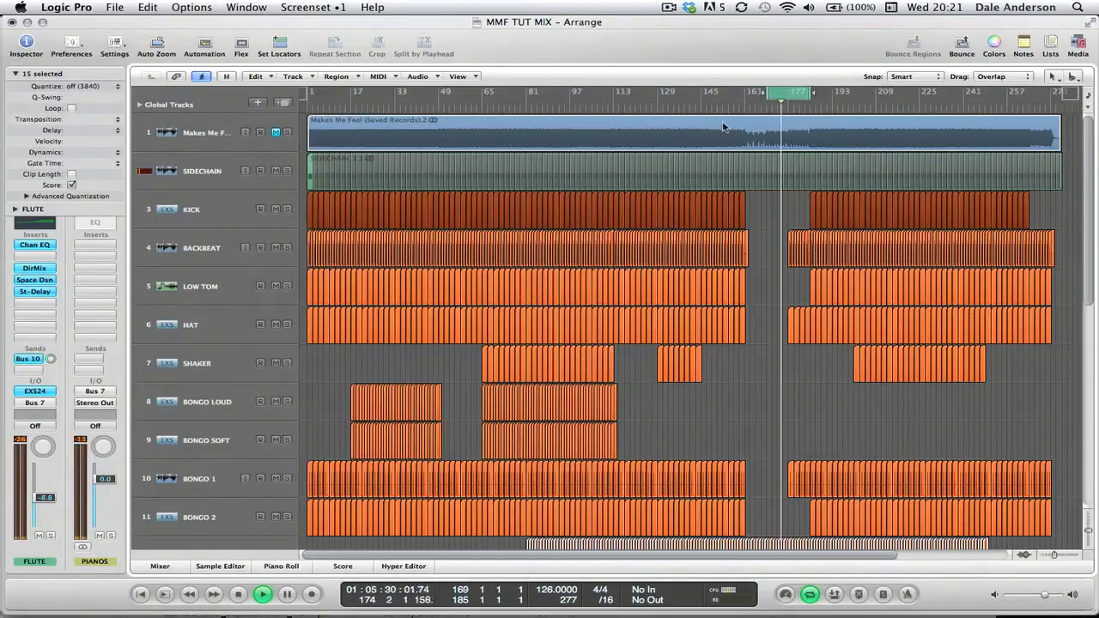
- Turn off cycle playback in the arrangement and pan the Flute channel to +6
{"action": "left_click", "coordinate": [794, 91]}
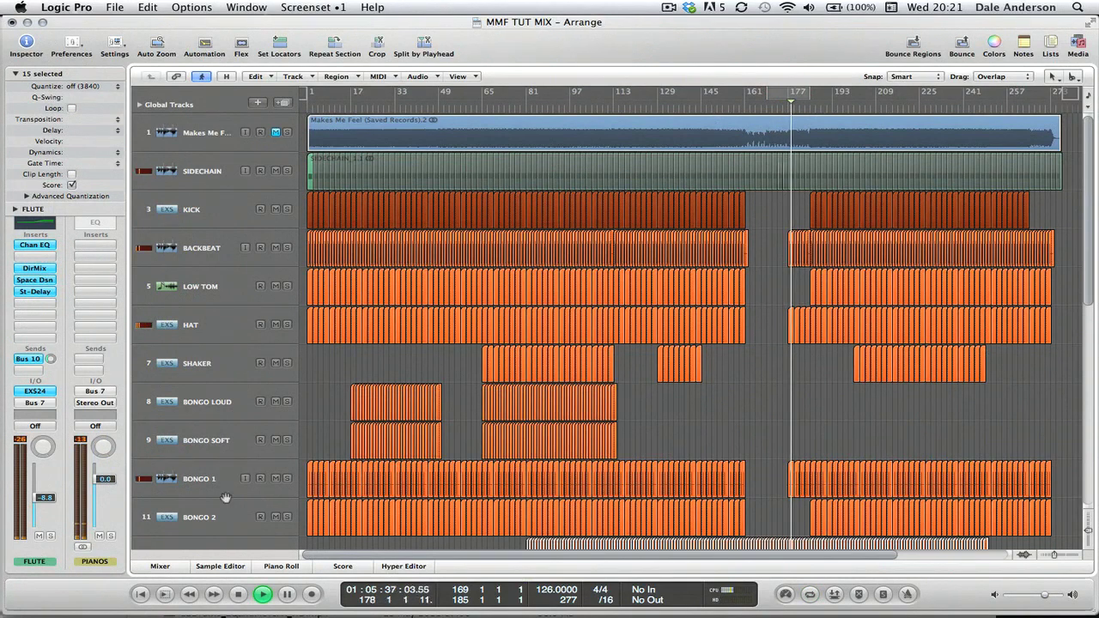
{"action": "mouse_move", "coordinate": [43, 447]}
{"action": "left_mouse_down"}
{"action": "mouse_move", "coordinate": [45, 483]}
{"action": "mouse_move", "coordinate": [50, 417]}
{"action": "mouse_move", "coordinate": [50, 438]}
{"action": "left_mouse_up"}
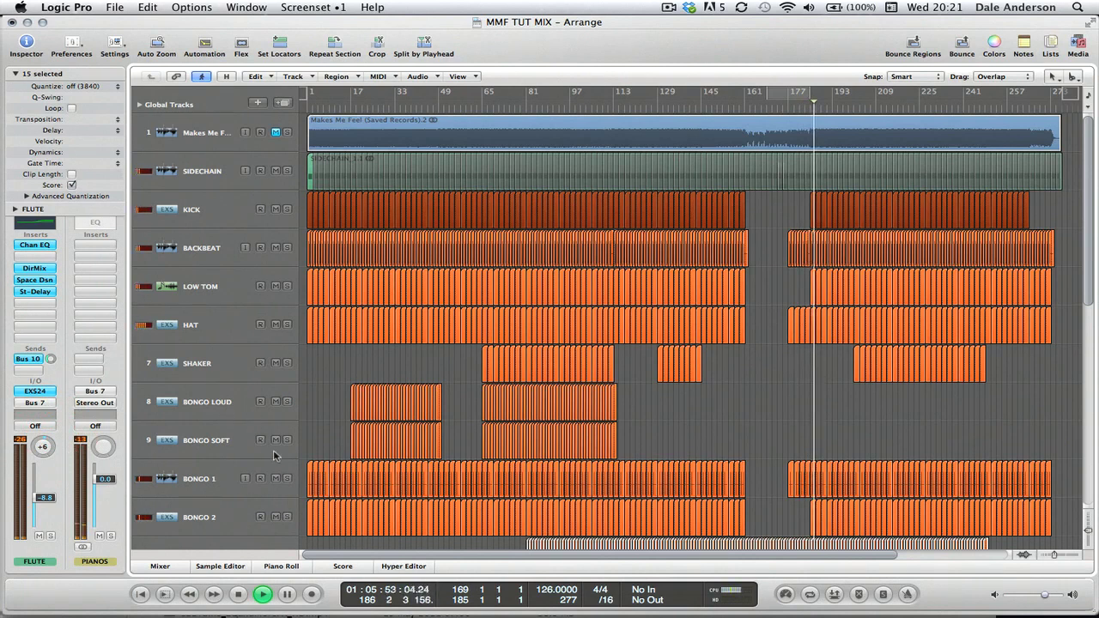
- Unmute the Melodic Bongo track and raise the Flute fader to -2.1 dB
{"action": "scroll", "coordinate": [271, 472], "scroll_direction": "down", "scroll_amount": 2}
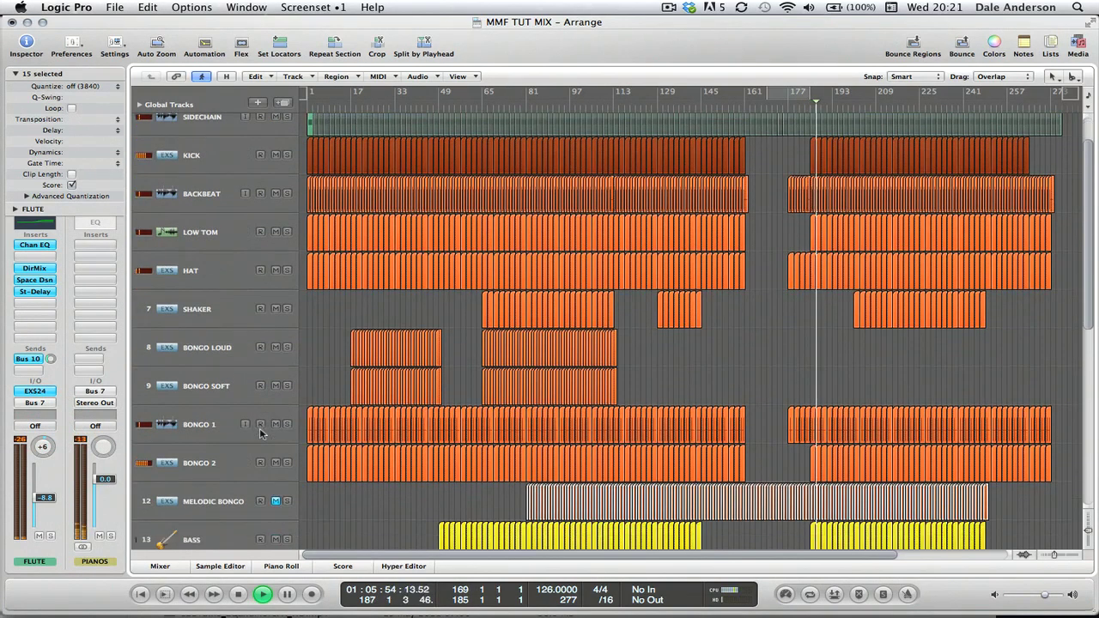
{"action": "left_click", "coordinate": [276, 501]}
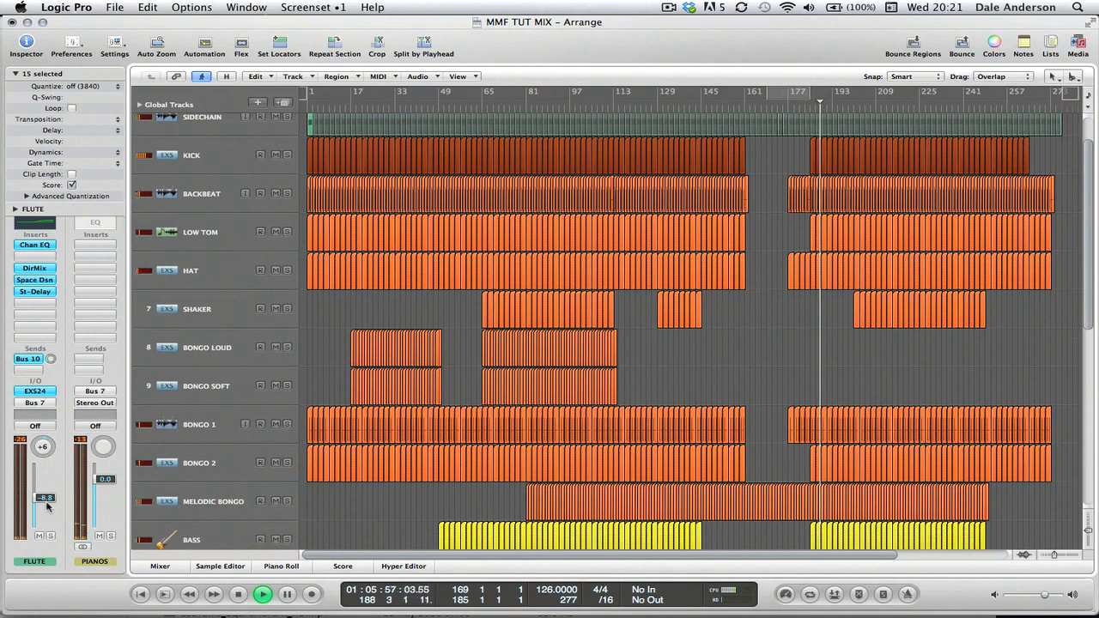
{"action": "mouse_move", "coordinate": [44, 497]}
{"action": "left_mouse_down"}
{"action": "mouse_move", "coordinate": [48, 477]}
{"action": "mouse_move", "coordinate": [49, 491]}
{"action": "left_mouse_up"}
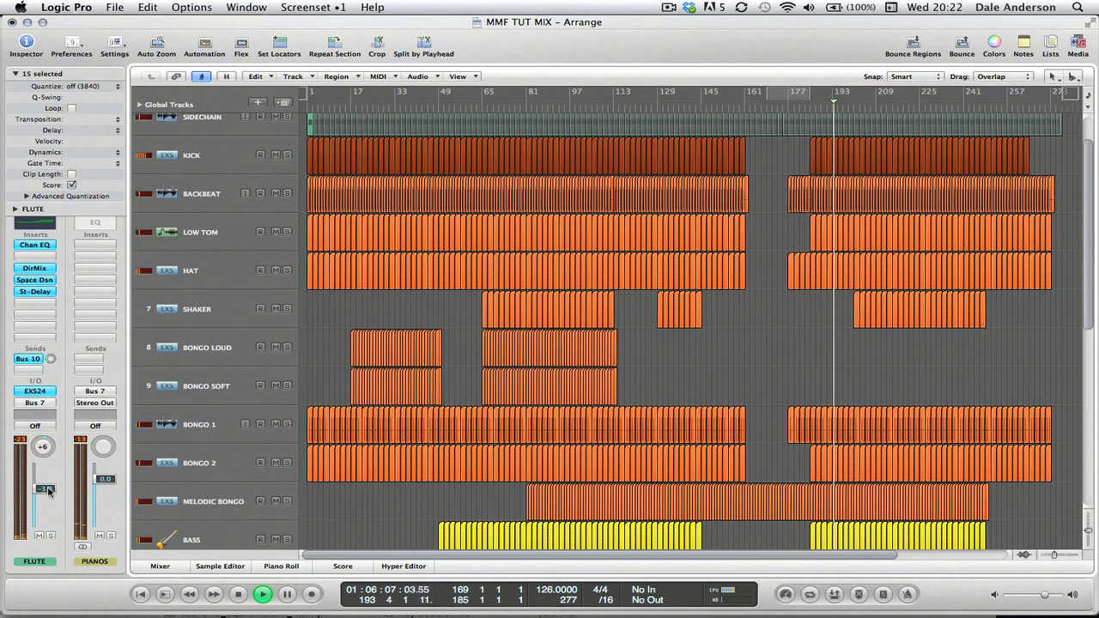
{"action": "left_click", "coordinate": [49, 487]}
{"action": "mouse_move", "coordinate": [49, 486]}
{"action": "left_mouse_down"}
{"action": "mouse_move", "coordinate": [59, 461]}
{"action": "mouse_move", "coordinate": [60, 479]}
{"action": "left_mouse_up"}
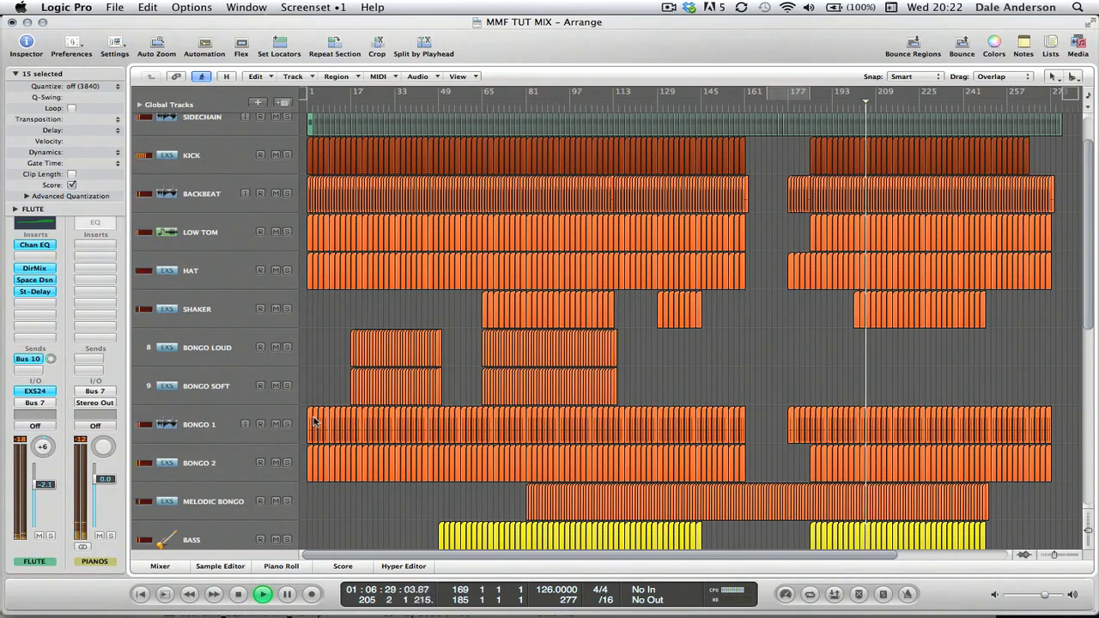
- Unmute the String track and select its channel
{"action": "scroll", "coordinate": [546, 346], "scroll_direction": "down", "scroll_amount": 8}
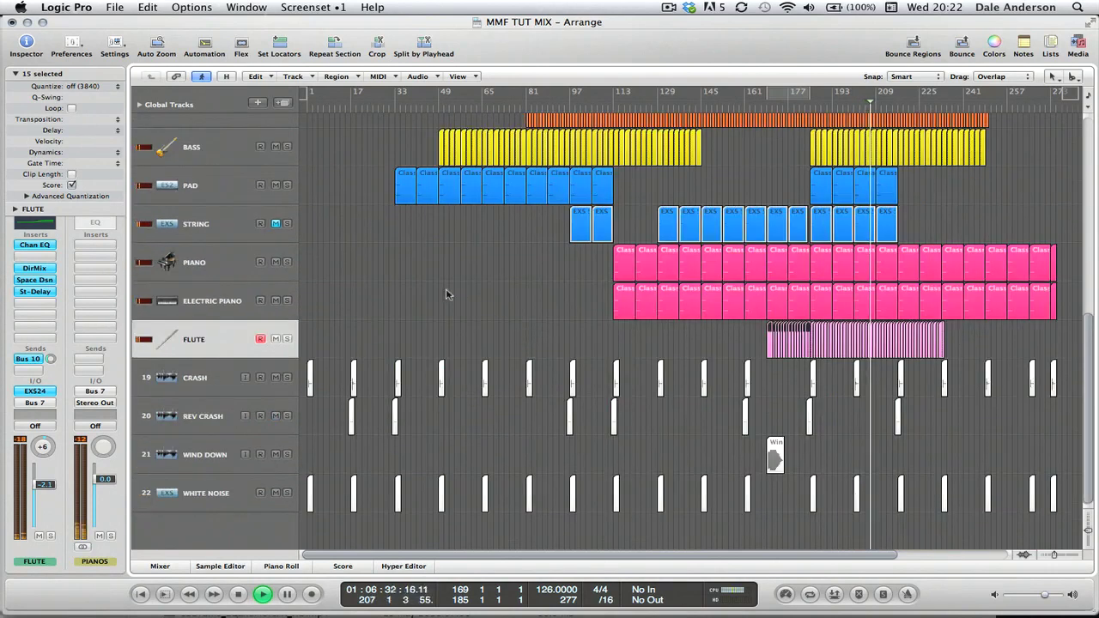
{"action": "left_click", "coordinate": [275, 224]}
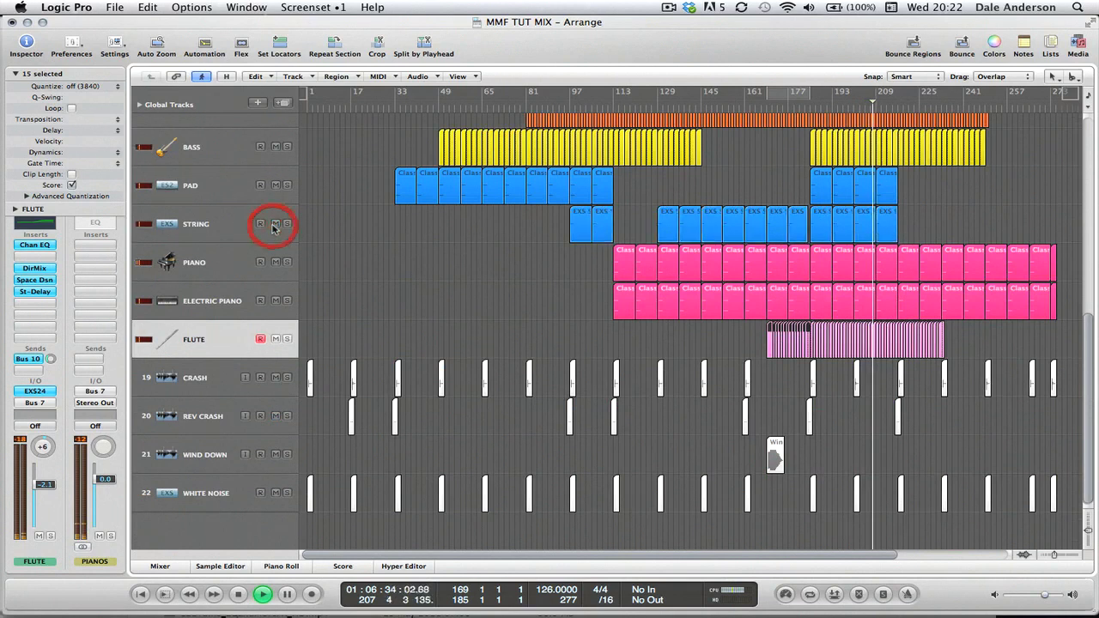
{"action": "left_click", "coordinate": [211, 222]}
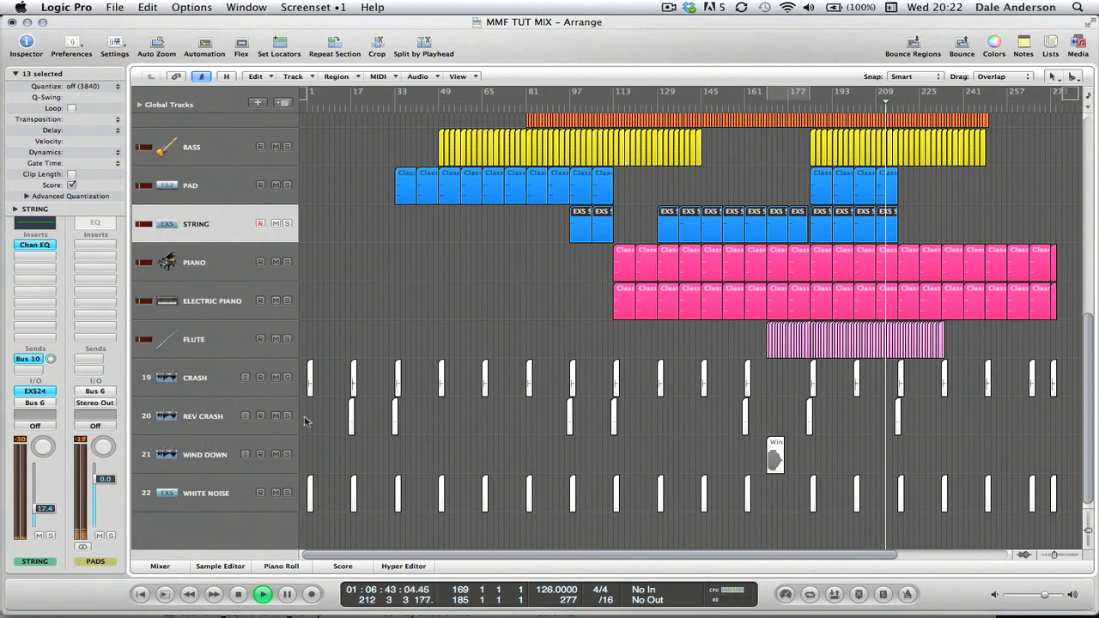
- Bring the Crash channel's fader up to a low level in the mix during playback
{"action": "left_click", "coordinate": [207, 383]}
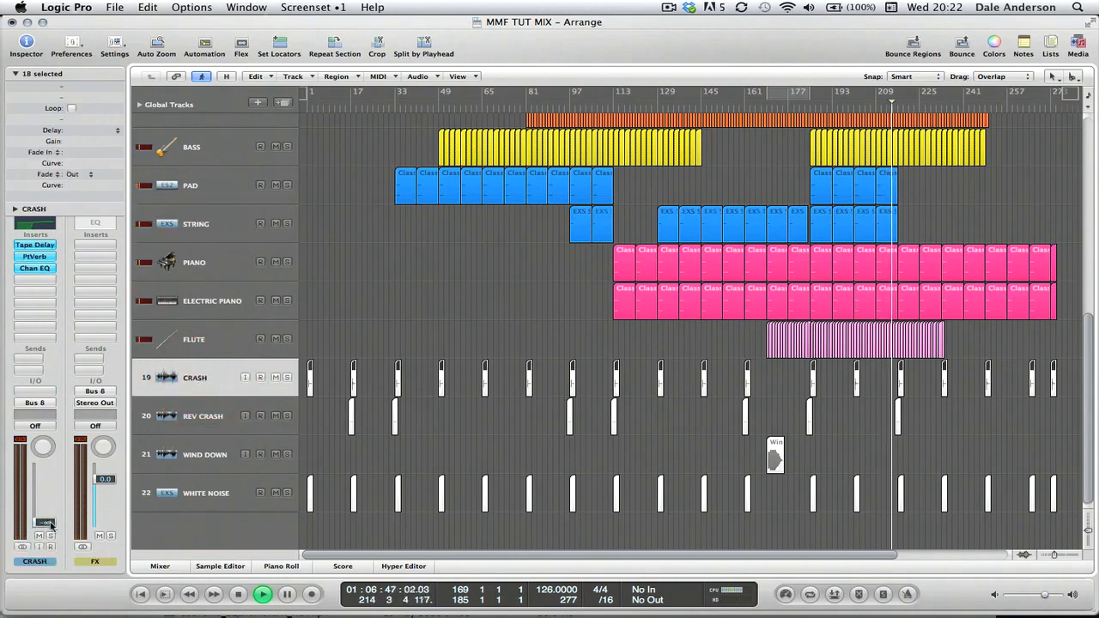
{"action": "mouse_move", "coordinate": [50, 523]}
{"action": "left_mouse_down"}
{"action": "mouse_move", "coordinate": [53, 499]}
{"action": "mouse_move", "coordinate": [52, 511]}
{"action": "left_mouse_up"}
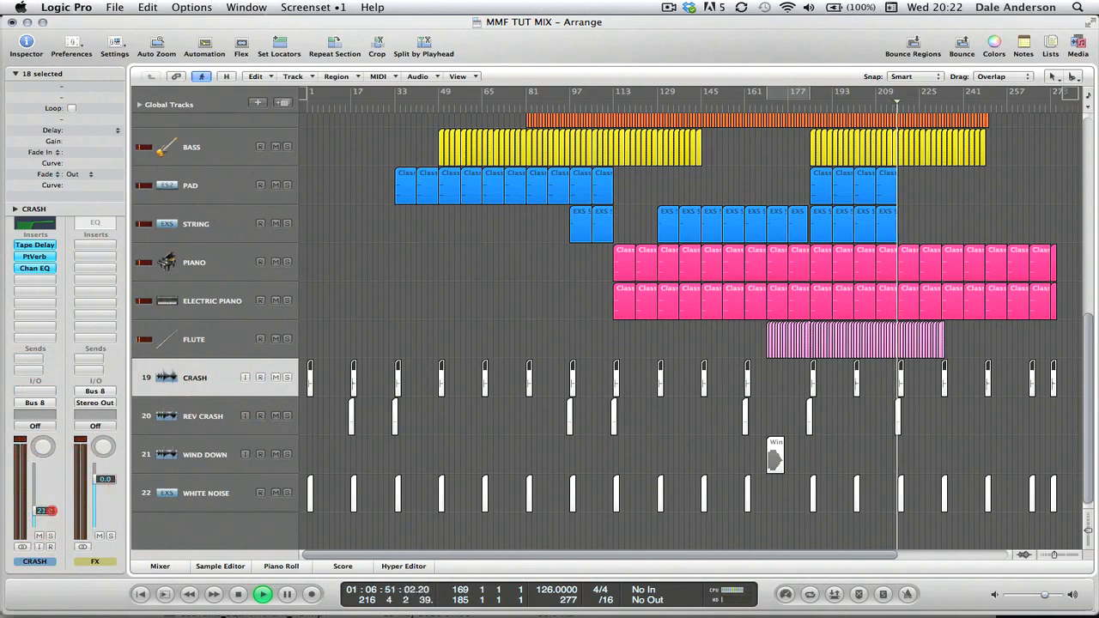
{"action": "left_click_drag", "start_coordinate": [51, 511], "coordinate": [50, 512]}
- Replay the lead-in to bar 217 and bring the Rev Crash fader up to -21.5 dB
{"action": "left_click", "coordinate": [885, 93]}
{"action": "left_click", "coordinate": [197, 419]}
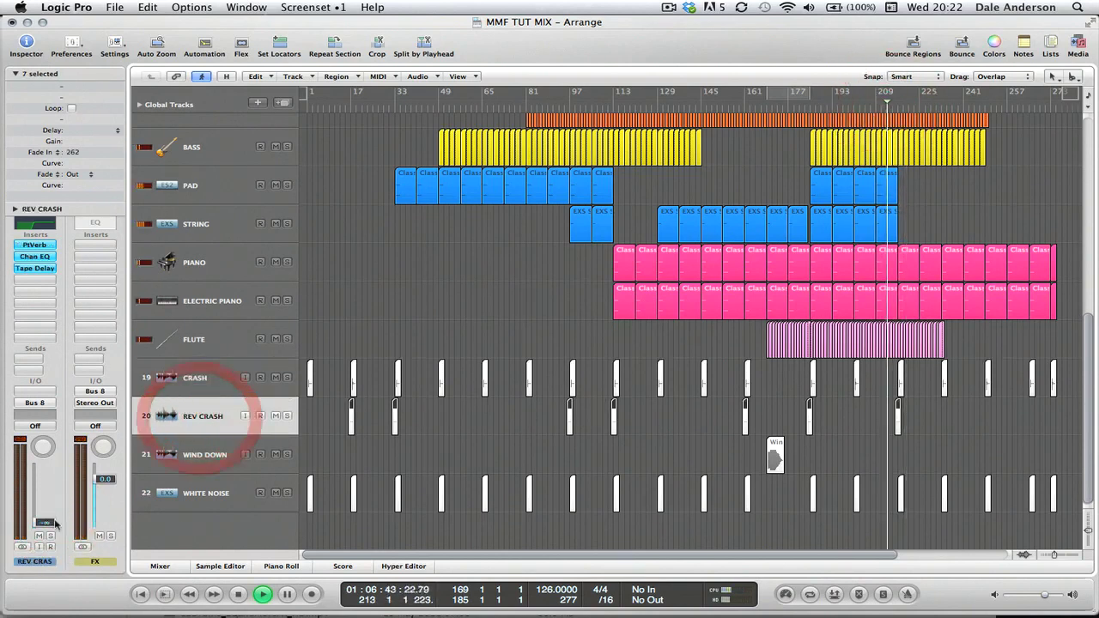
{"action": "mouse_move", "coordinate": [49, 525]}
{"action": "left_mouse_down"}
{"action": "mouse_move", "coordinate": [51, 497]}
{"action": "mouse_move", "coordinate": [52, 512]}
{"action": "left_mouse_up"}
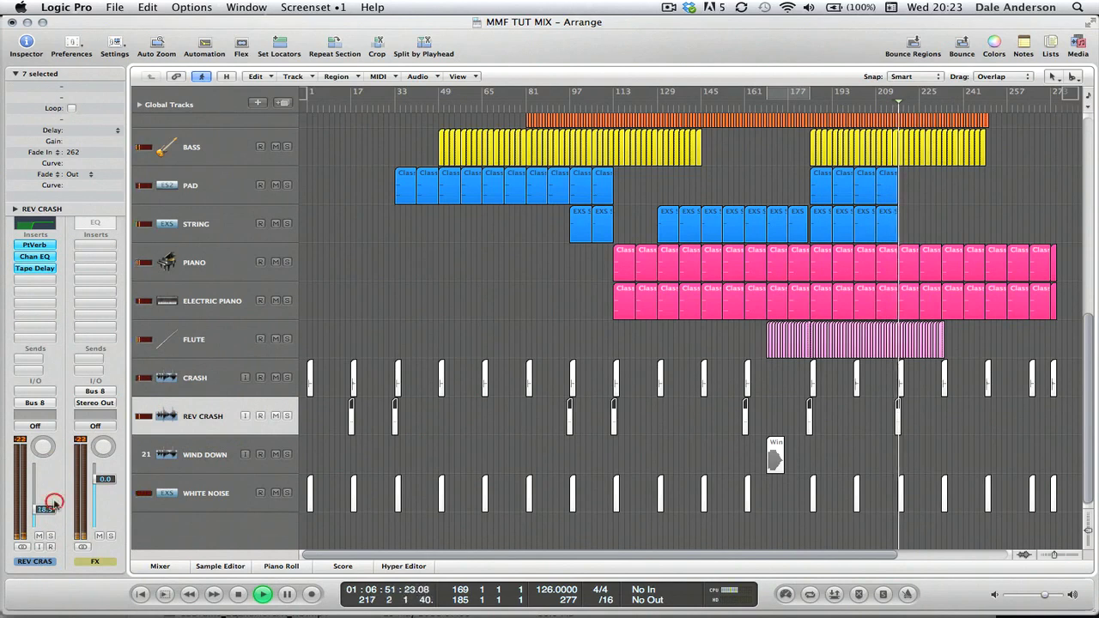
{"action": "left_click", "coordinate": [875, 106]}
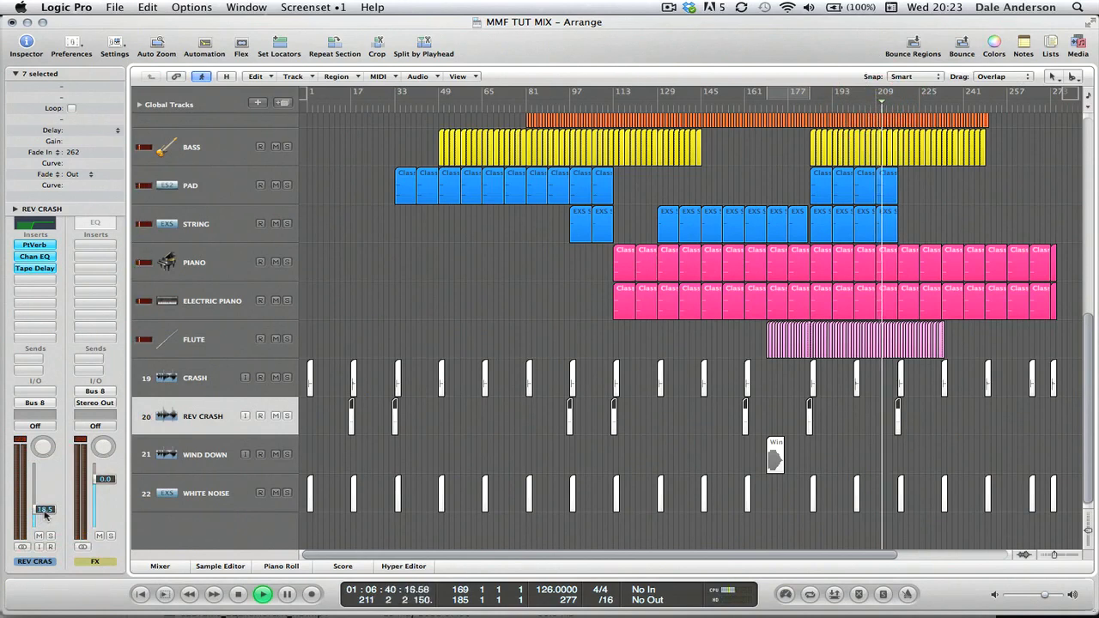
{"action": "left_click_drag", "start_coordinate": [45, 510], "coordinate": [45, 509]}
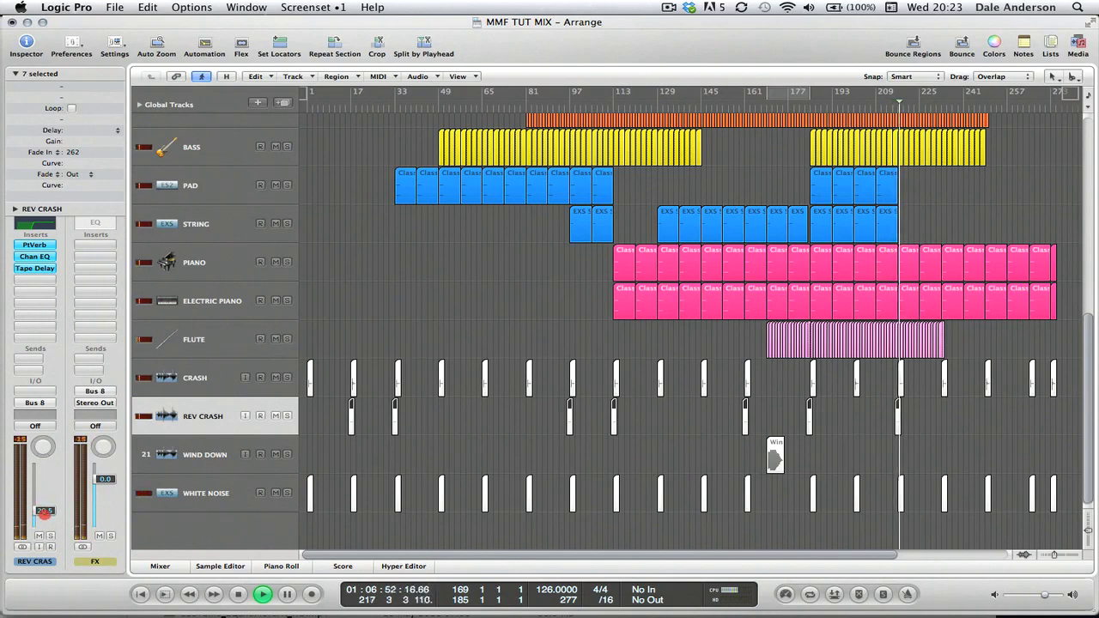
{"action": "left_click_drag", "start_coordinate": [43, 512], "coordinate": [43, 515]}
{"action": "left_click", "coordinate": [891, 105]}
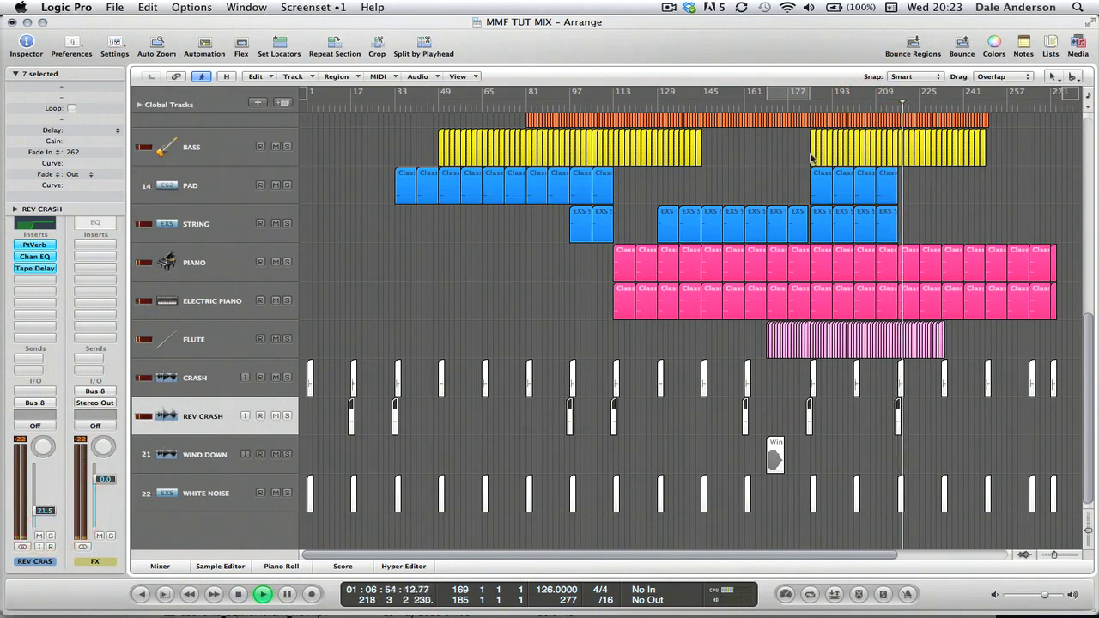
- Replay the passage around bar 217 and bring the White Noise fader up to -8.8 dB
{"action": "left_click", "coordinate": [879, 96]}
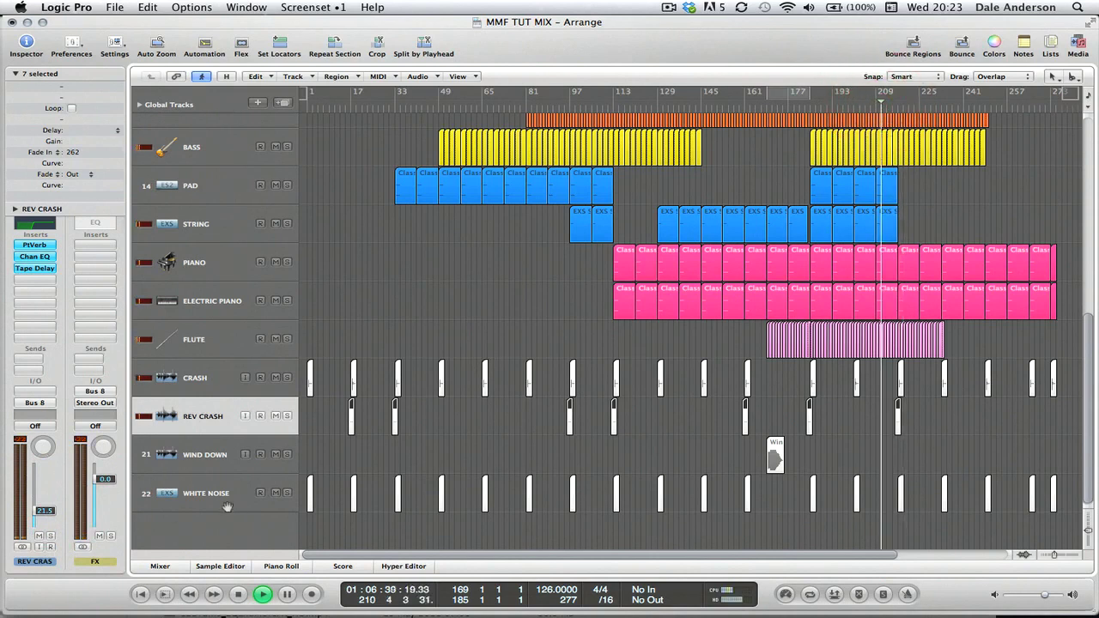
{"action": "left_click", "coordinate": [165, 482]}
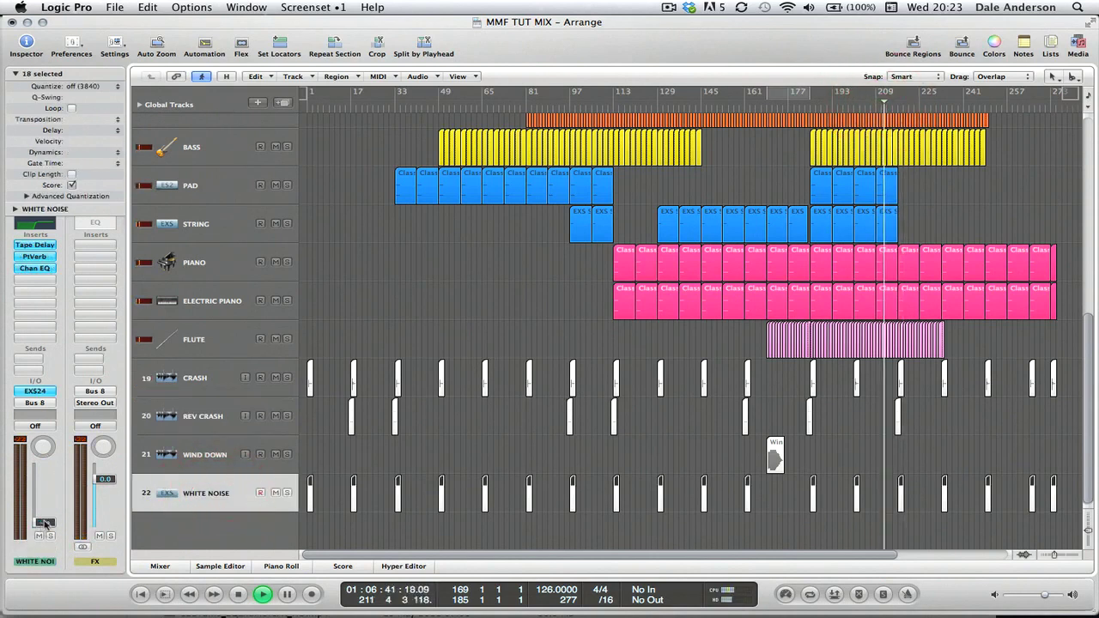
{"action": "left_click_drag", "start_coordinate": [45, 522], "coordinate": [45, 516]}
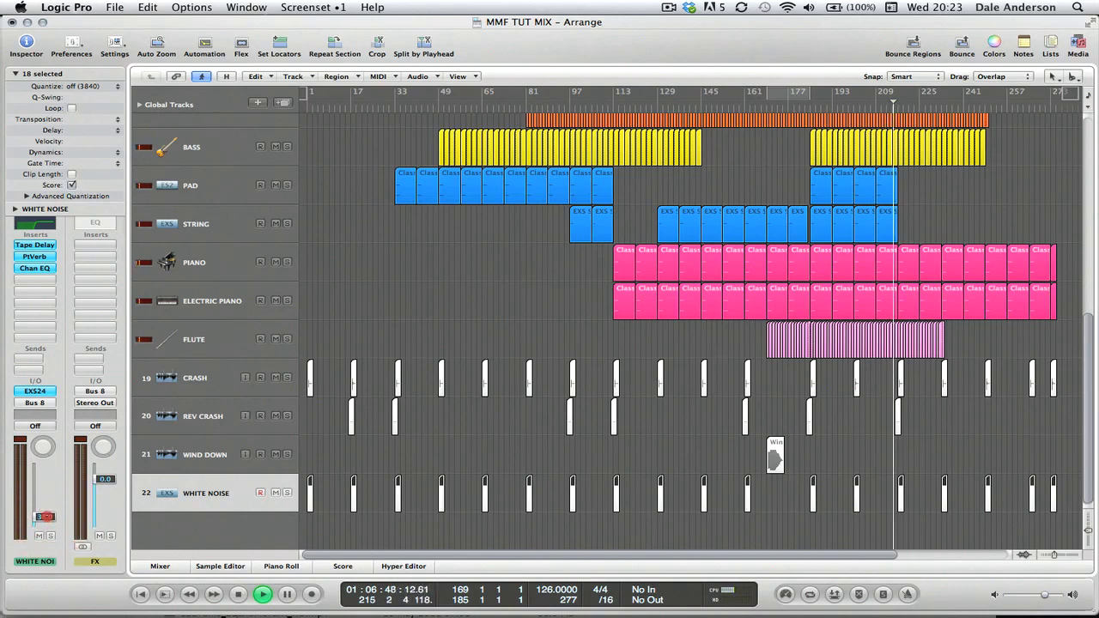
{"action": "left_click", "coordinate": [45, 516]}
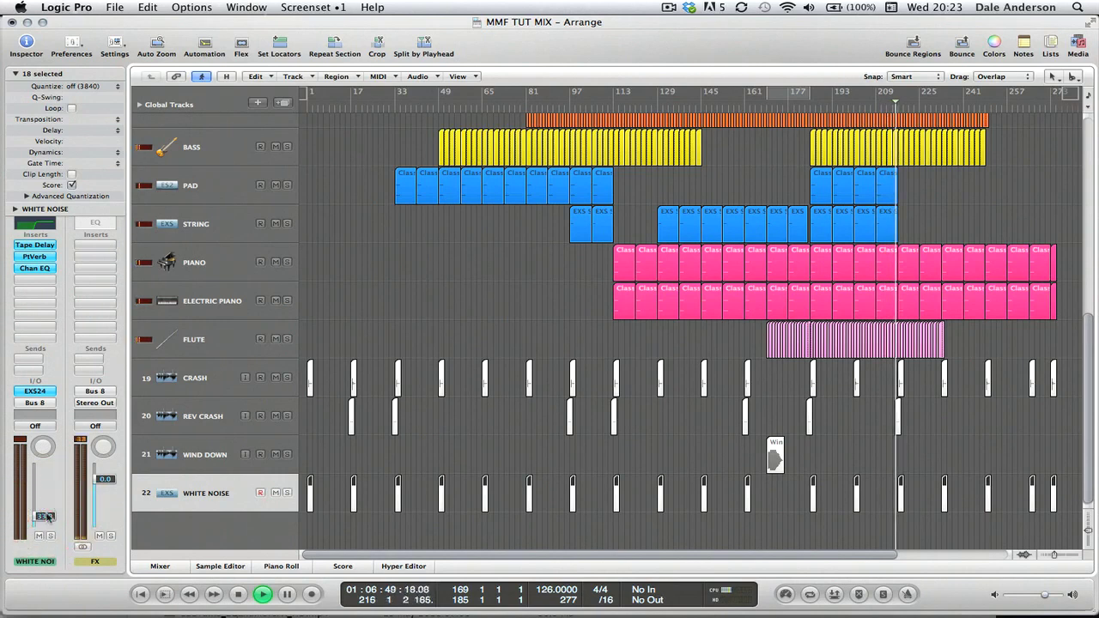
{"action": "left_click_drag", "start_coordinate": [44, 516], "coordinate": [49, 491]}
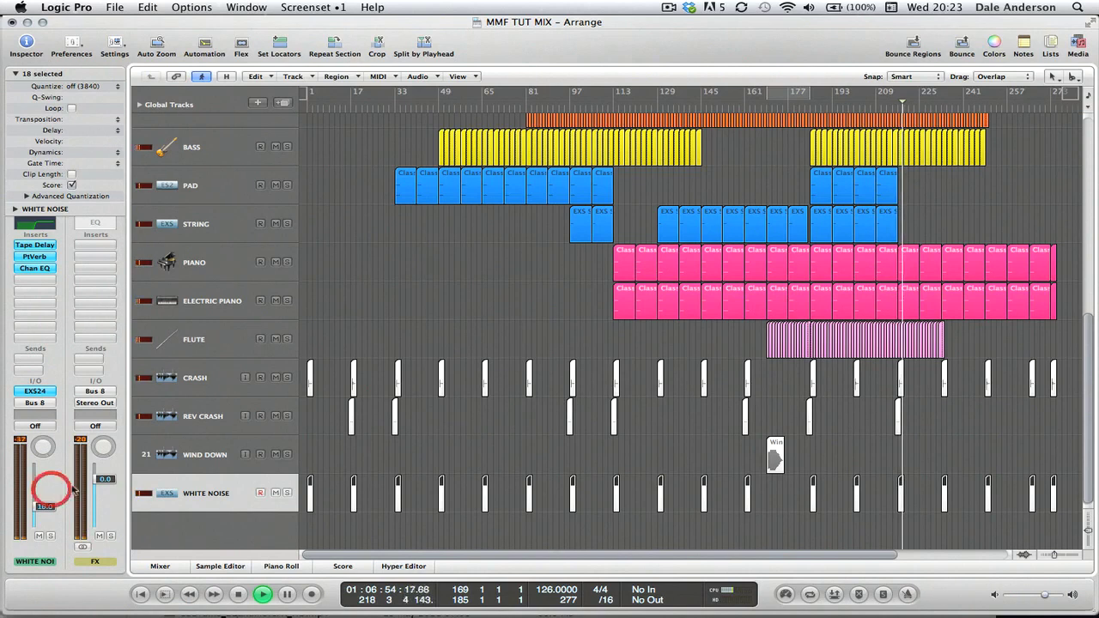
{"action": "left_click", "coordinate": [897, 108]}
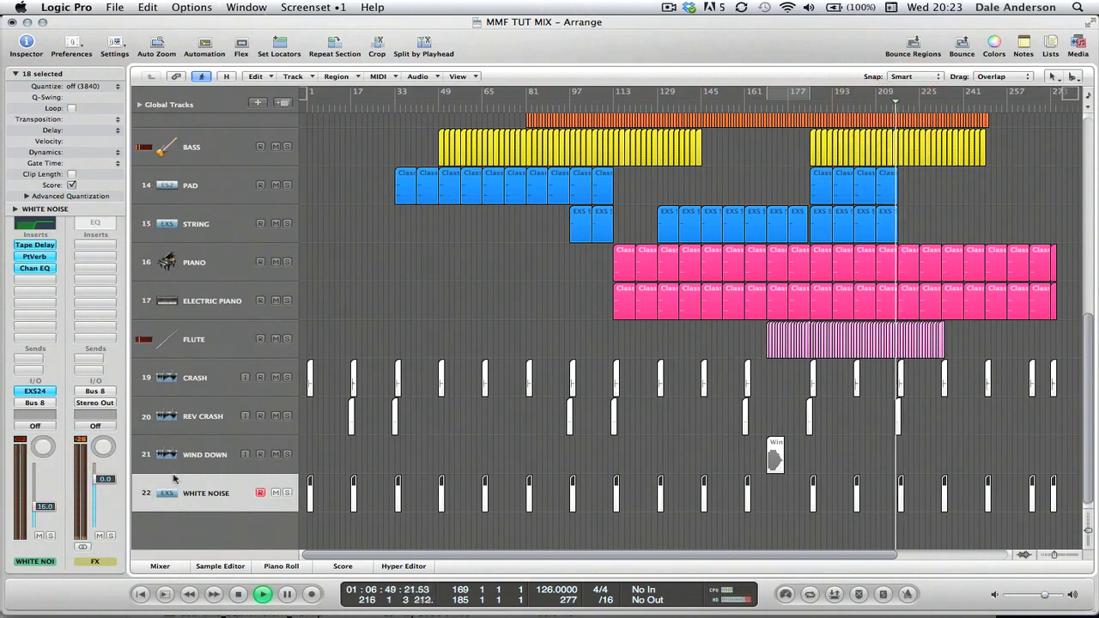
{"action": "left_click_drag", "start_coordinate": [49, 508], "coordinate": [59, 484]}
- Solo the White Noise channel and insert a Sample Delay after its Channel EQ
{"action": "left_click", "coordinate": [51, 536]}
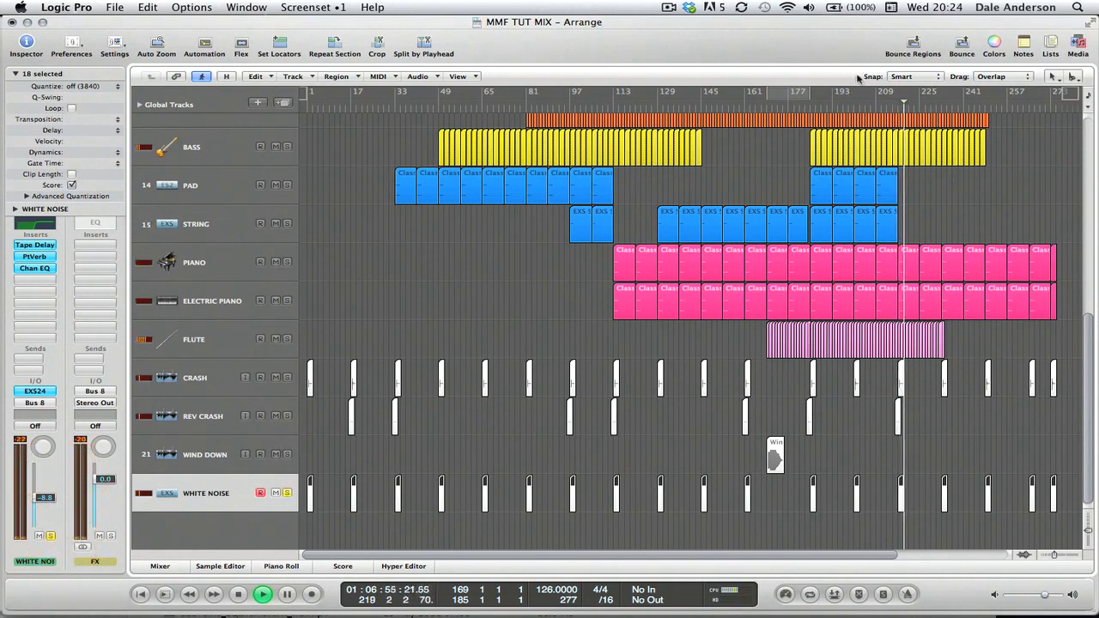
{"action": "left_click", "coordinate": [885, 93]}
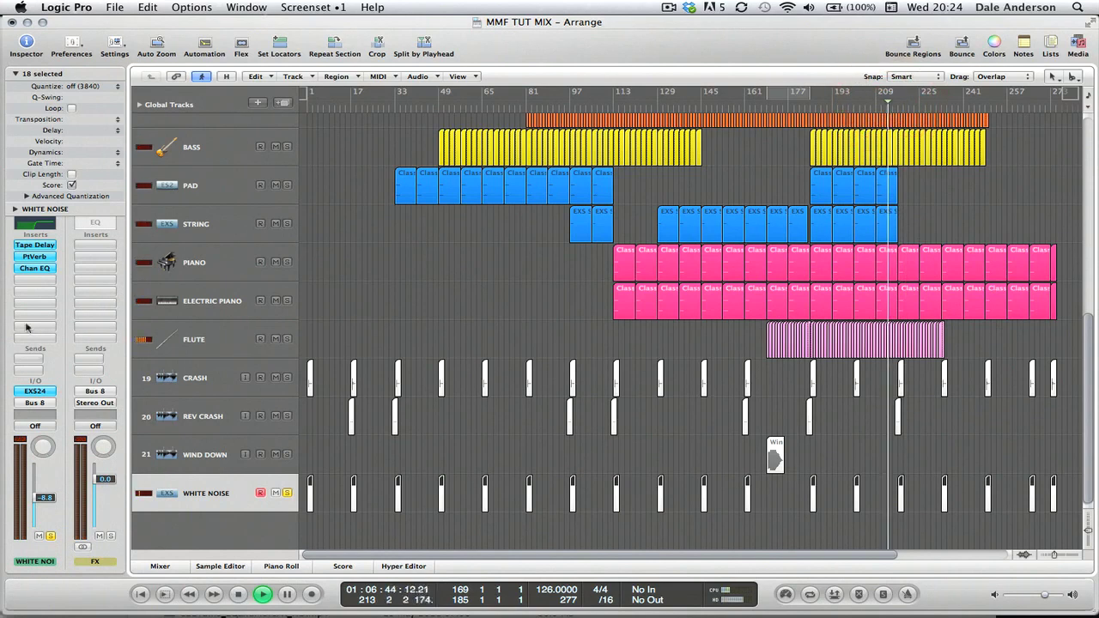
{"action": "left_click", "coordinate": [41, 280]}
{"action": "mouse_move", "coordinate": [43, 303]}
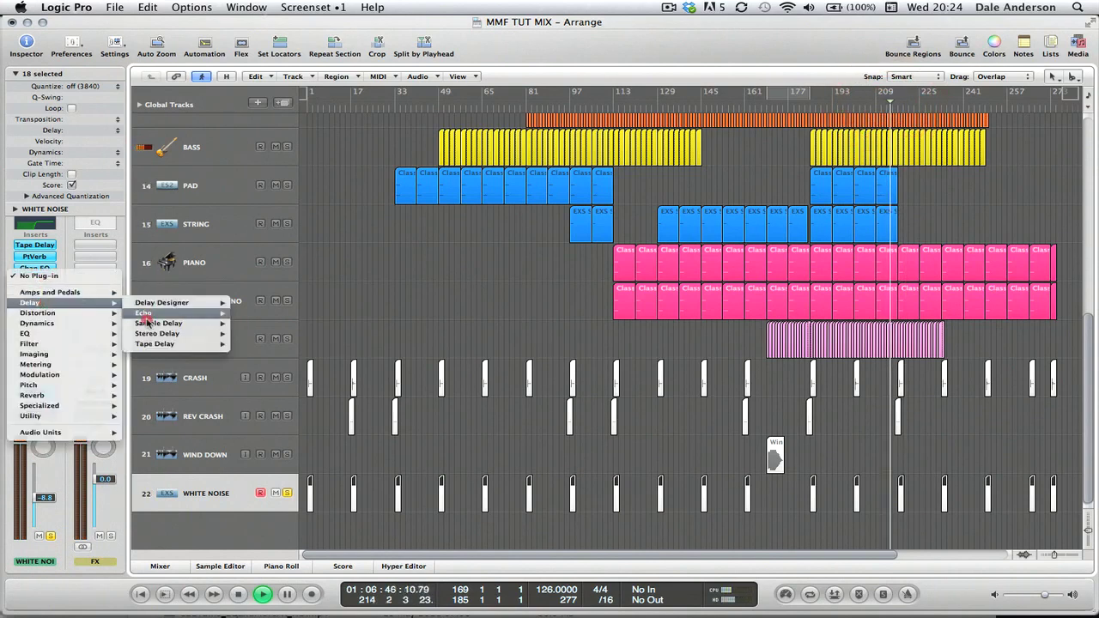
{"action": "mouse_move", "coordinate": [163, 323]}
{"action": "left_click", "coordinate": [258, 319]}
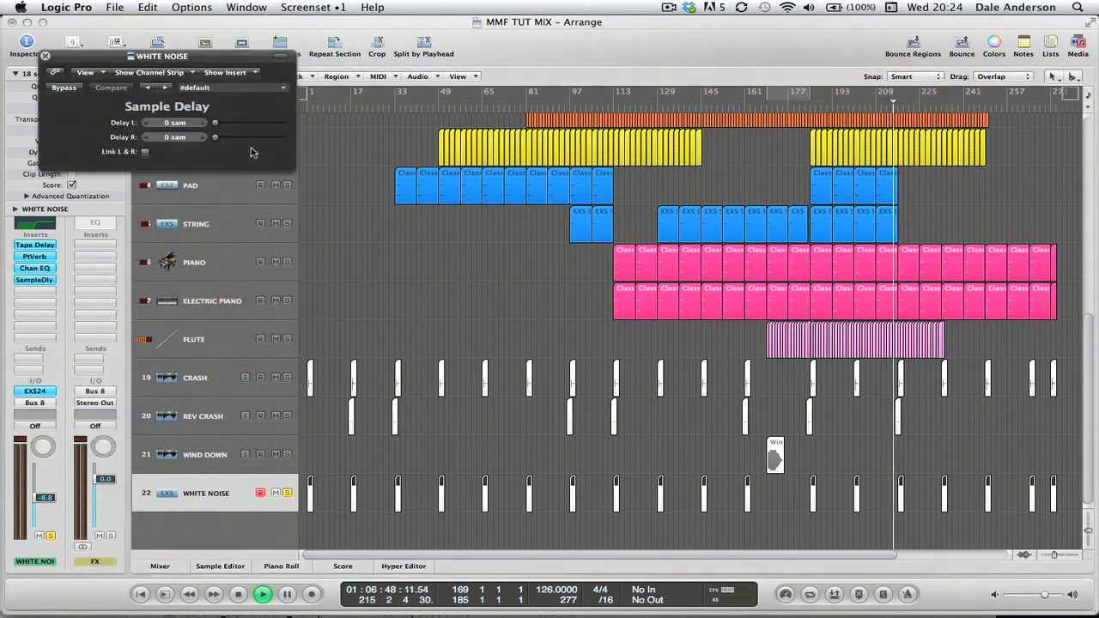
- Set the Sample Delay's right delay to about 970 samples, raise the left delay and close the plug-in window
{"action": "left_click_drag", "start_coordinate": [214, 137], "coordinate": [223, 140]}
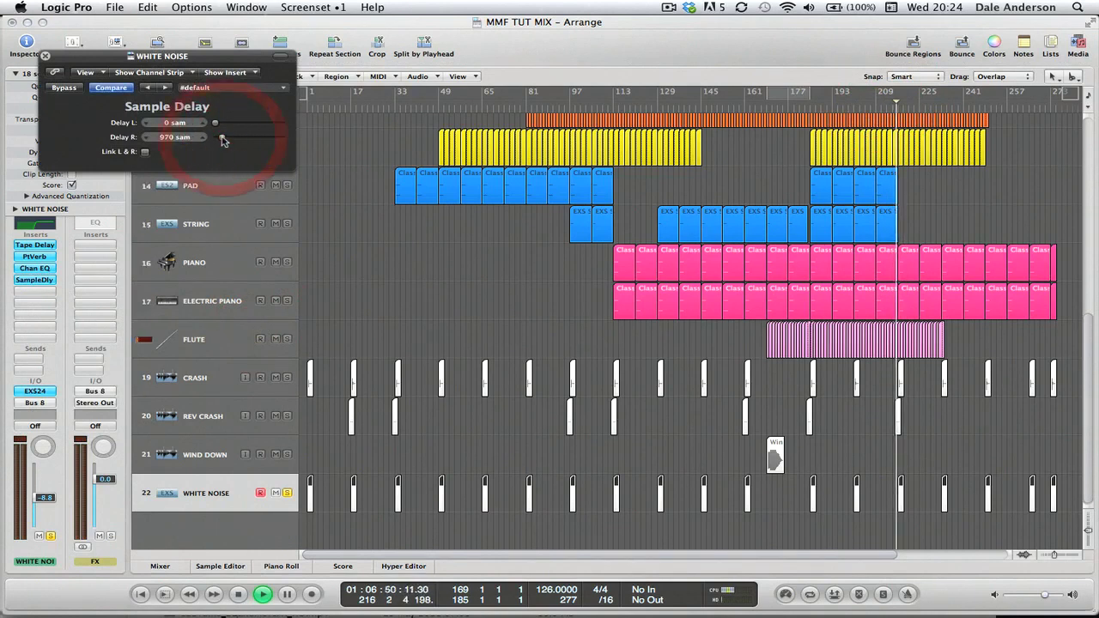
{"action": "left_click_drag", "start_coordinate": [215, 123], "coordinate": [235, 125]}
{"action": "left_click", "coordinate": [65, 88]}
{"action": "left_click", "coordinate": [45, 55]}
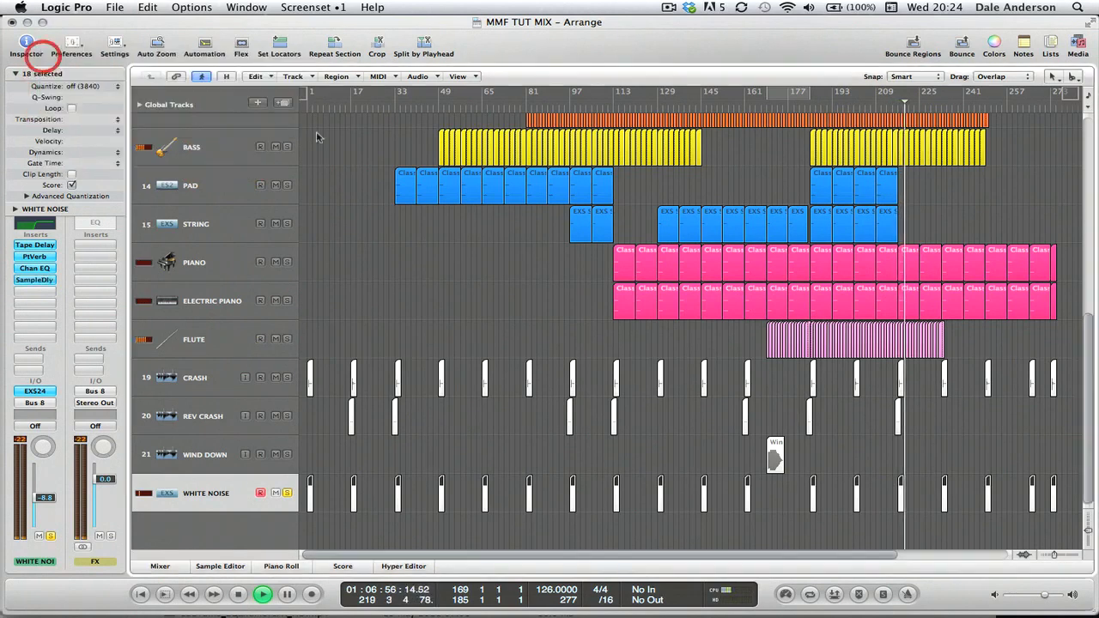
- Replay and unsolo the White Noise channel, lower its fader to -10.2 dB and stop playback
{"action": "left_click", "coordinate": [881, 108]}
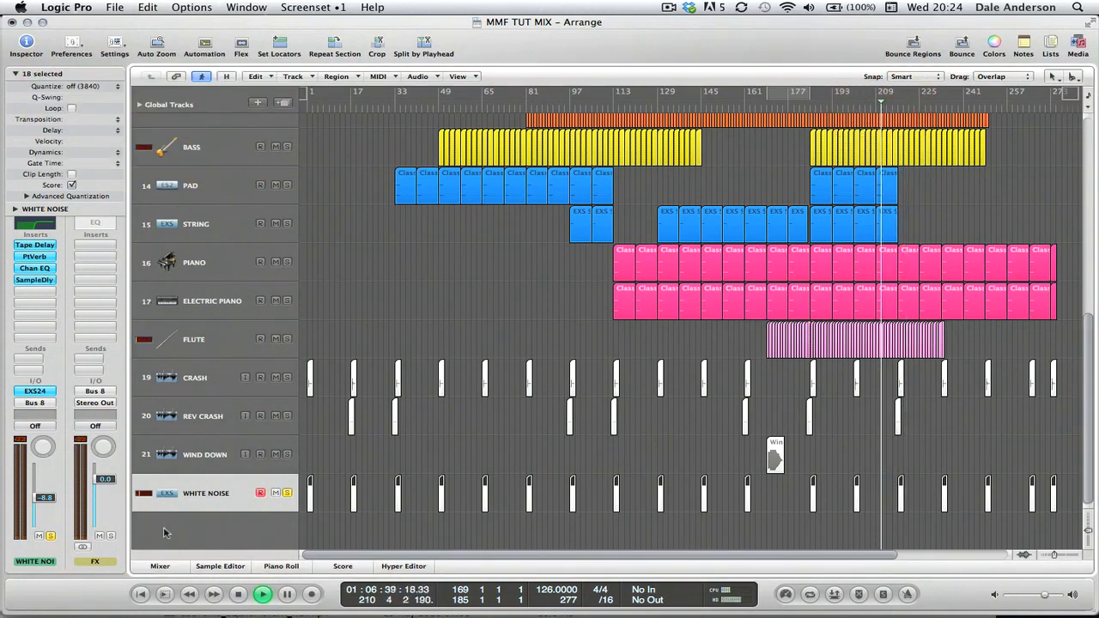
{"action": "left_click", "coordinate": [287, 492]}
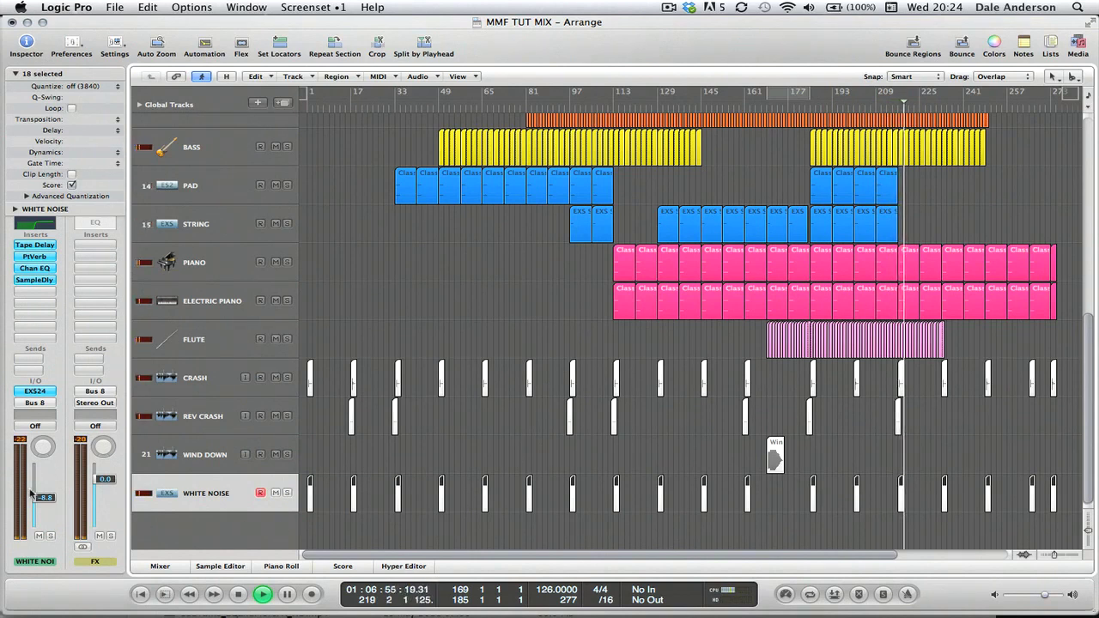
{"action": "left_click_drag", "start_coordinate": [46, 500], "coordinate": [43, 502]}
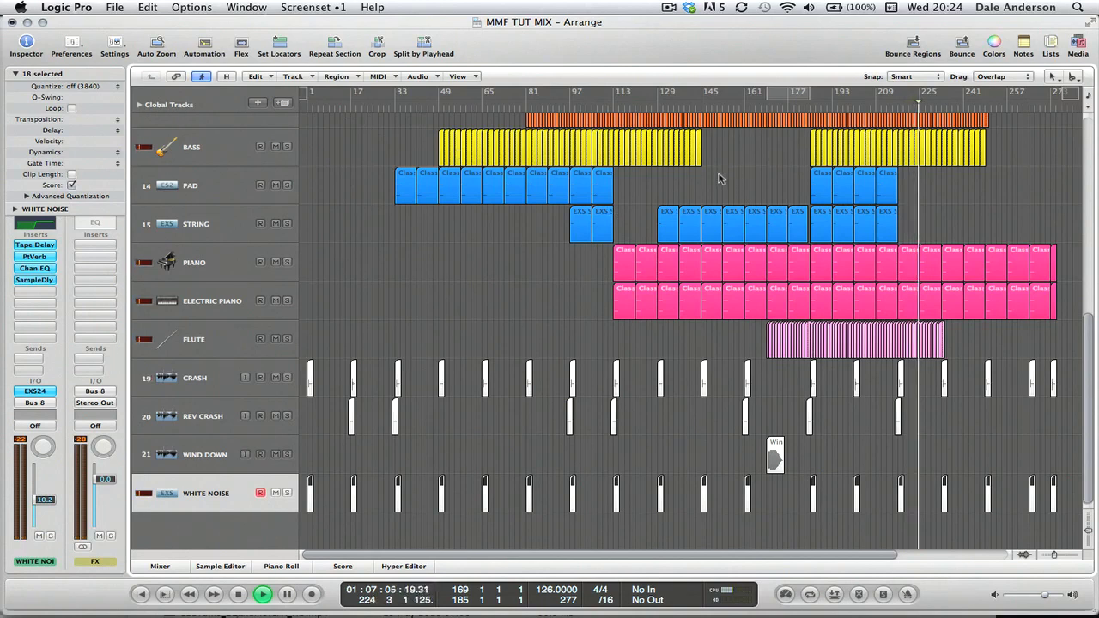
{"action": "key", "text": "space"}
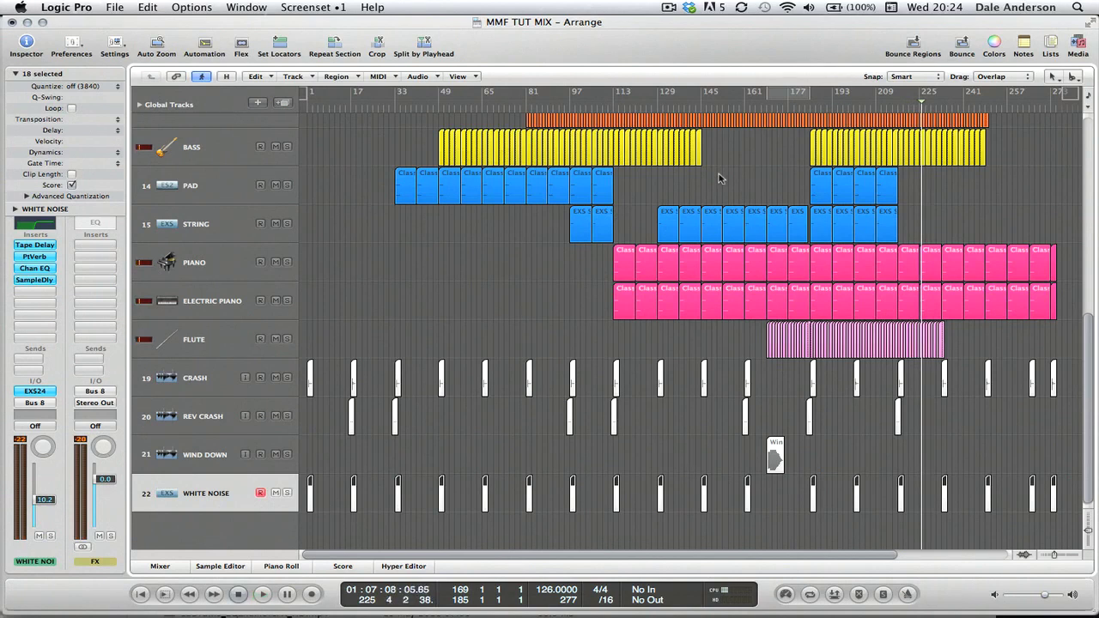